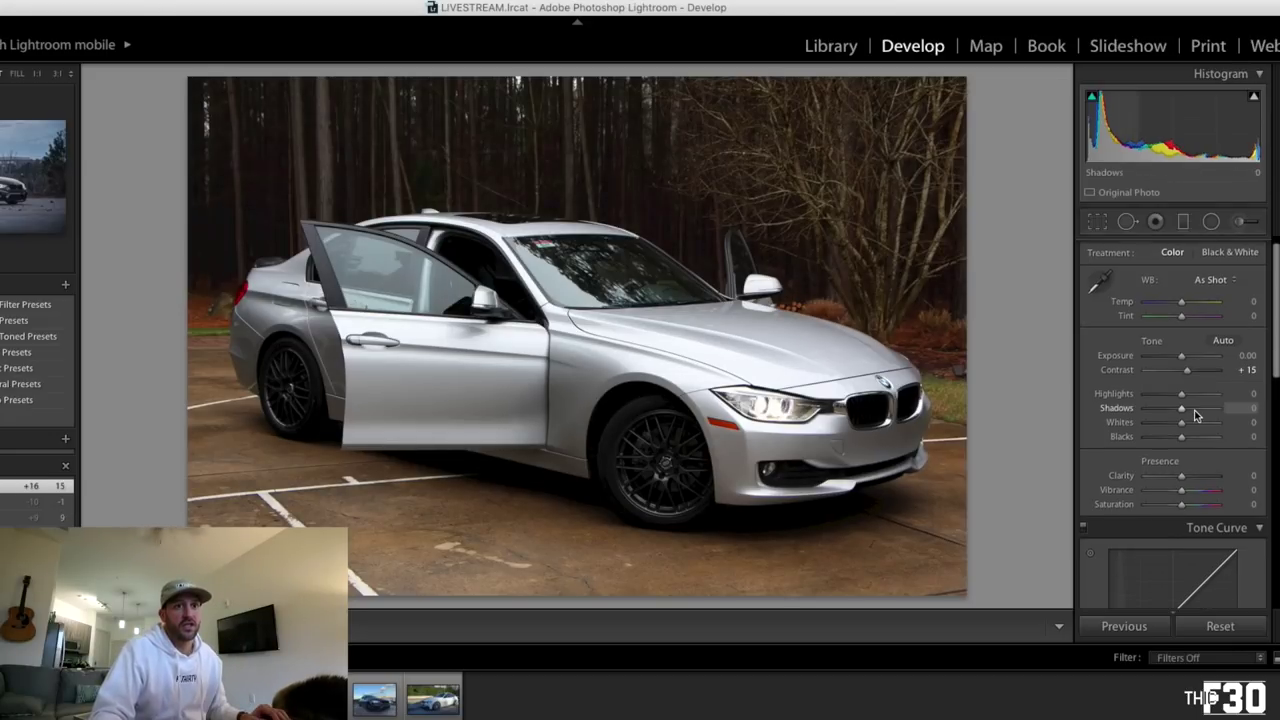
# Adjust the car photo's tone to Shadows +37, Blacks +41 and Contrast +21
pyautogui.moveTo(1181, 437); pyautogui.dragTo(1199, 438)
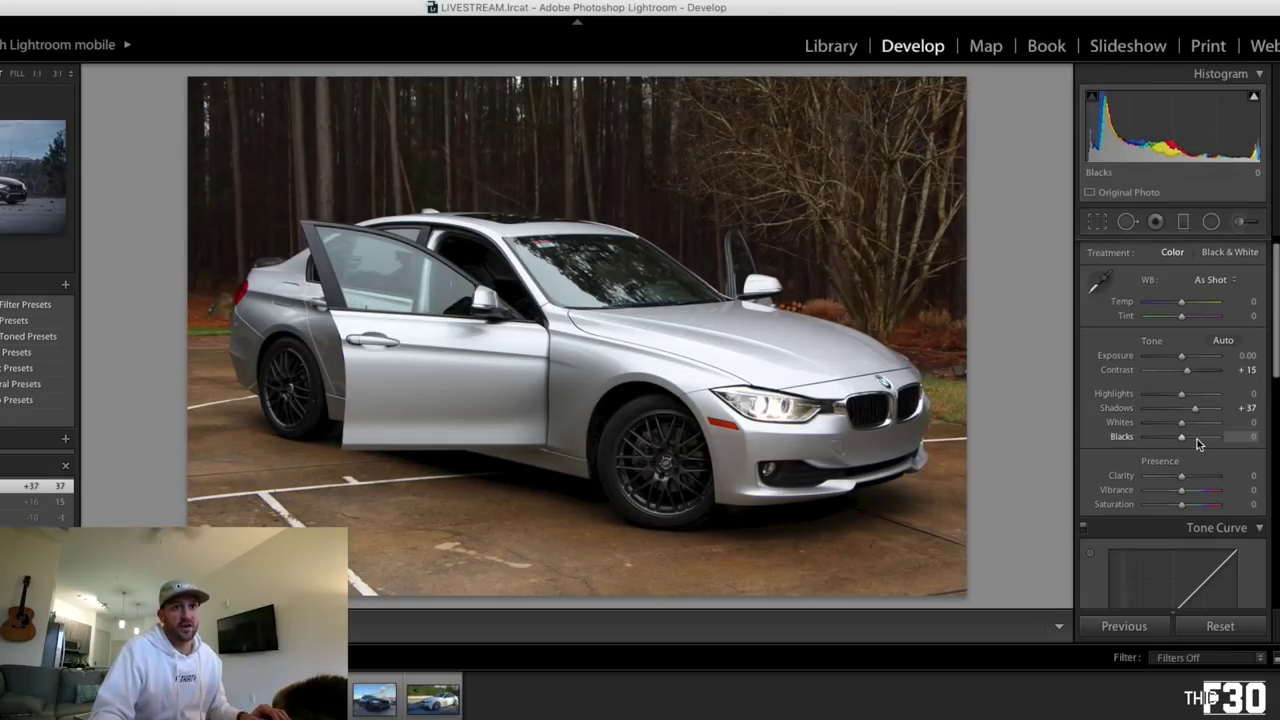
pyautogui.press('Down')
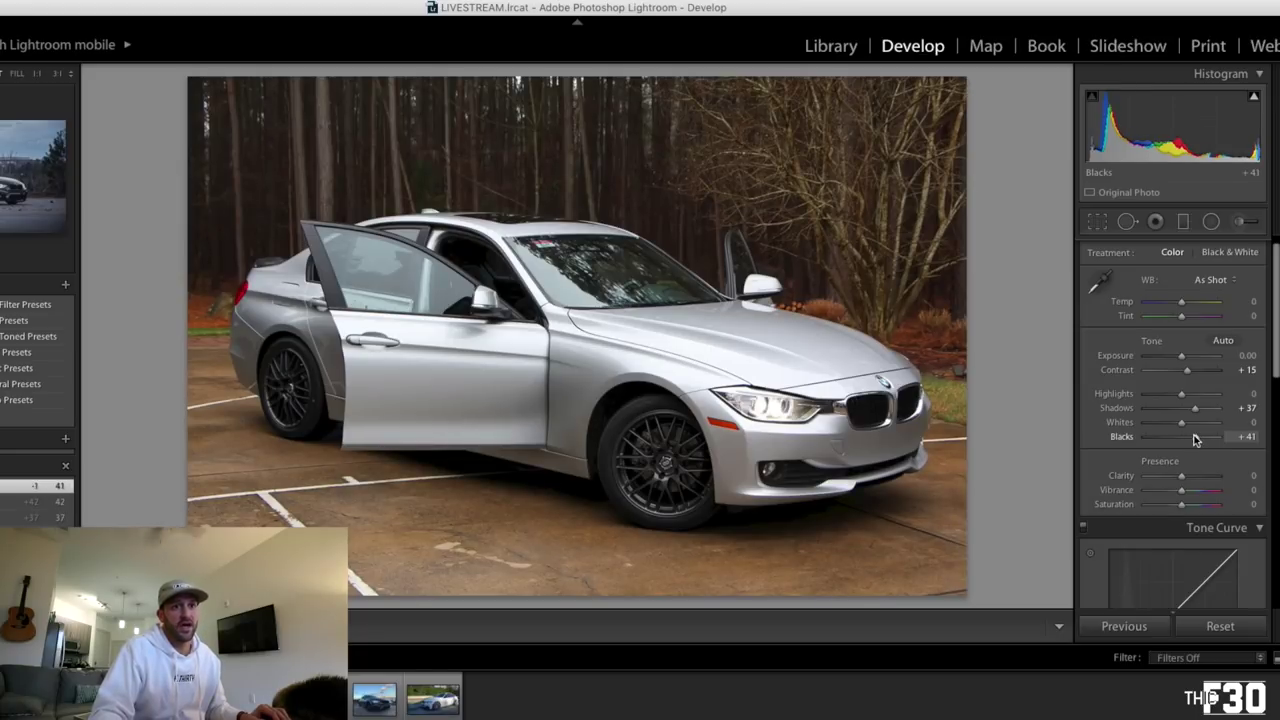
pyautogui.moveTo(1187, 369); pyautogui.dragTo(1189, 369)
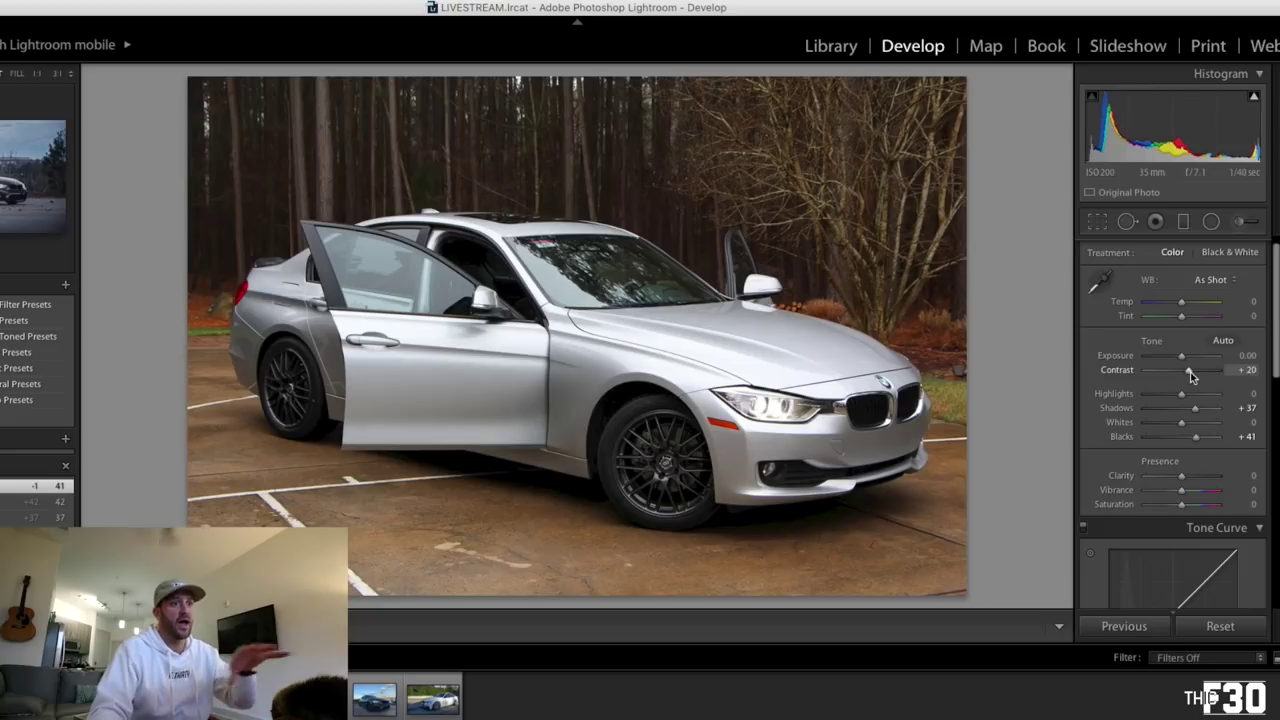
# Raise the photo's Clarity to +61 and Vibrance to +34
pyautogui.scroll(-1, 1196, 430)
pyautogui.click(1199, 440)
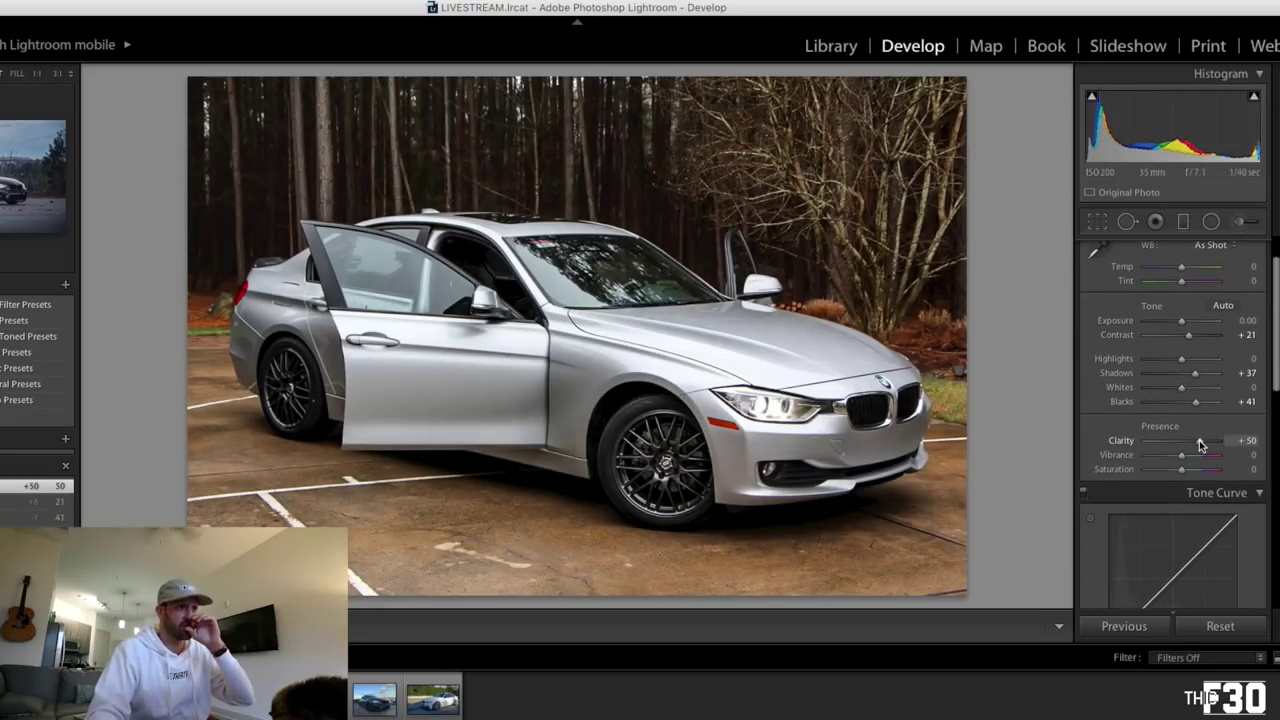
pyautogui.moveTo(1200, 440); pyautogui.dragTo(1200, 439)
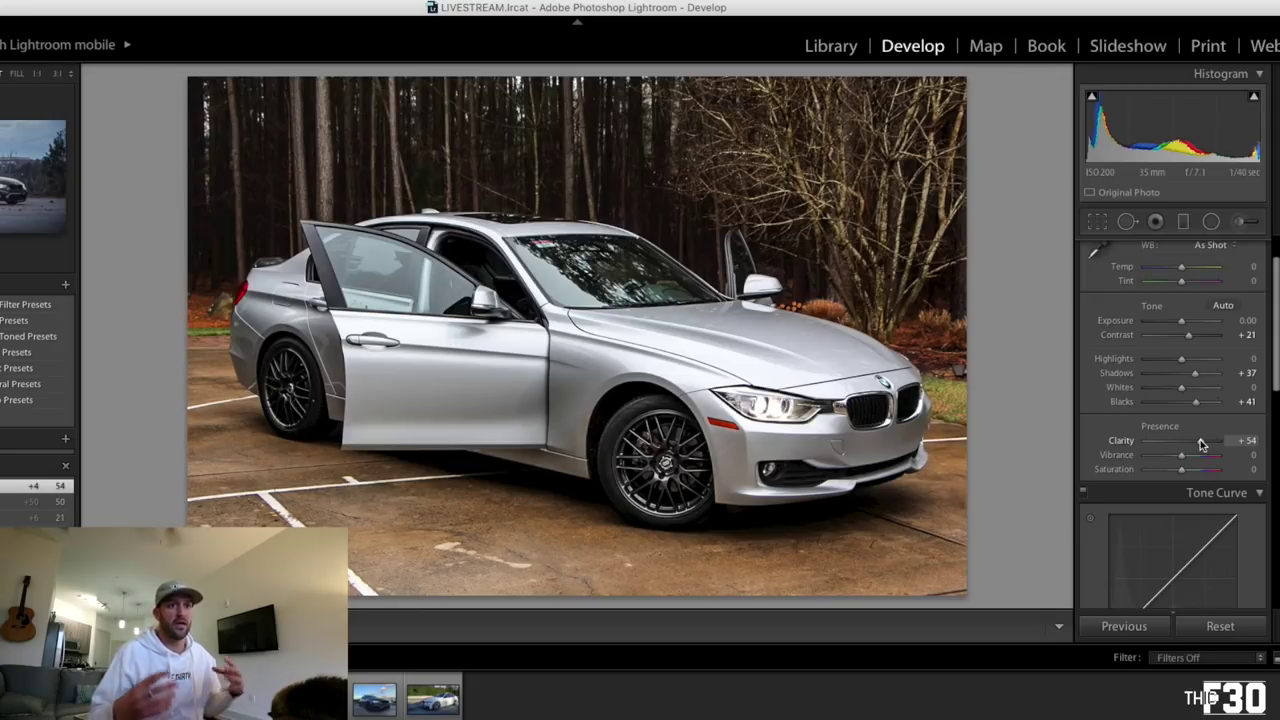
pyautogui.click(1193, 456)
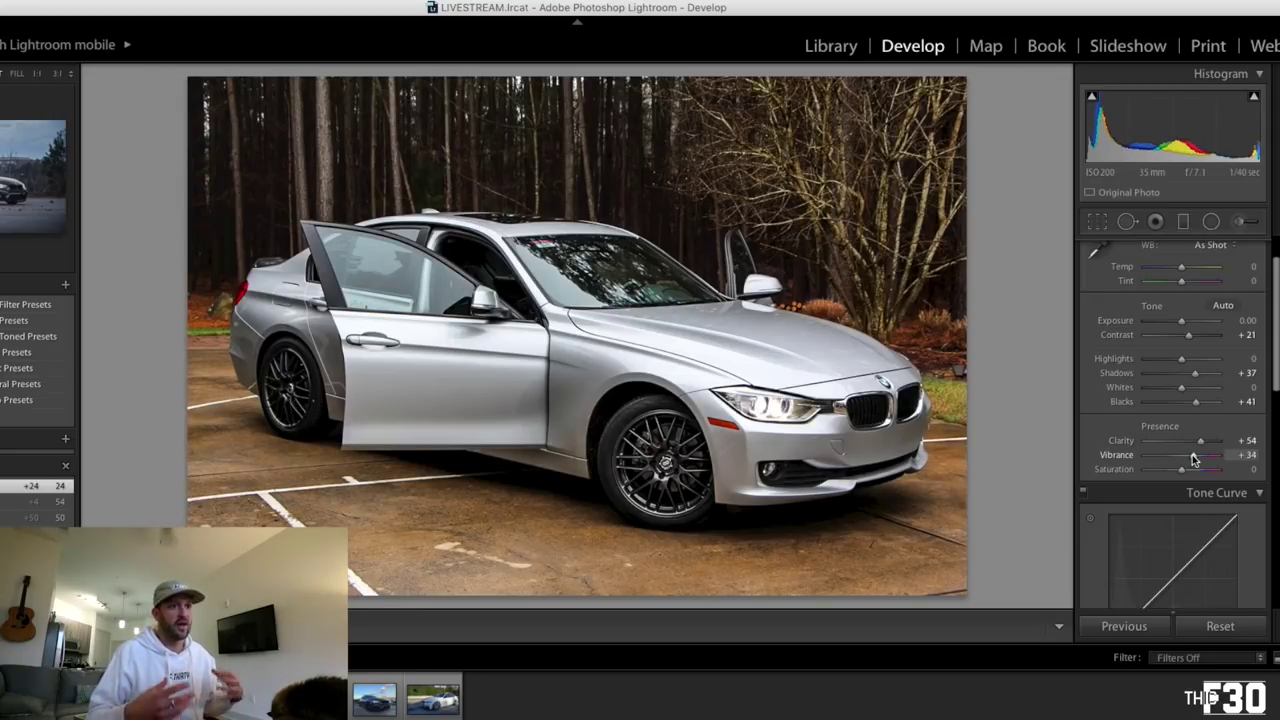
pyautogui.moveTo(1194, 443); pyautogui.dragTo(1200, 443)
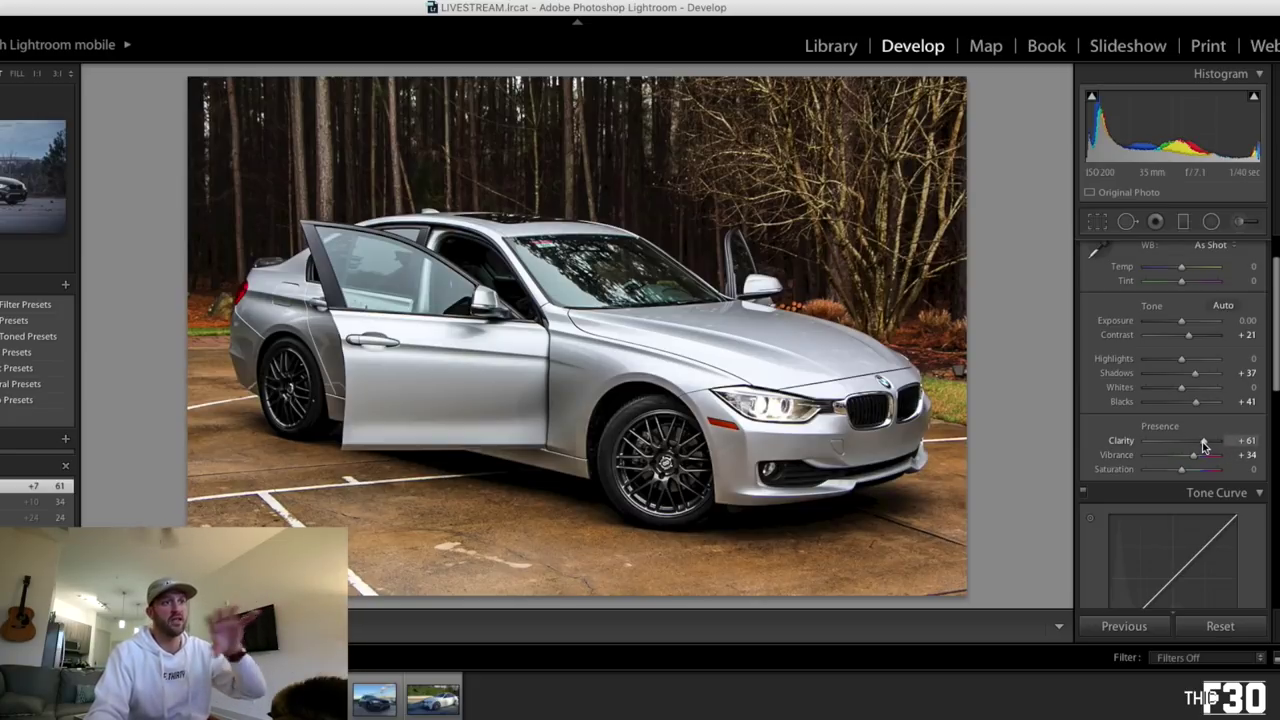
# Reduce the saturation of the yellow color range to -51
pyautogui.scroll(-5, 1188, 492)
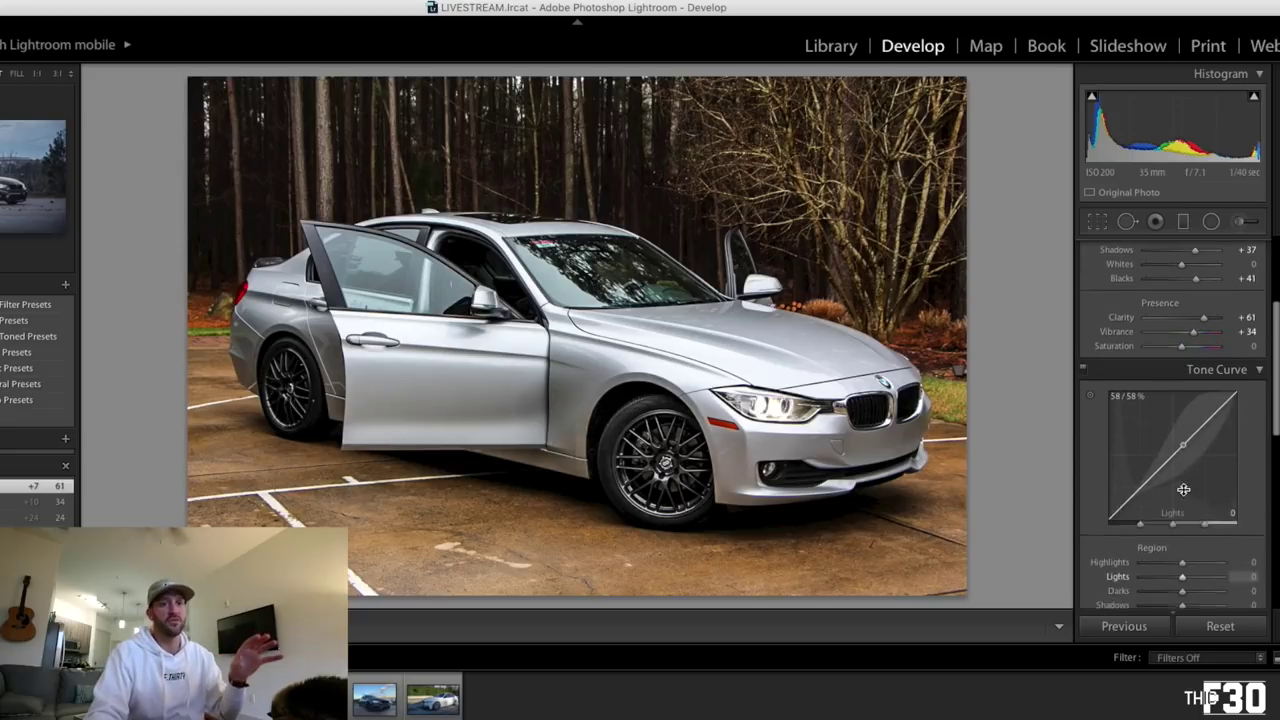
pyautogui.scroll(-3, 1184, 492)
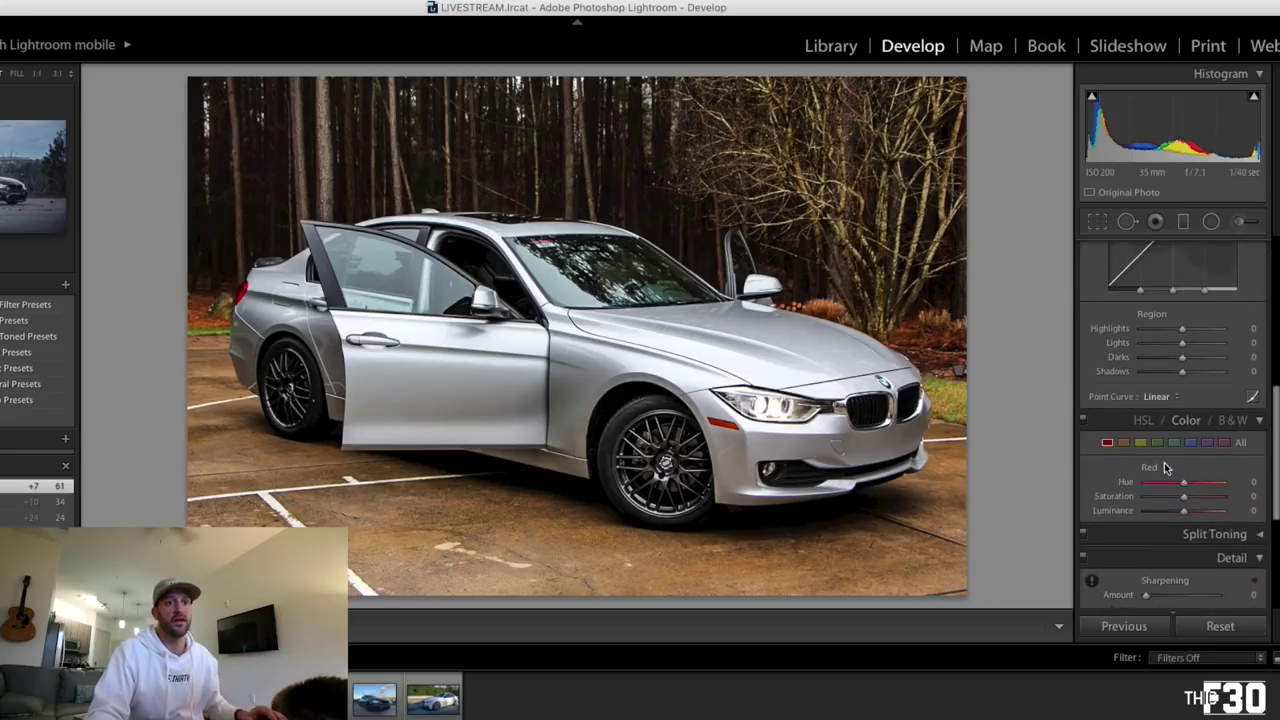
pyautogui.click(1141, 443)
pyautogui.moveTo(1184, 497); pyautogui.dragTo(1161, 502)
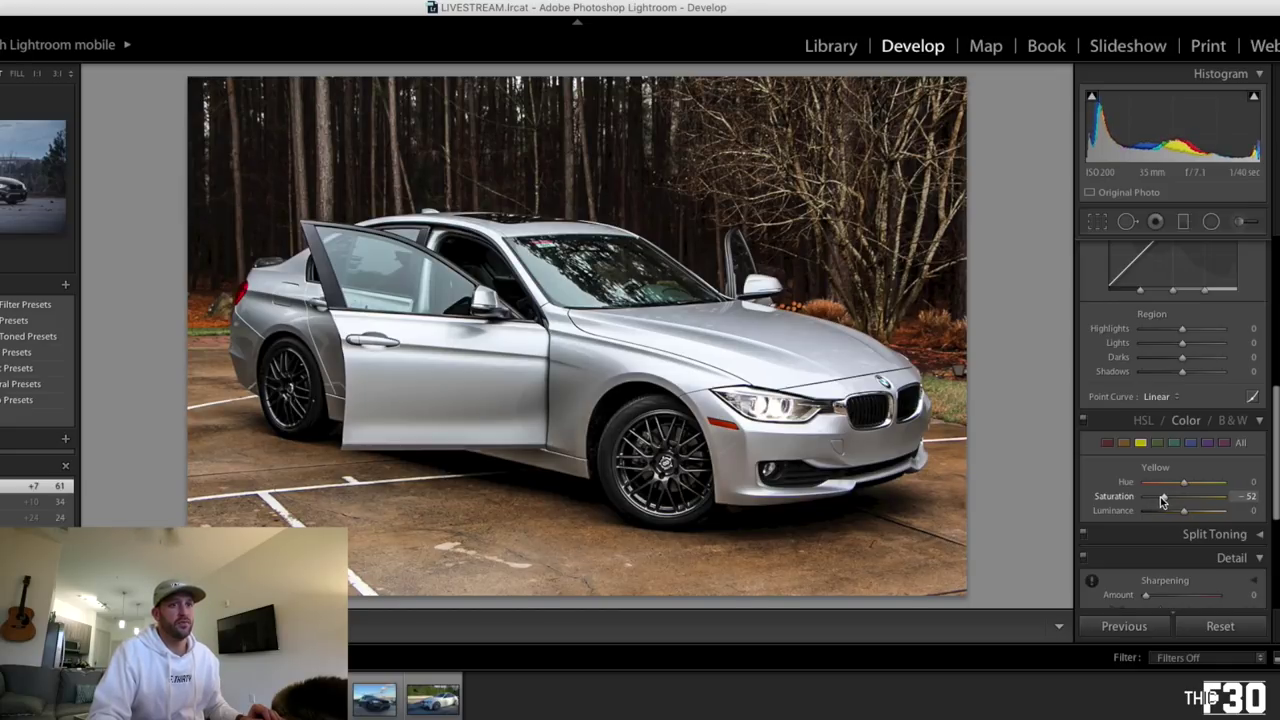
pyautogui.moveTo(1160, 497); pyautogui.dragTo(1161, 497)
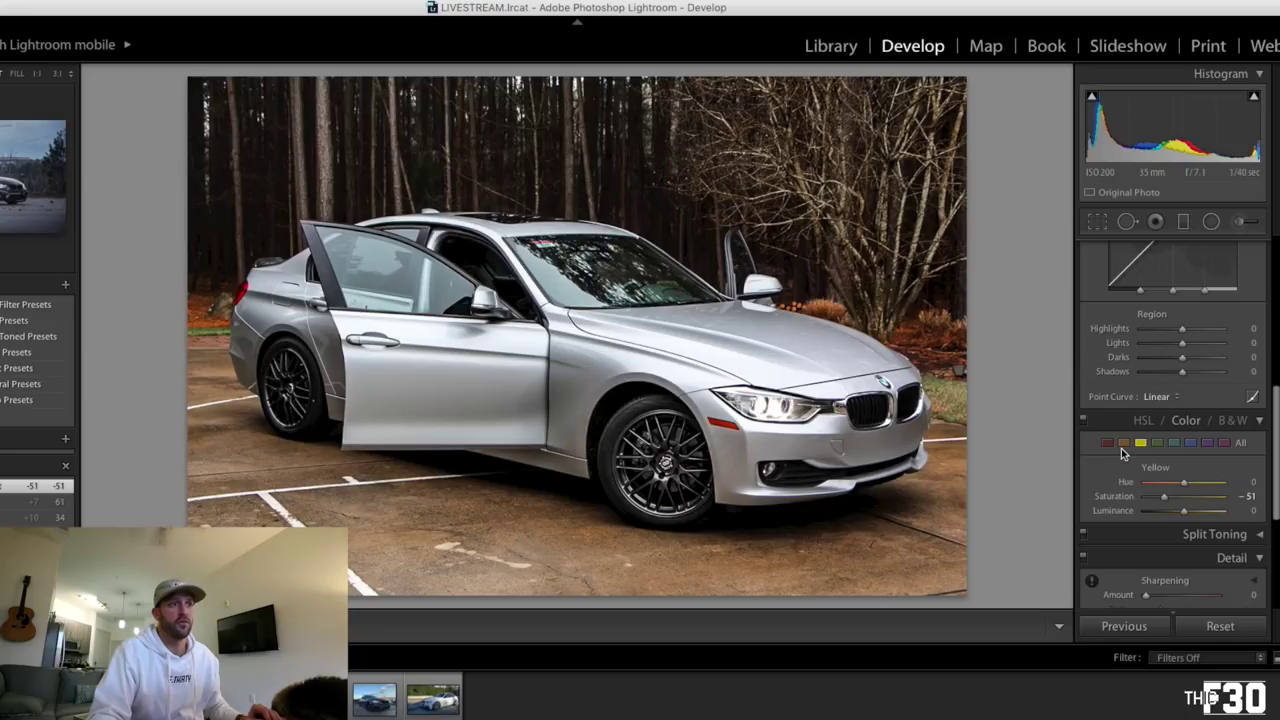
# Sharpen the photo with Amount 77, Radius 1.8, Detail 50 and Masking 50
pyautogui.scroll(-2, 1119, 452)
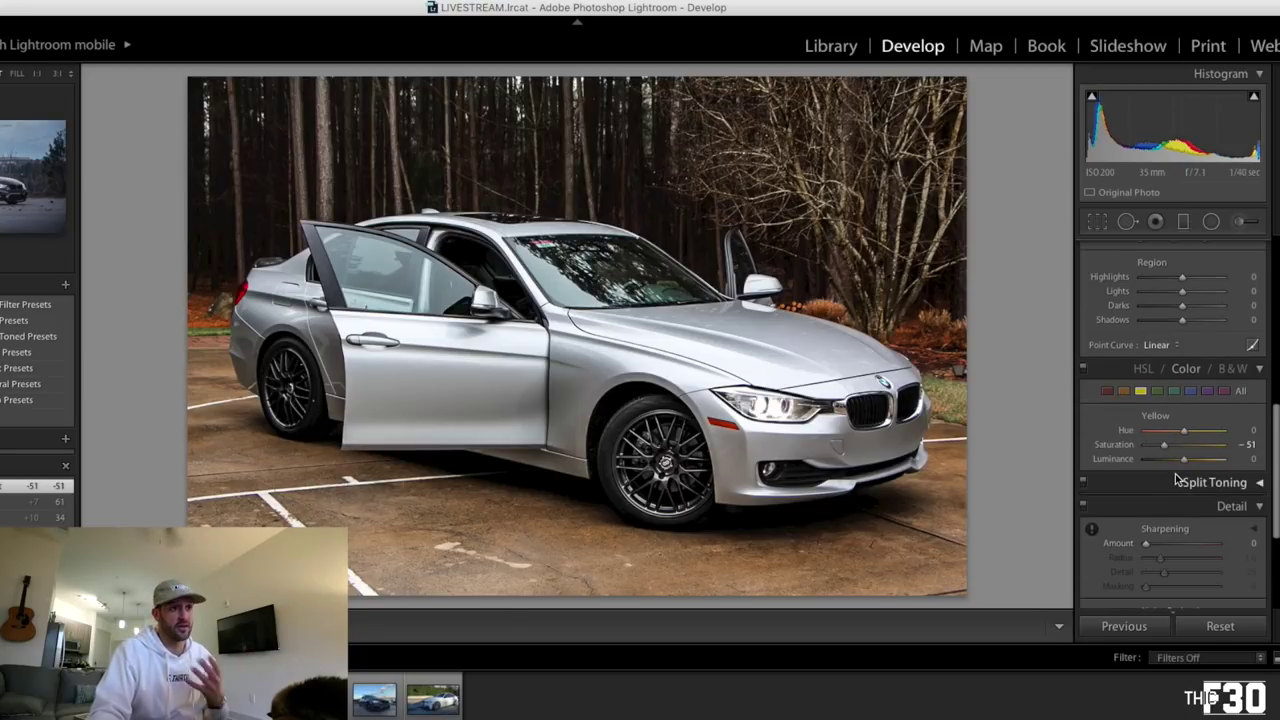
pyautogui.scroll(-3, 1176, 484)
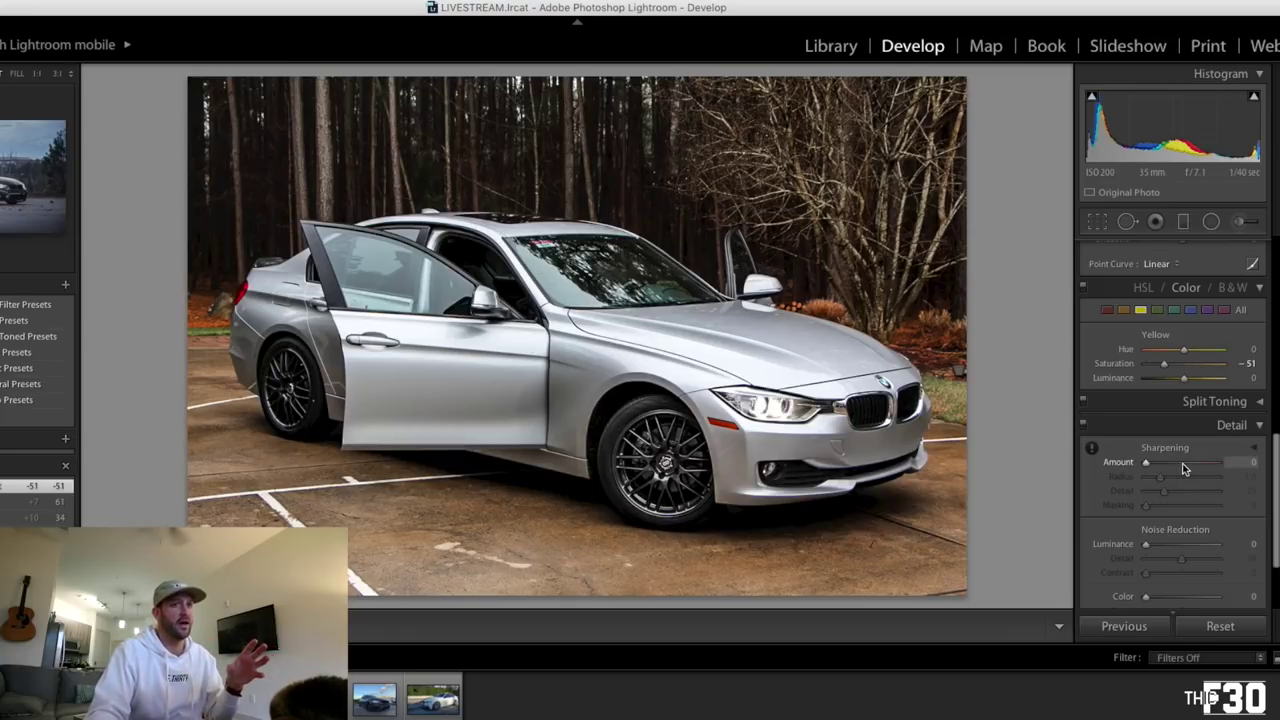
pyautogui.click(1183, 463)
pyautogui.click(1182, 476)
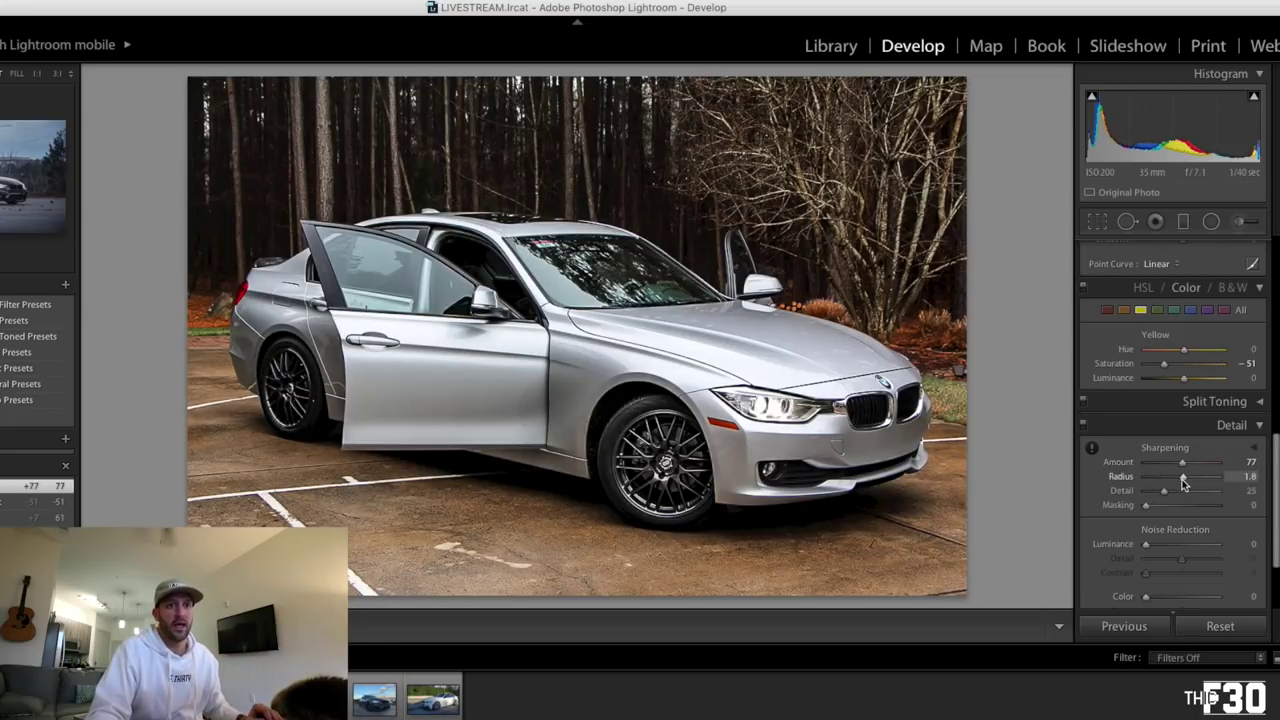
pyautogui.click(1182, 490)
pyautogui.click(1181, 505)
# Apply noise reduction with Luminance 50, luminance Contrast 51 and Color 50
pyautogui.click(1182, 544)
pyautogui.click(1183, 572)
pyautogui.scroll(-2, 1183, 549)
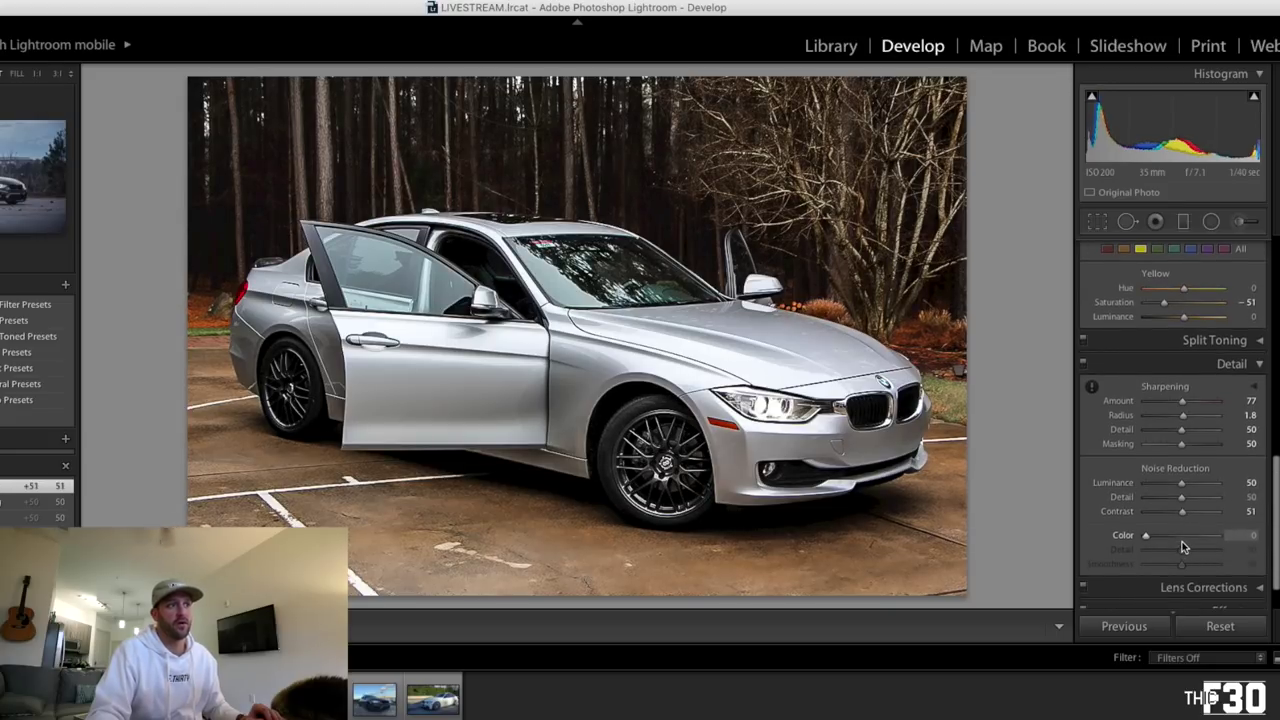
pyautogui.click(1181, 537)
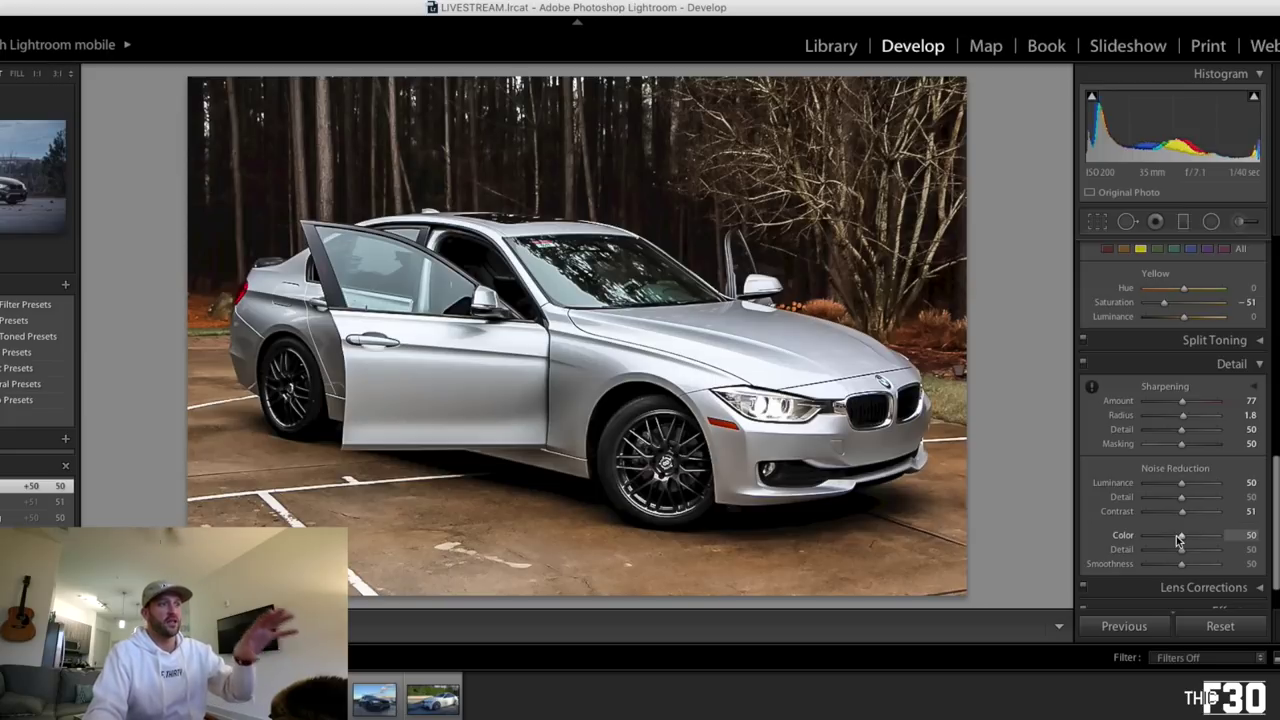
# Fine-tune presence to Clarity +83 and Vibrance +51, and detail to sharpening Amount 66 and Luminance noise reduction 45
pyautogui.scroll(10, 1181, 540)
pyautogui.moveTo(1203, 493); pyautogui.dragTo(1202, 513)
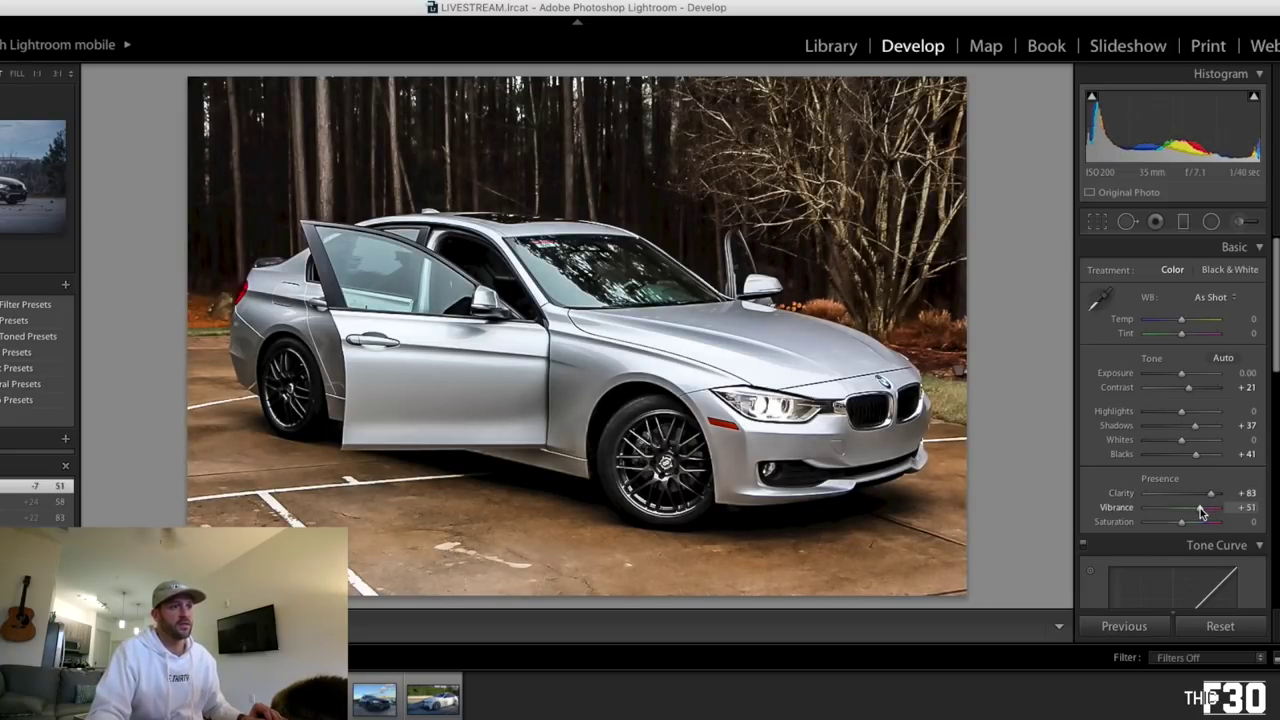
pyautogui.scroll(-10, 1200, 500)
pyautogui.moveTo(1183, 358); pyautogui.dragTo(1176, 357)
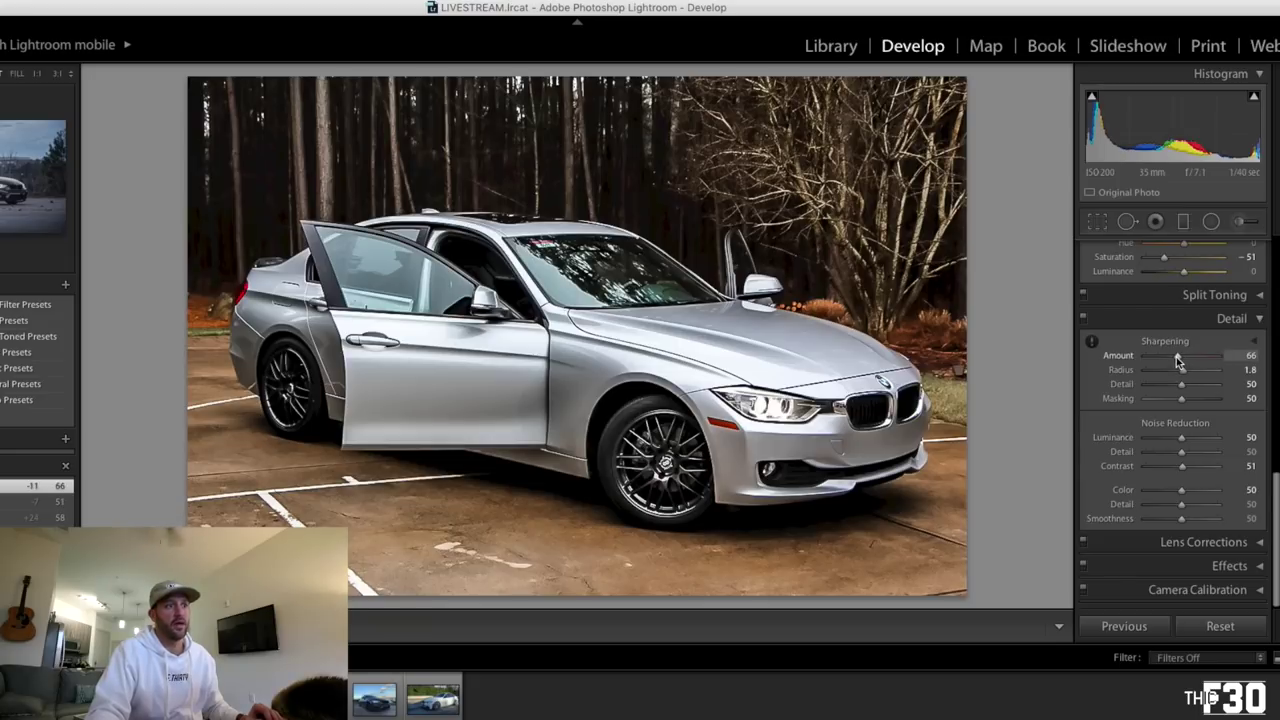
pyautogui.moveTo(1181, 440); pyautogui.dragTo(1176, 444)
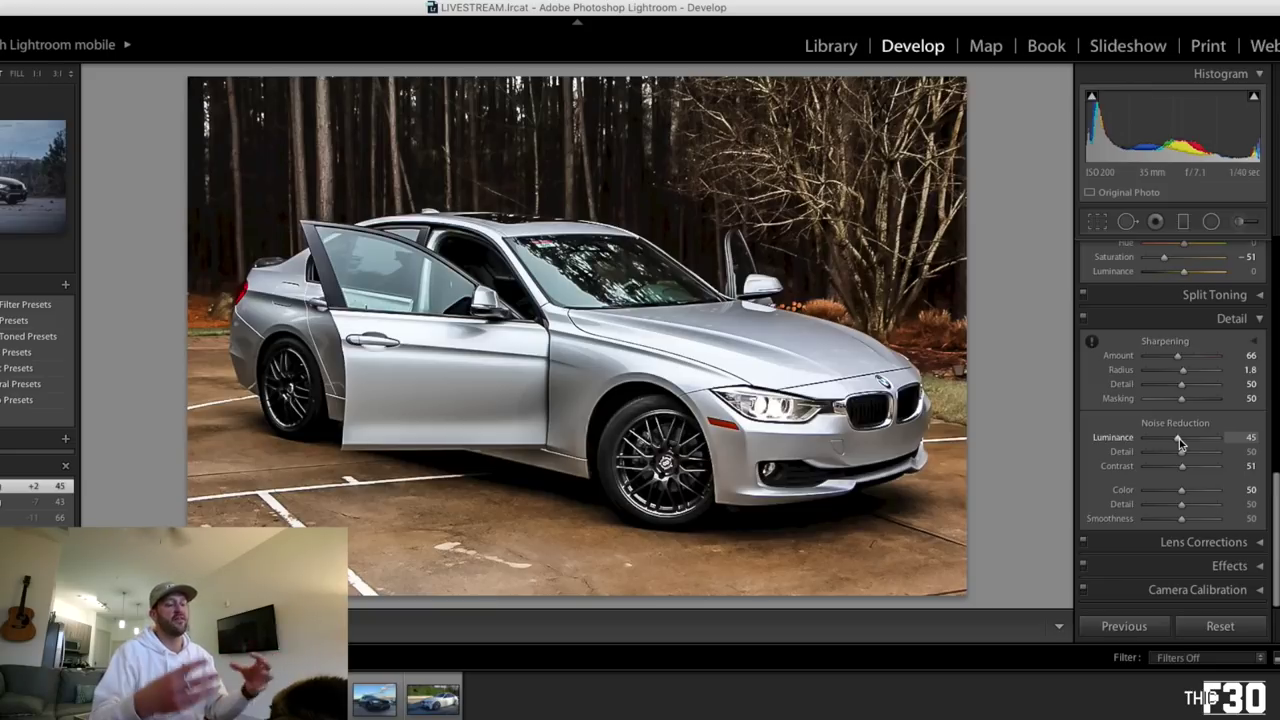
# Apply a graduated filter over the trees behind the car, with Exposure 0.05 and Contrast 21
pyautogui.press('m')
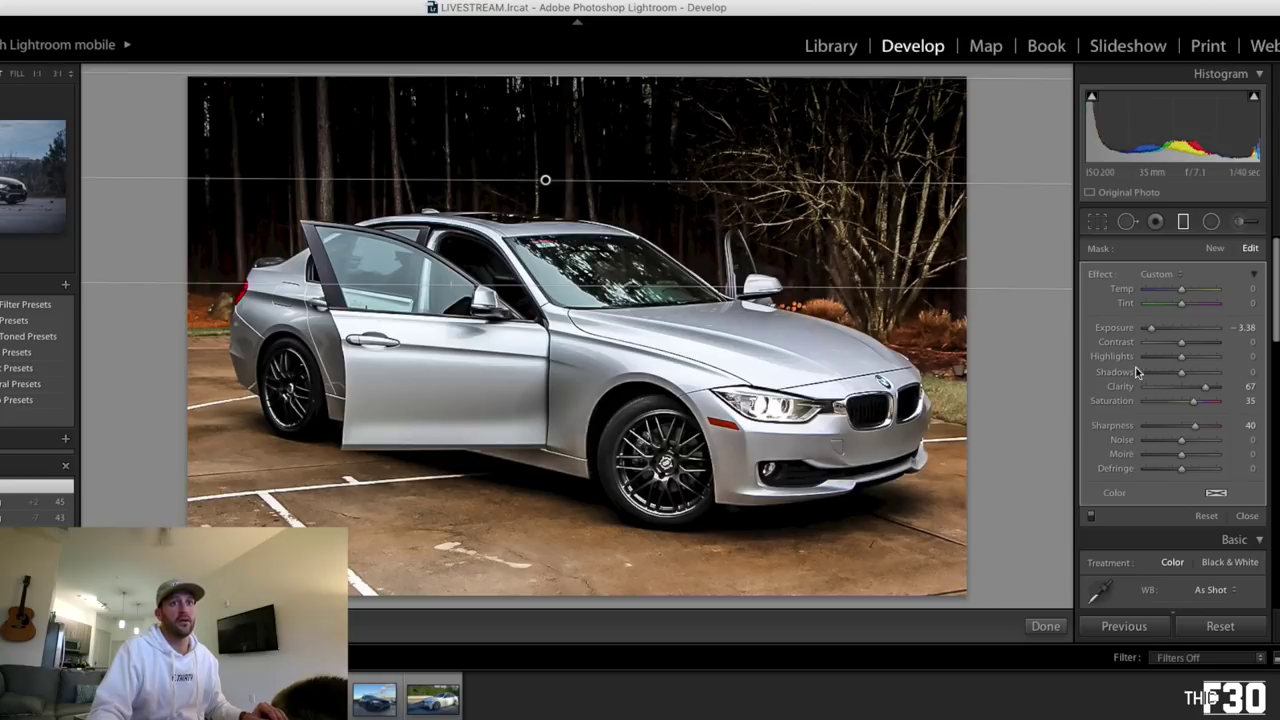
pyautogui.moveTo(1151, 328); pyautogui.dragTo(1172, 328)
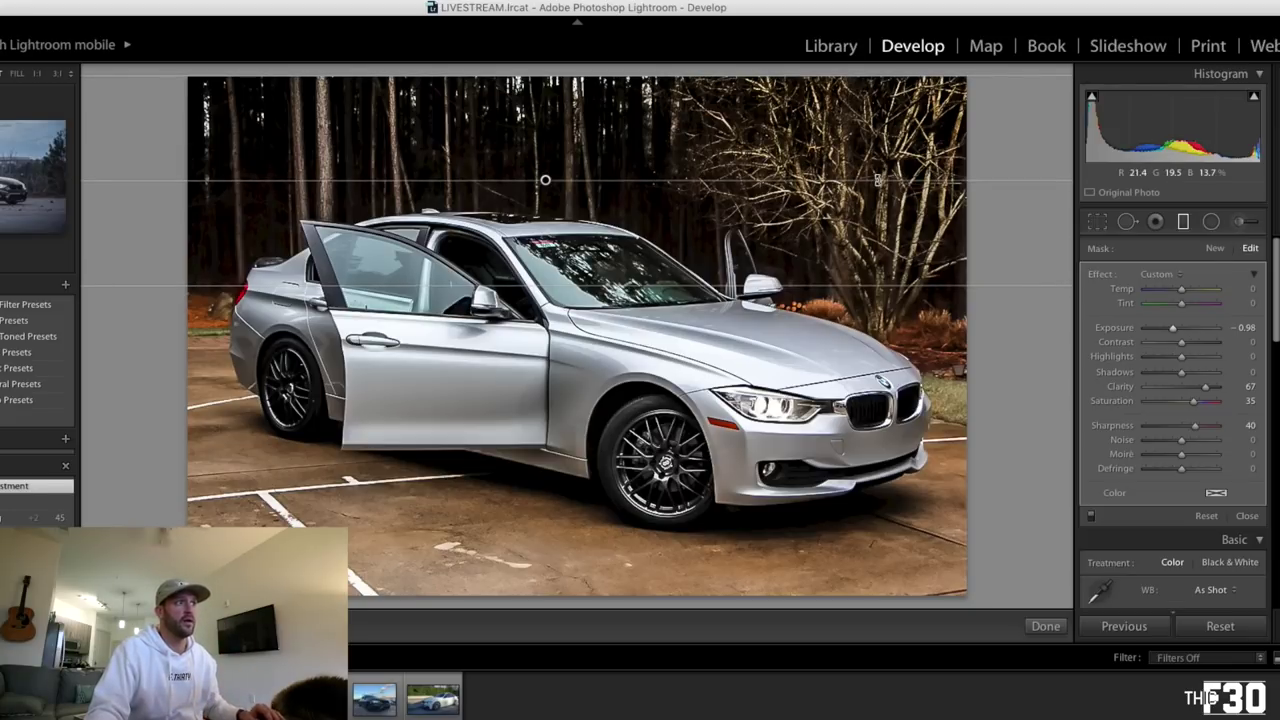
pyautogui.moveTo(1173, 327); pyautogui.dragTo(1183, 329)
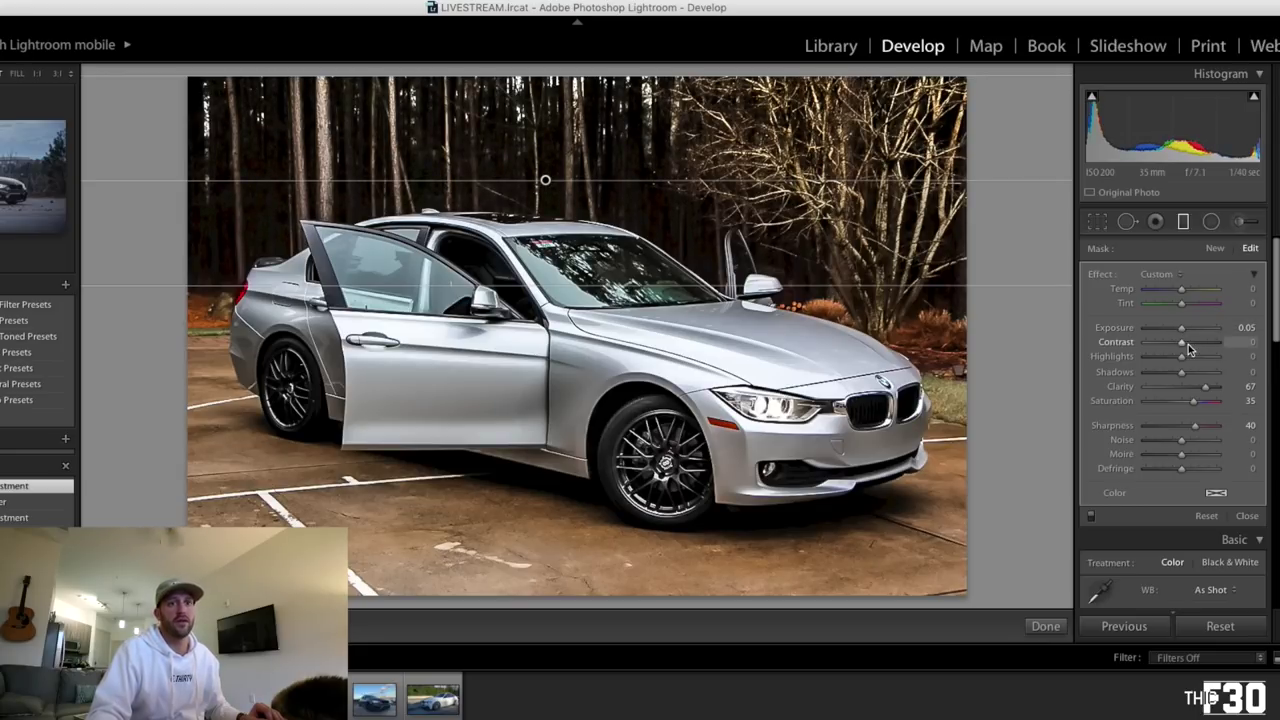
pyautogui.scroll(-5, 1195, 400)
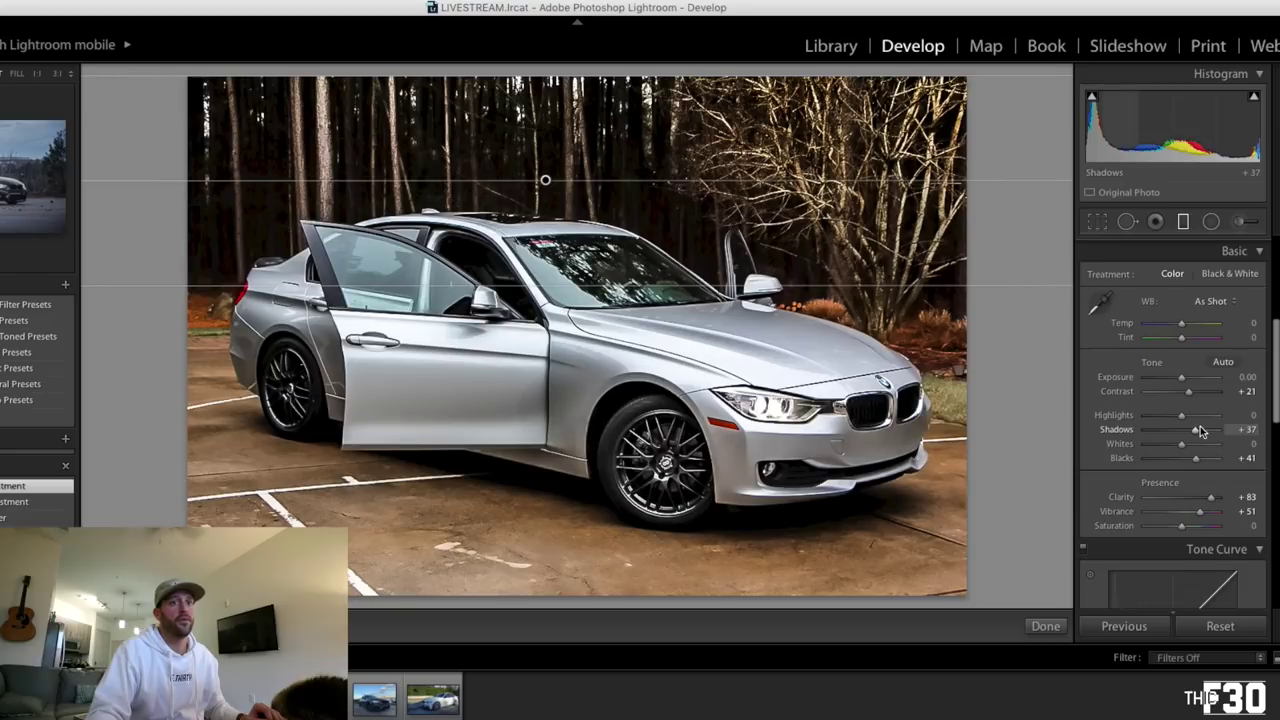
pyautogui.scroll(-3, 1200, 430)
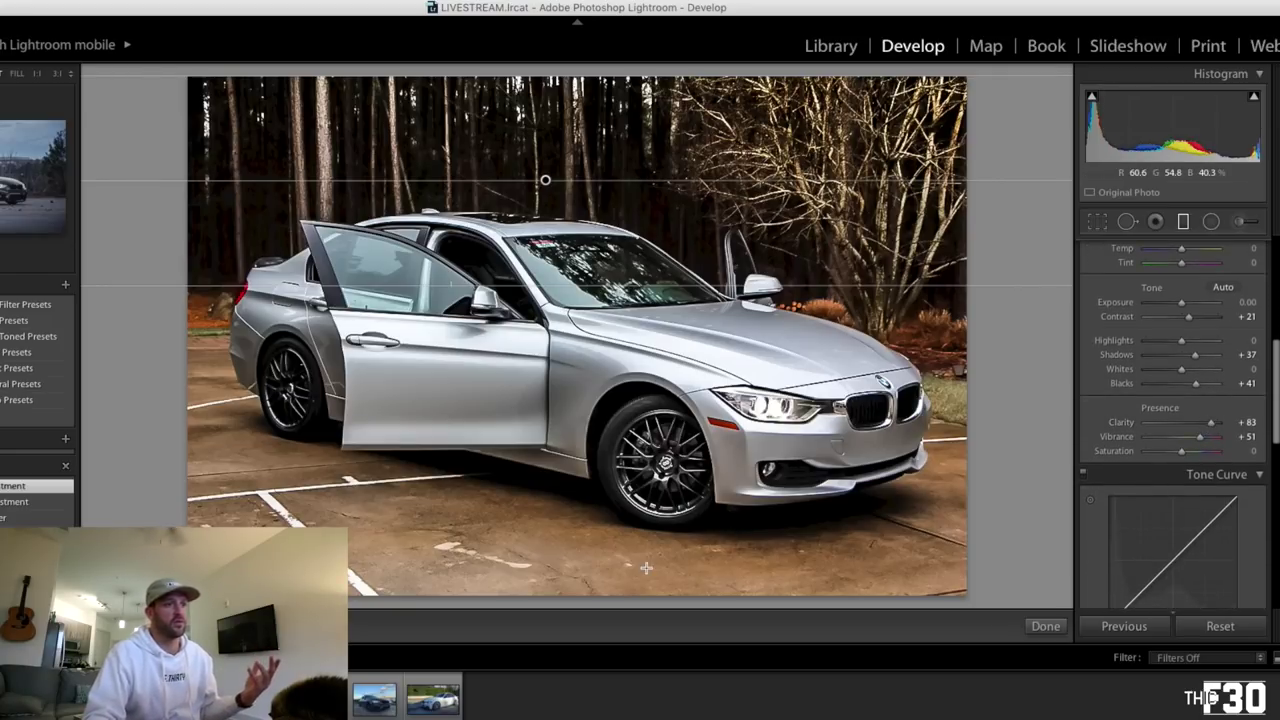
# Add a second graduated filter rising from the photo's lower edge over the pavement, with Exposure -0.76
pyautogui.moveTo(553, 593); pyautogui.dragTo(578, 457)
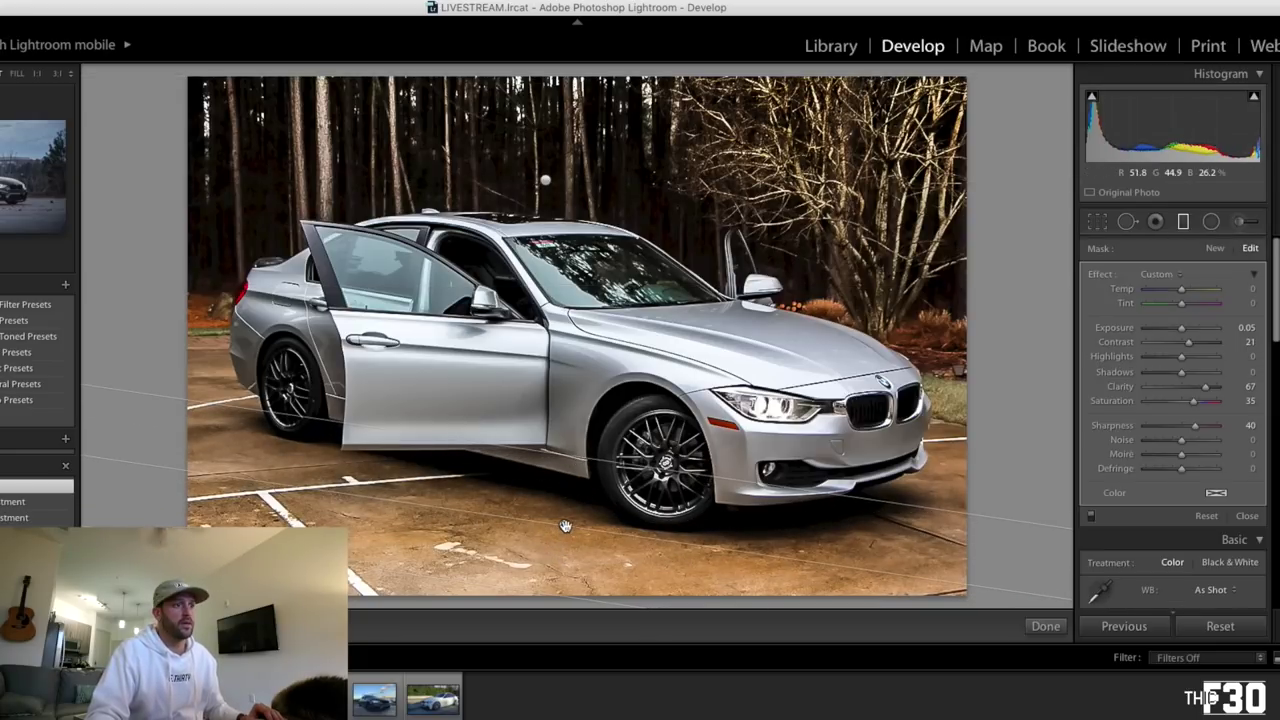
pyautogui.scroll(-2, 1174, 475)
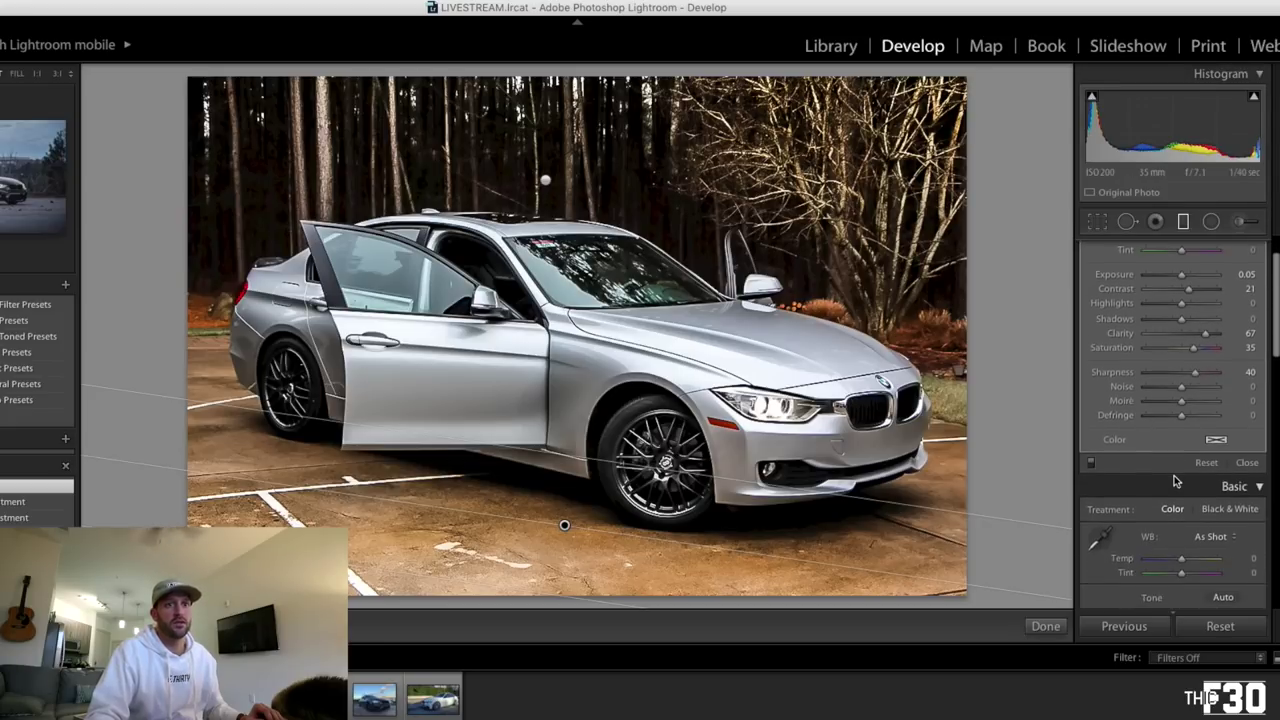
pyautogui.scroll(-3, 1177, 477)
pyautogui.scroll(5, 1180, 400)
pyautogui.moveTo(1181, 329); pyautogui.dragTo(1170, 331)
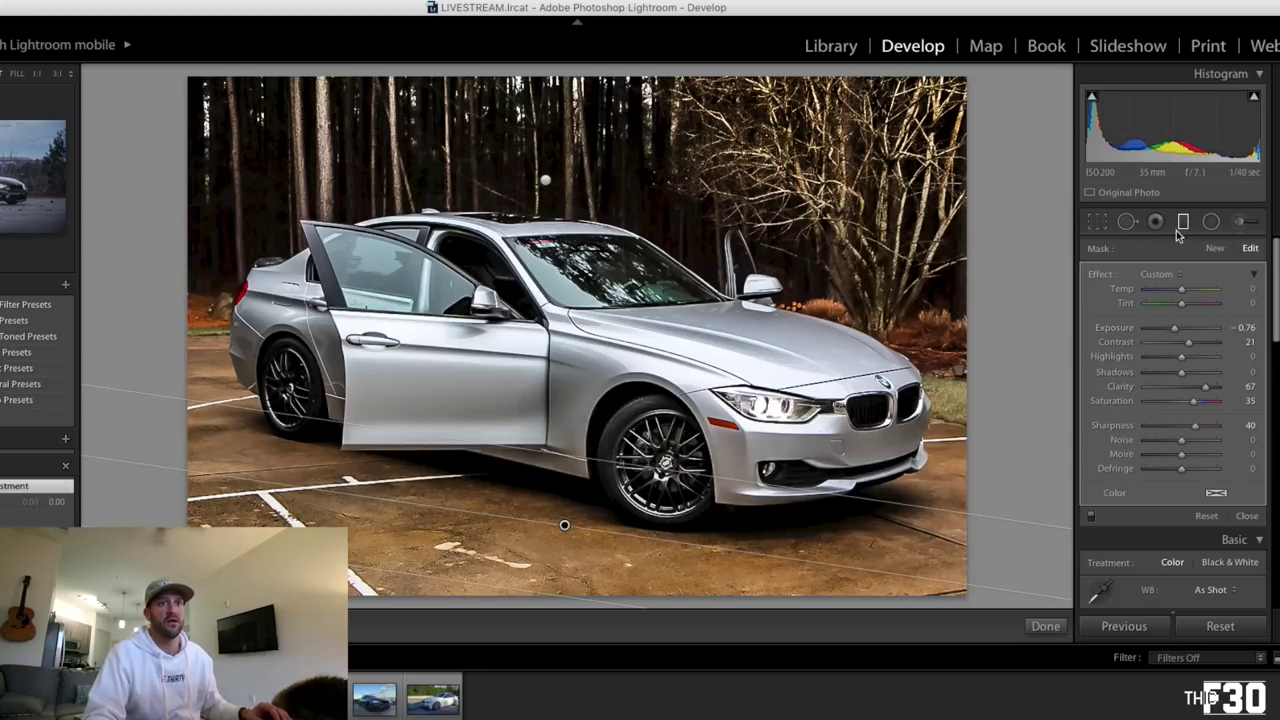
pyautogui.press('m')
# Shape the tone curve with Darks at -10 and Lights at +1
pyautogui.scroll(-1, 1157, 412)
pyautogui.moveTo(1153, 459); pyautogui.dragTo(1140, 467)
pyautogui.moveTo(1184, 425)
pyautogui.mouseDown()
pyautogui.moveTo(1209, 387)
pyautogui.moveTo(1174, 431)
pyautogui.mouseUp()
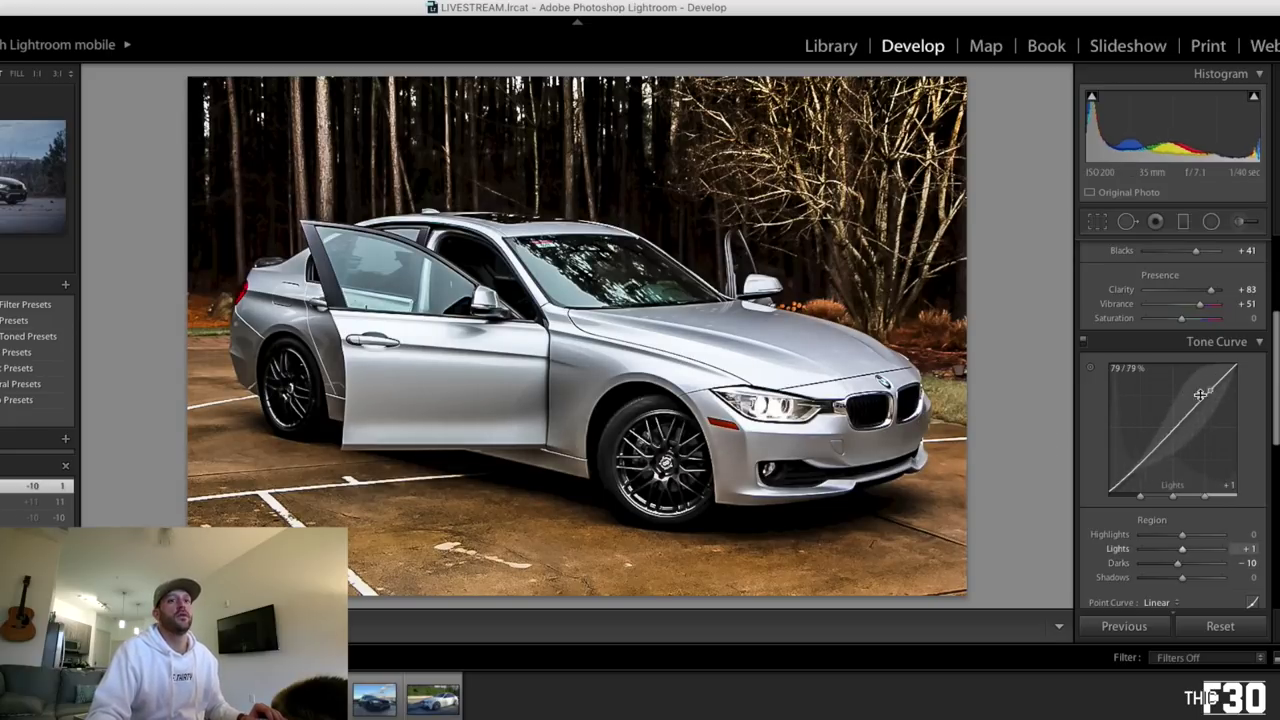
# Lower the saturation of the orange color range and set the yellow saturation to -35
pyautogui.scroll(-5, 1178, 457)
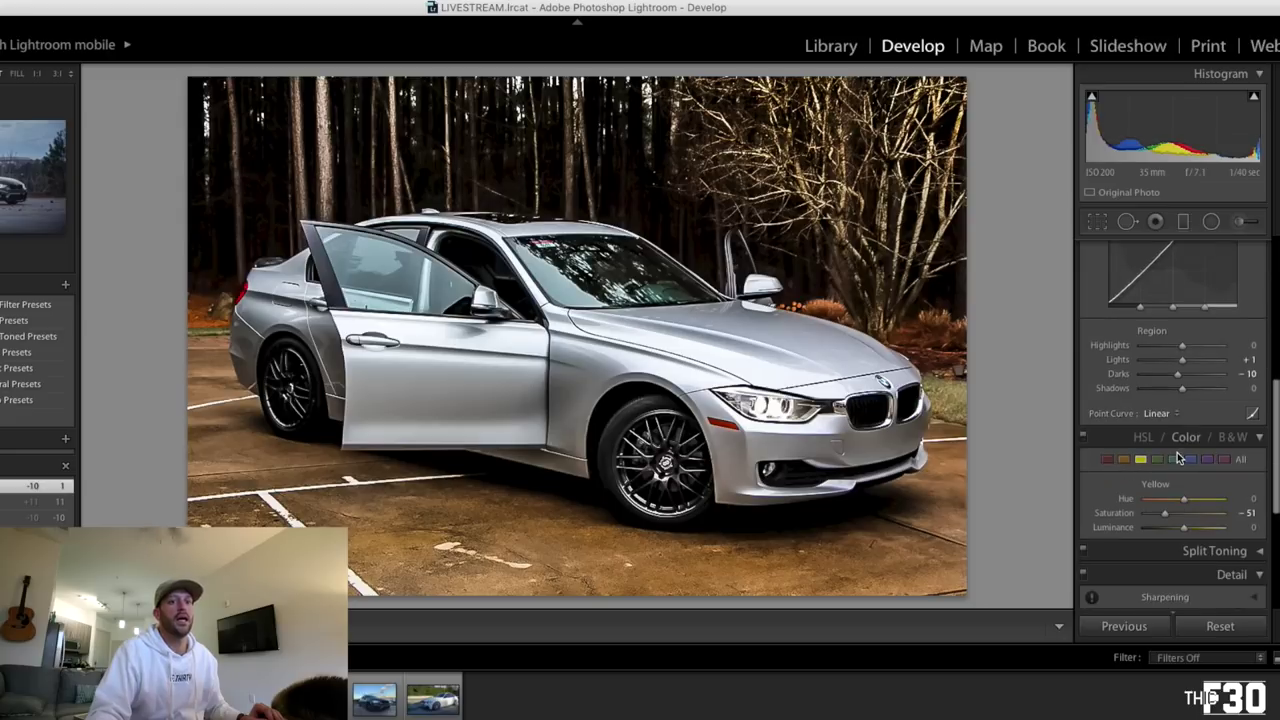
pyautogui.click(1123, 459)
pyautogui.moveTo(1170, 520)
pyautogui.mouseDown()
pyautogui.moveTo(1158, 520)
pyautogui.moveTo(1170, 513)
pyautogui.mouseUp()
pyautogui.click(1140, 459)
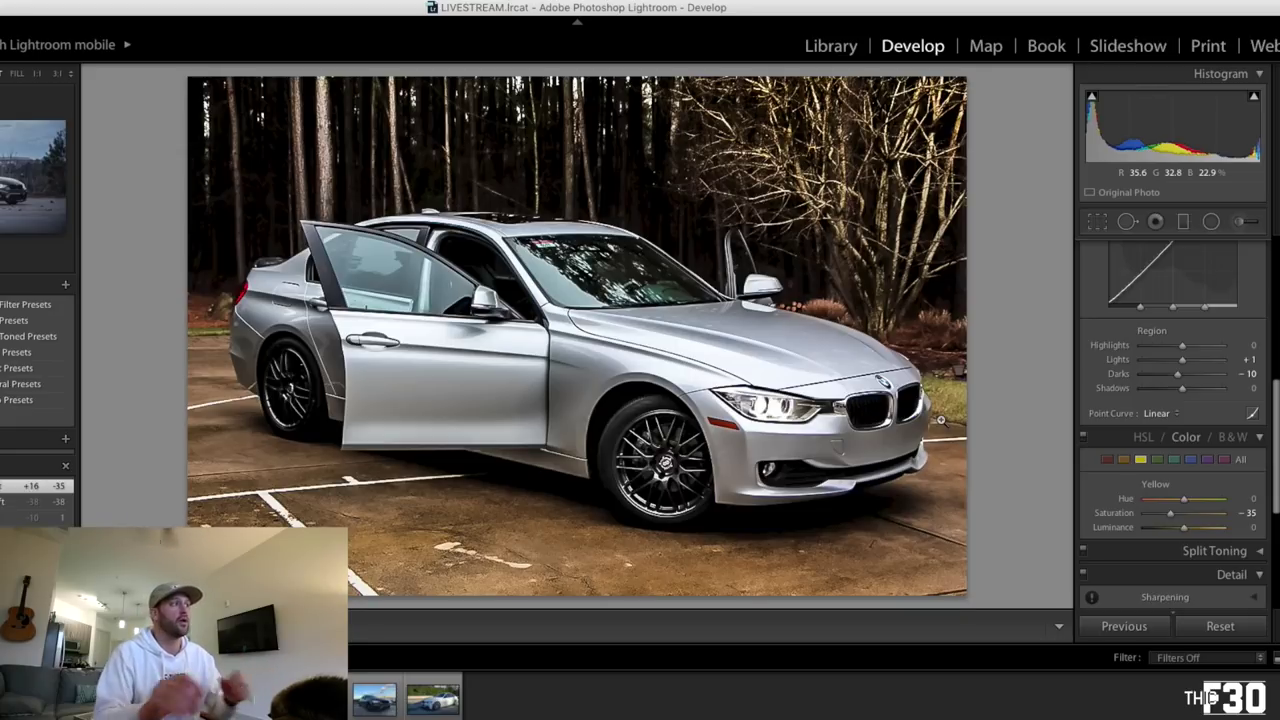
# Switch to the photo of the silver BMW on the sunlit street and set Exposure -0.25 and Contrast +15
pyautogui.click(20, 2)
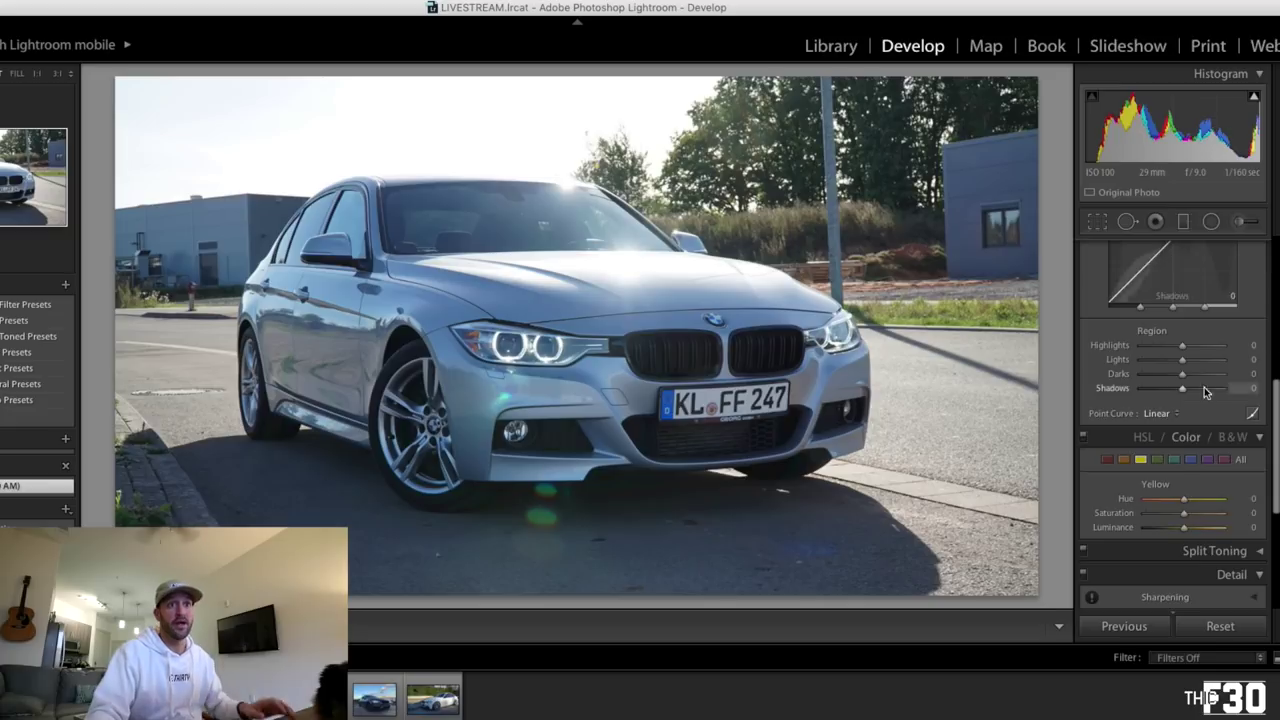
pyautogui.scroll(5, 1205, 395)
pyautogui.scroll(-1, 1207, 398)
pyautogui.moveTo(1179, 374); pyautogui.dragTo(1185, 389)
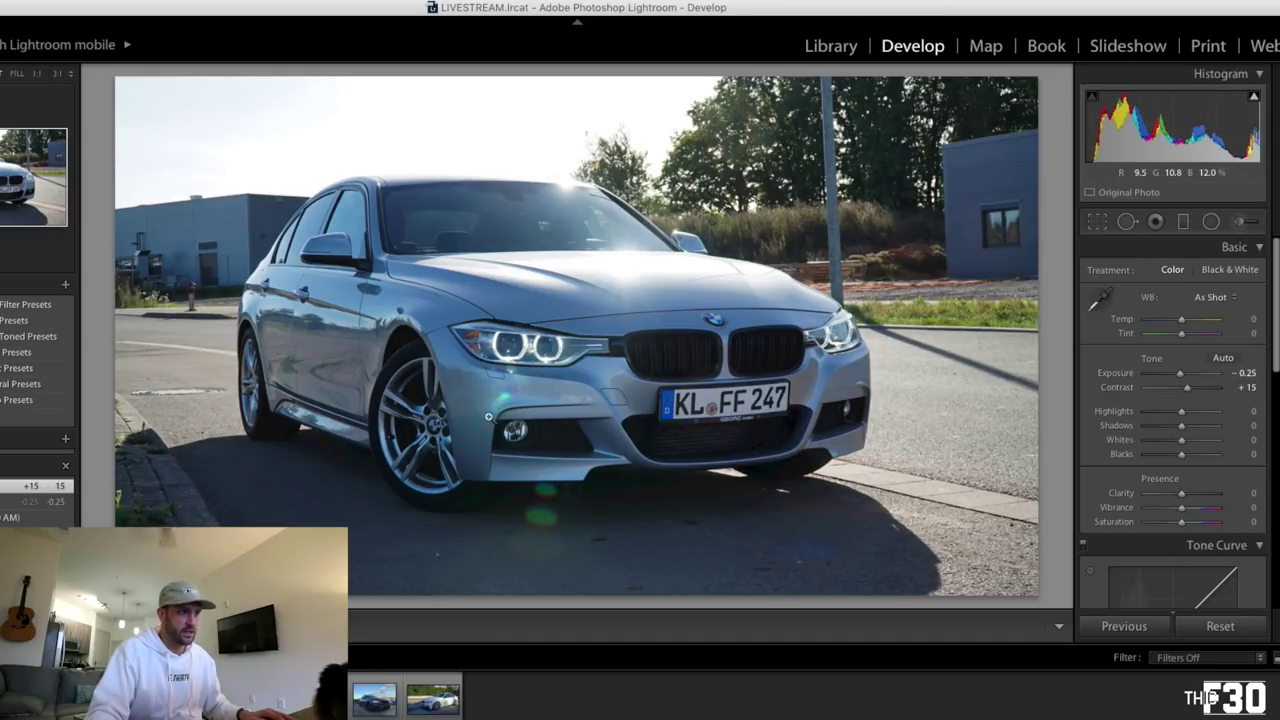
# Refine the street photo's tone to Exposure -0.40, Contrast +35, Shadows +2 and Blacks -5
pyautogui.moveTo(1181, 425); pyautogui.dragTo(1182, 448)
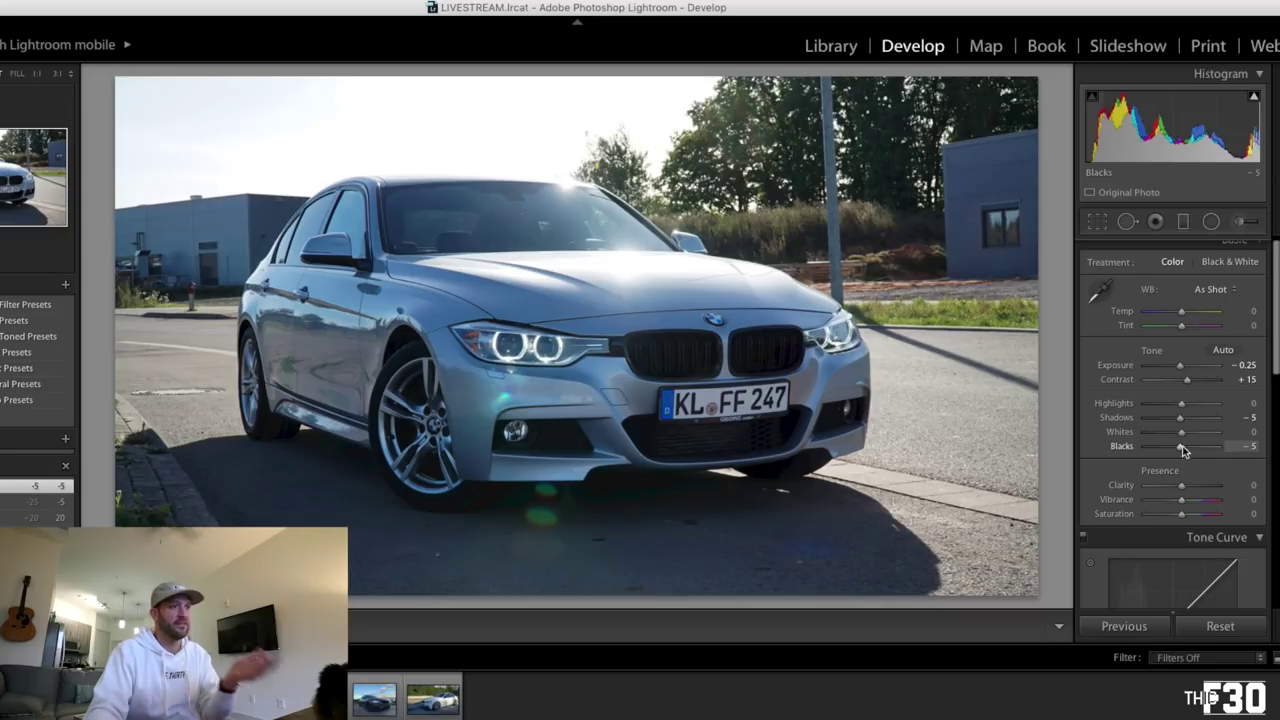
pyautogui.moveTo(1178, 367); pyautogui.dragTo(1195, 384)
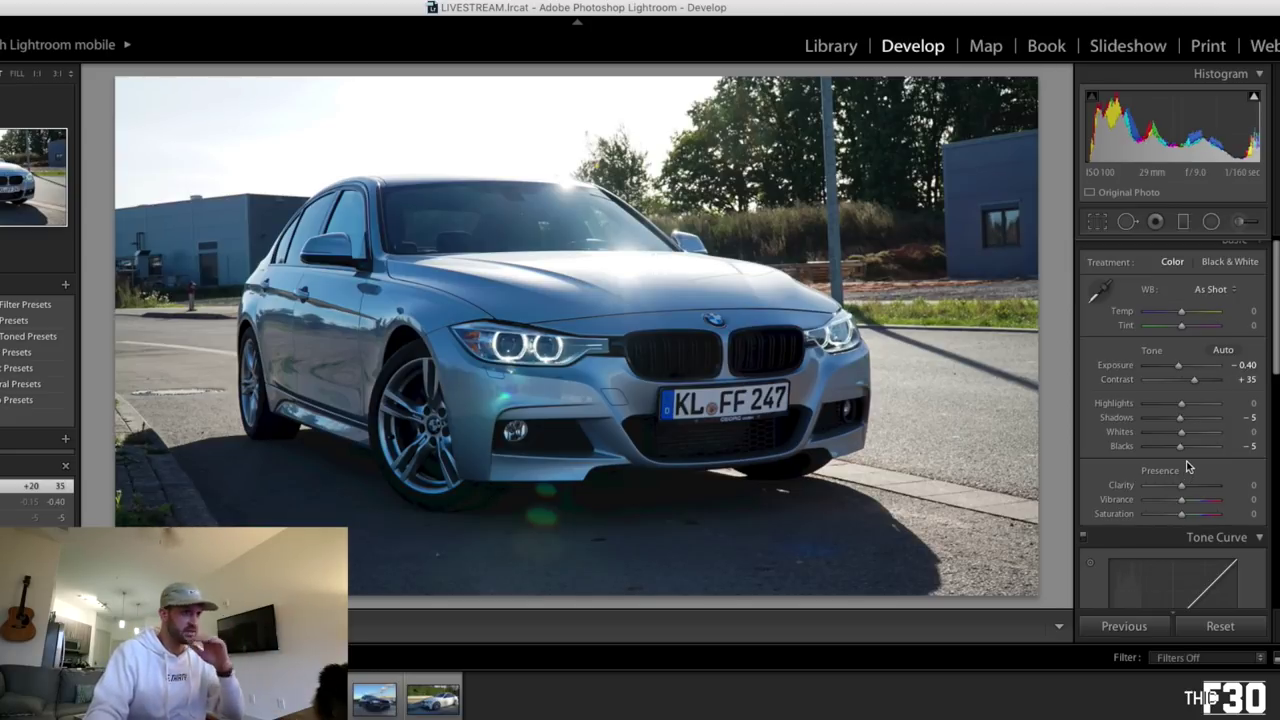
pyautogui.moveTo(1180, 417); pyautogui.dragTo(1182, 418)
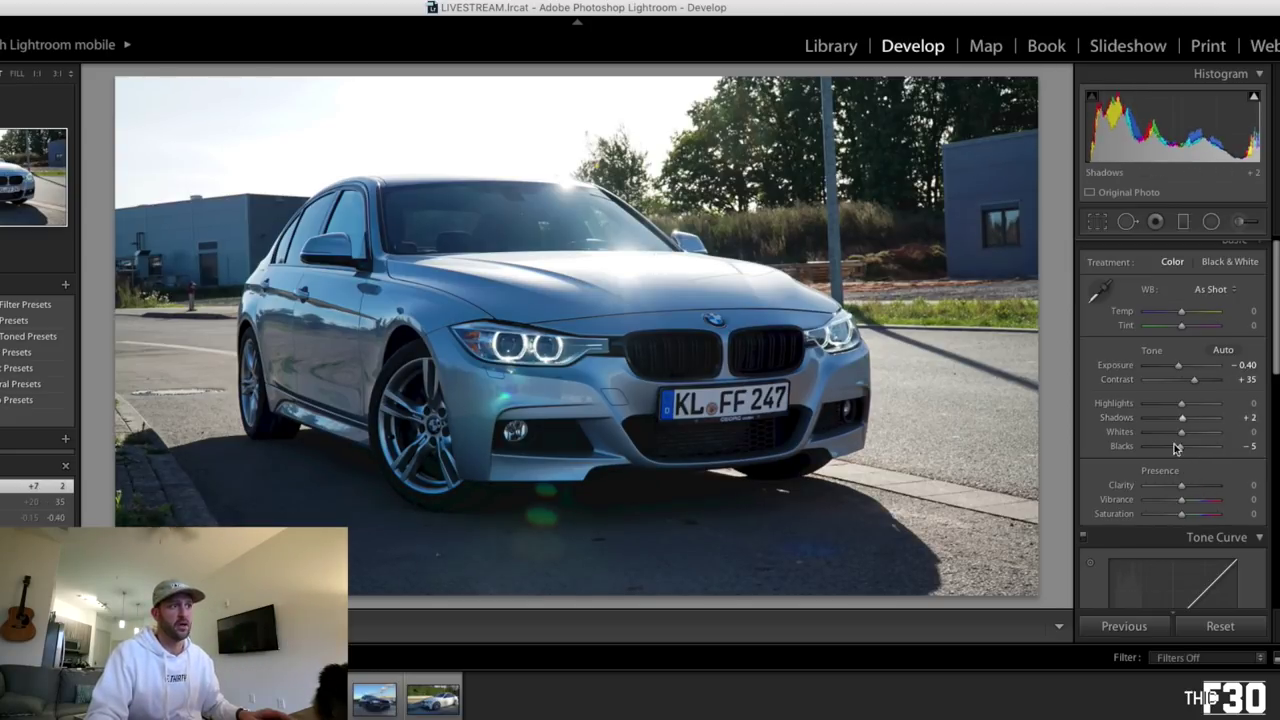
# Set the street photo's Blacks to +5, Clarity to +58 and Vibrance to +28
pyautogui.moveTo(1184, 448); pyautogui.dragTo(1186, 448)
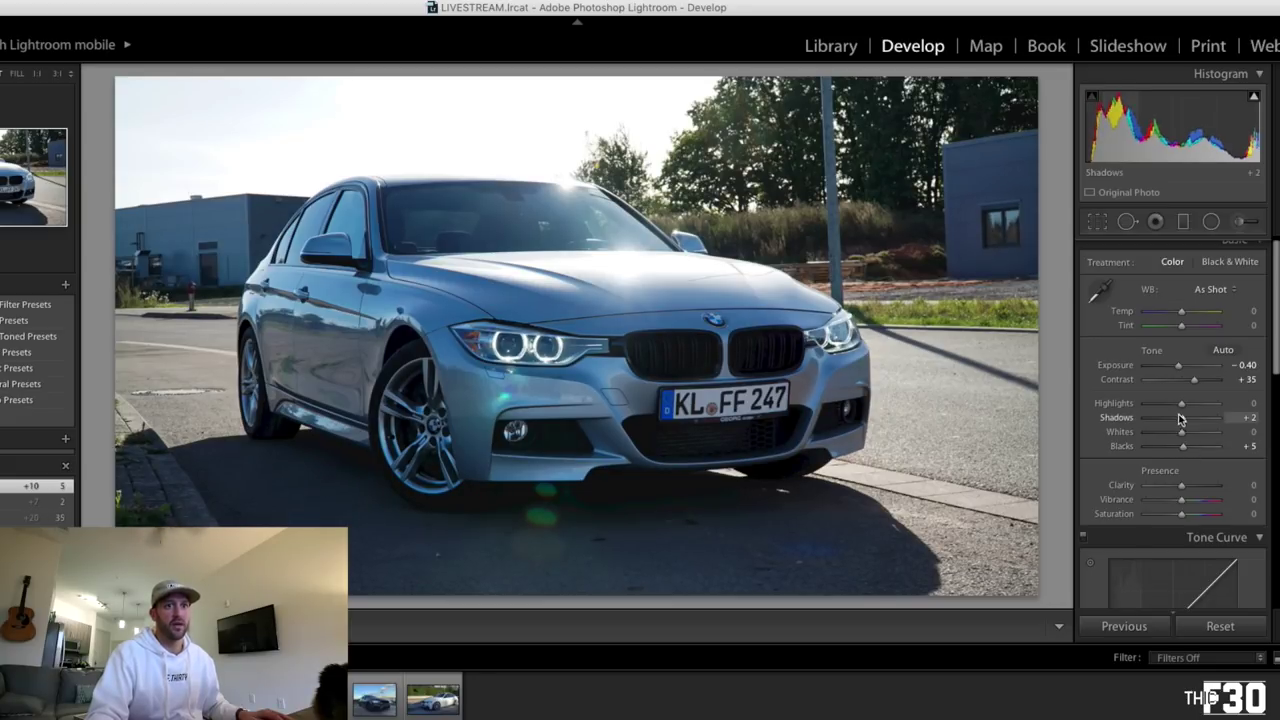
pyautogui.scroll(-1, 1190, 492)
pyautogui.click(1199, 487)
pyautogui.click(1193, 494)
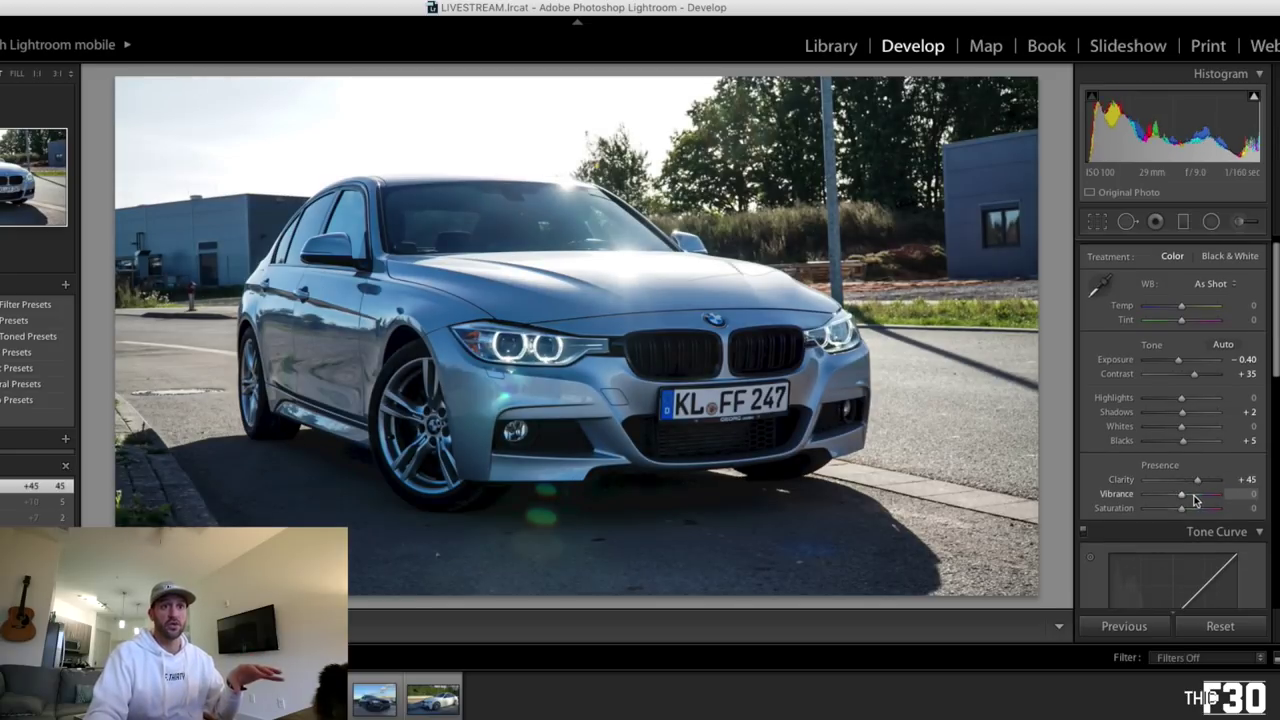
pyautogui.click(1203, 482)
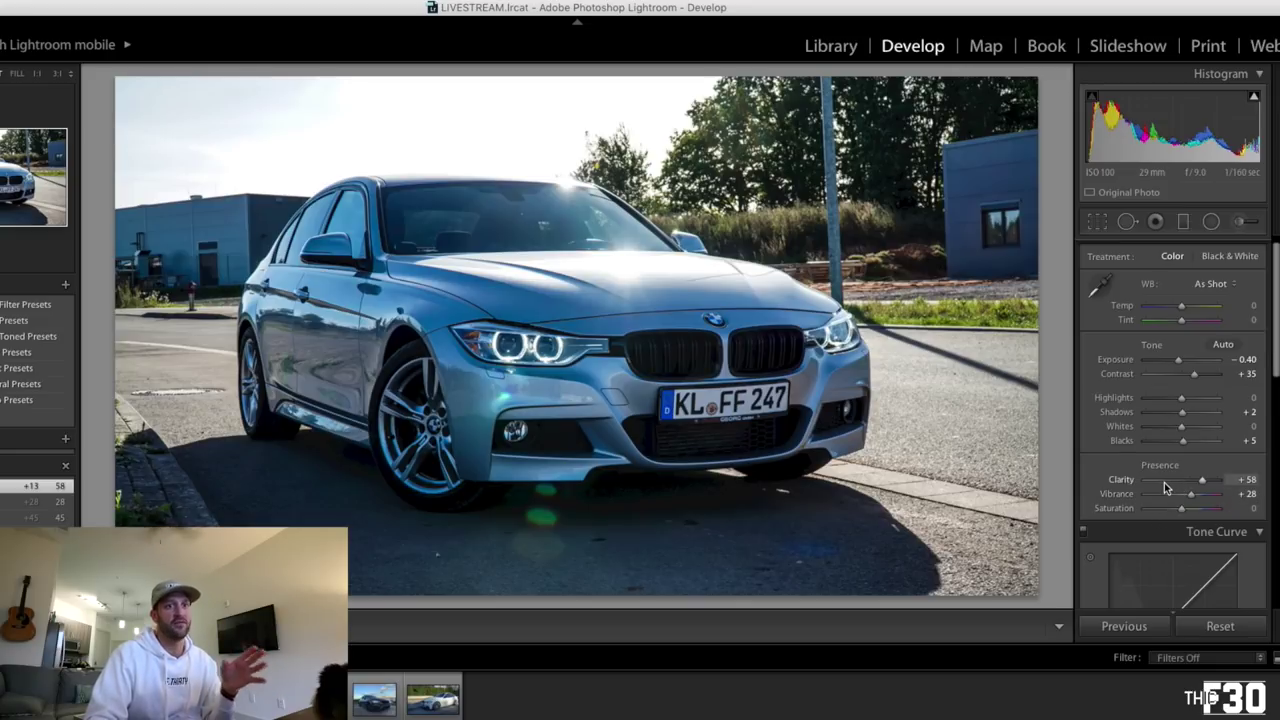
# Shape the street photo's tone curve with Highlights +11, Lights +6 and Darks -7
pyautogui.scroll(-5, 1164, 481)
pyautogui.scroll(-1, 1164, 487)
pyautogui.moveTo(1205, 360); pyautogui.dragTo(1205, 350)
pyautogui.moveTo(1140, 426); pyautogui.dragTo(1138, 432)
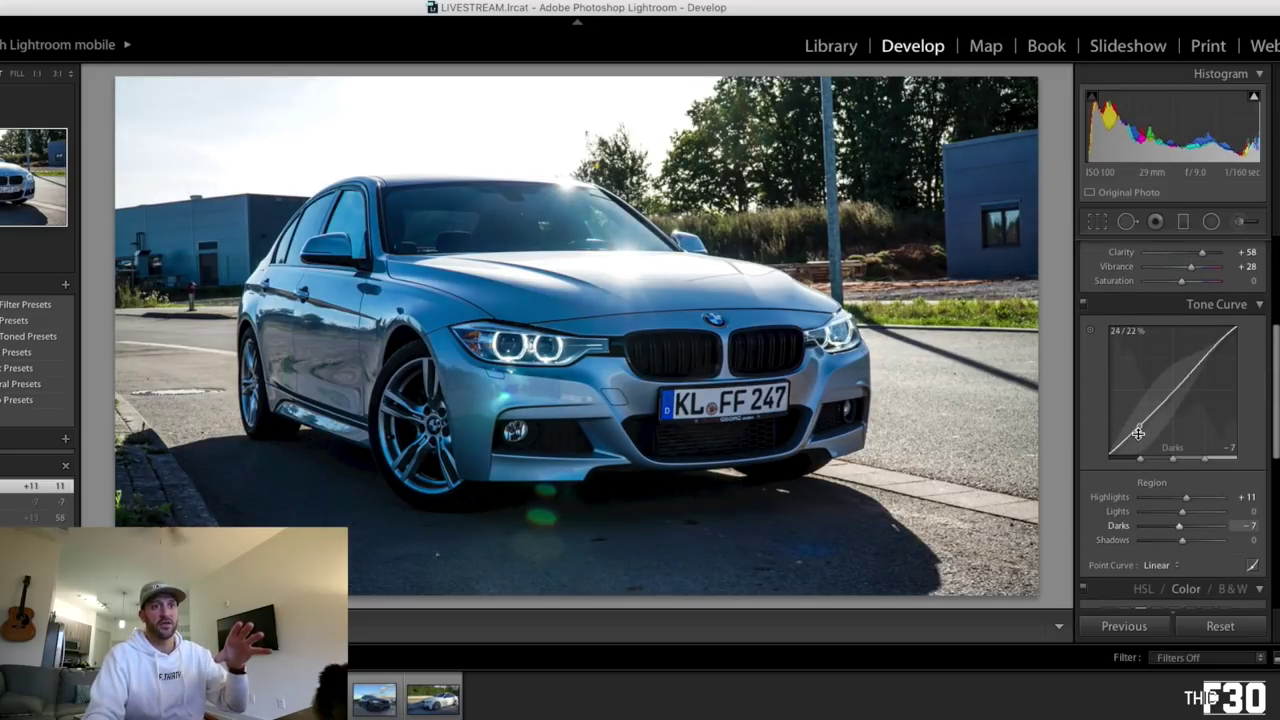
pyautogui.moveTo(1207, 362); pyautogui.dragTo(1206, 351)
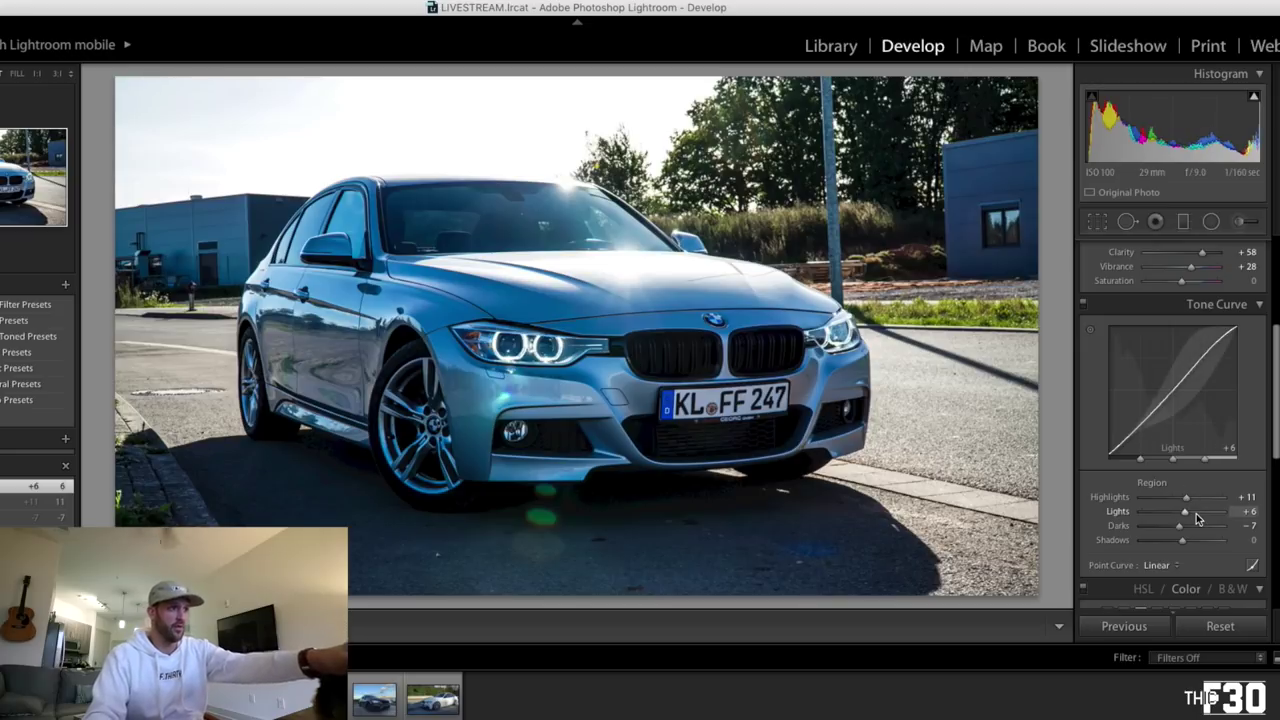
# Try several saturation levels for the blue color range and set it to -45
pyautogui.scroll(-3, 1190, 504)
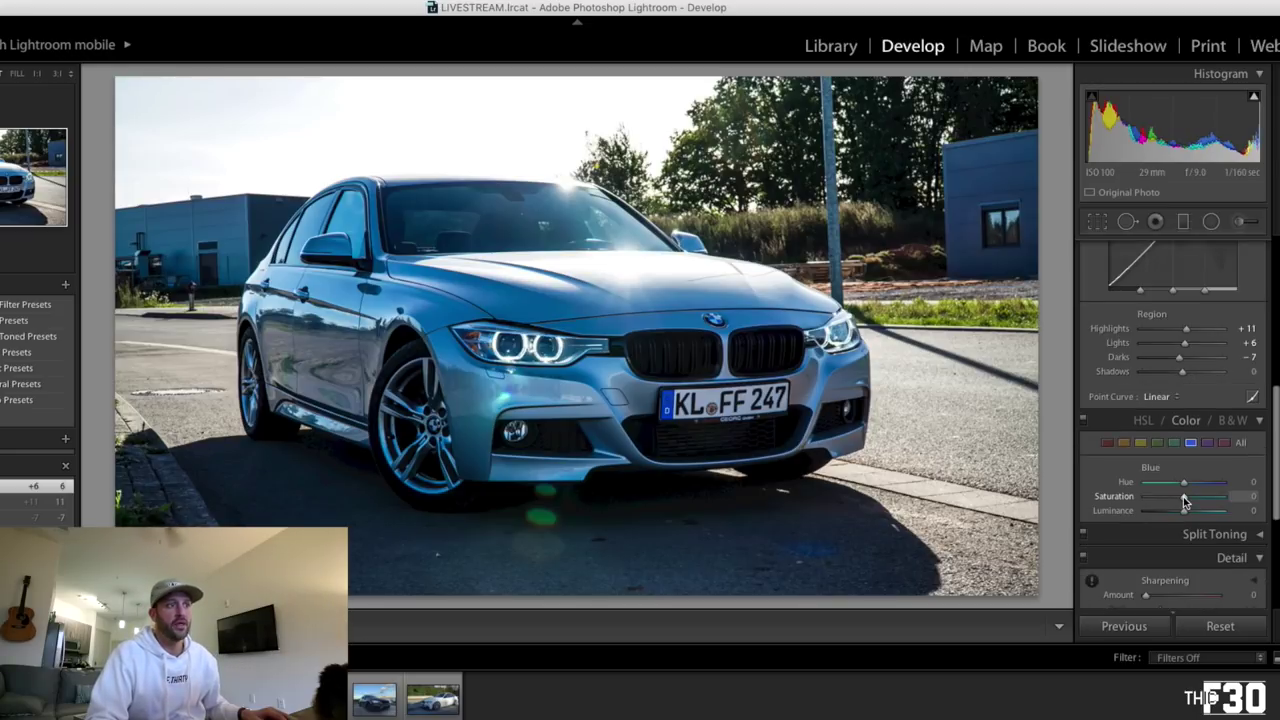
pyautogui.moveTo(1184, 499); pyautogui.dragTo(1172, 499)
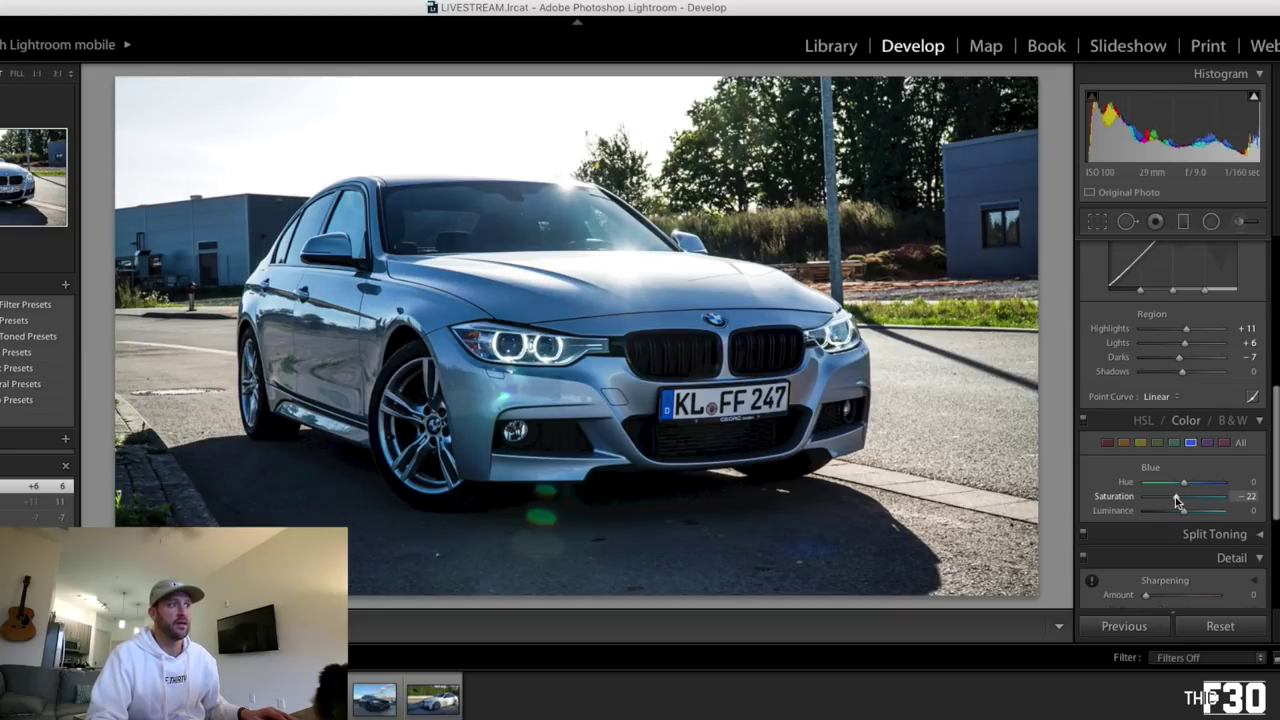
pyautogui.moveTo(1177, 501)
pyautogui.mouseDown()
pyautogui.moveTo(1143, 502)
pyautogui.moveTo(1183, 503)
pyautogui.mouseUp()
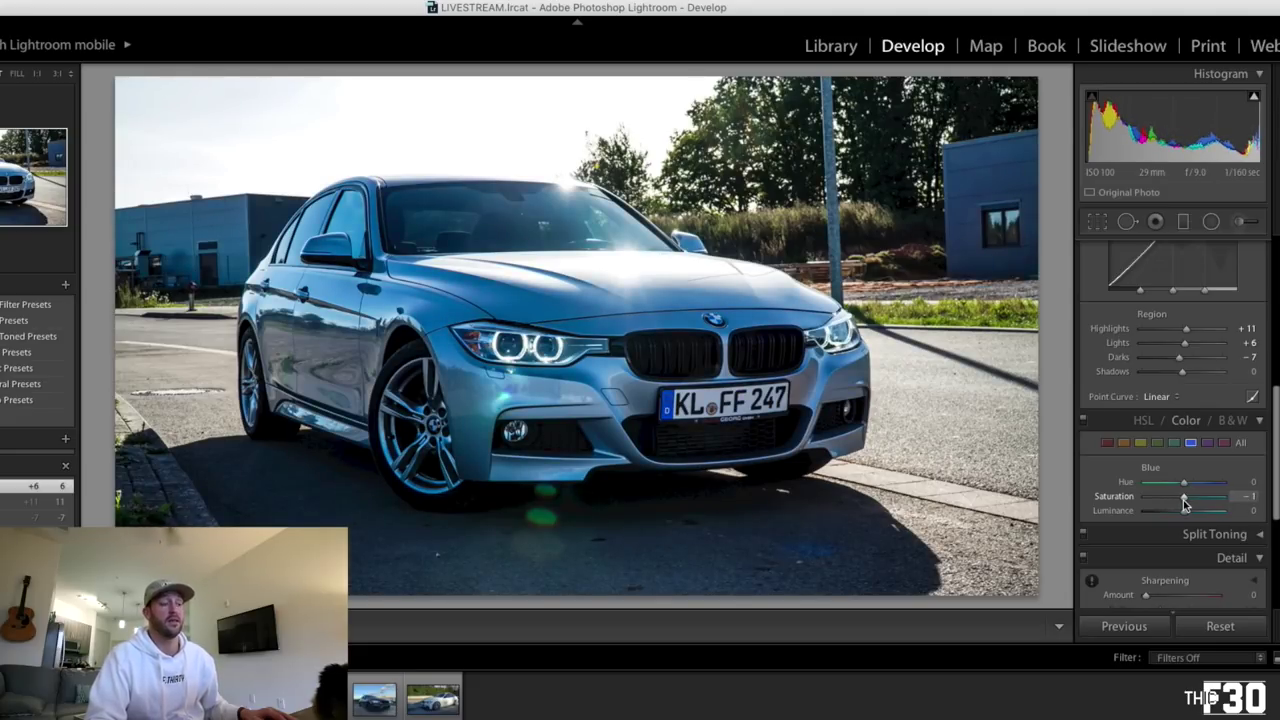
pyautogui.moveTo(1185, 505); pyautogui.dragTo(1168, 505)
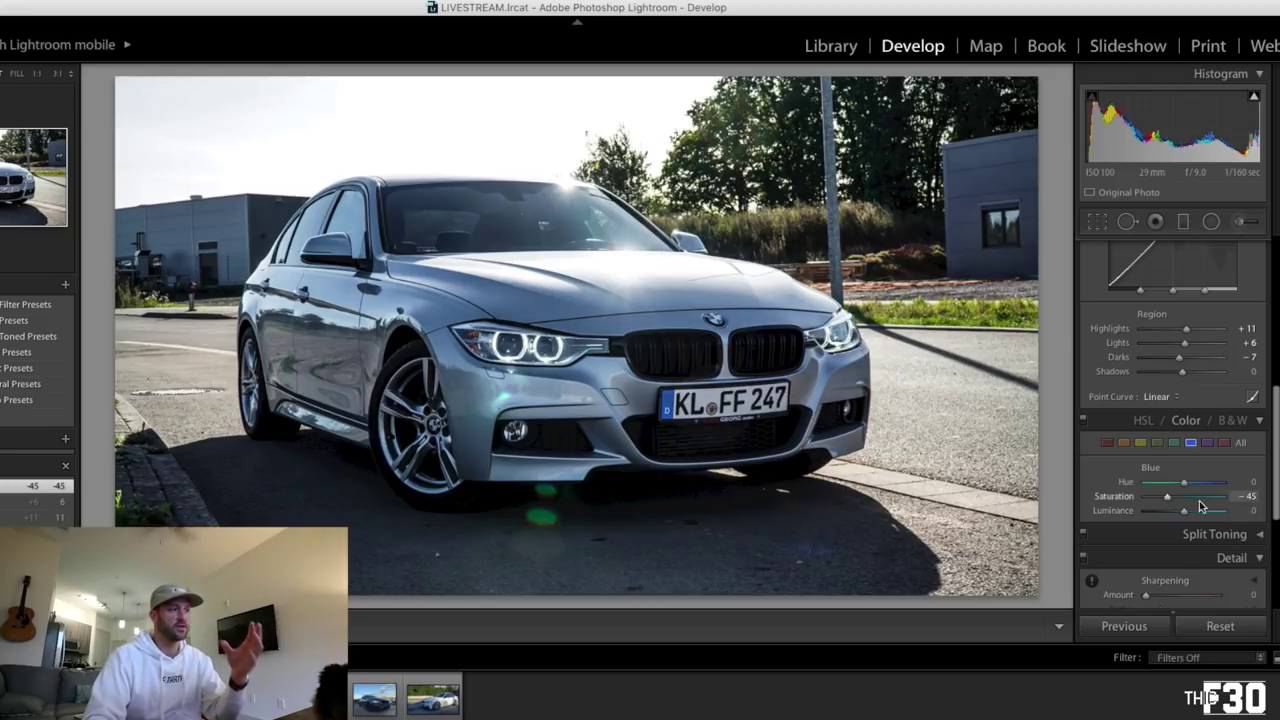
# Set sharpening to Amount 77, Radius 1.7, Detail 50, Masking 49 and noise reduction to Luminance 49, Contrast 50, Color 49
pyautogui.scroll(-2, 1168, 553)
pyautogui.scroll(-3, 1168, 553)
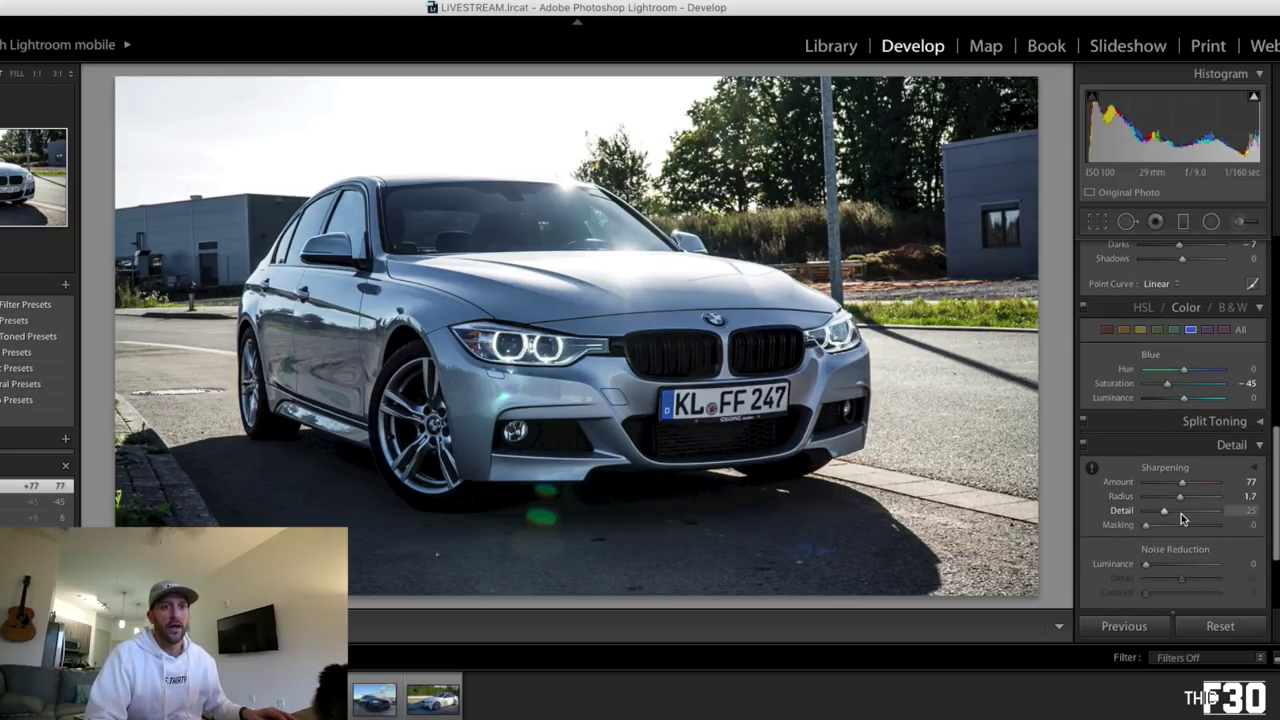
pyautogui.click(1179, 563)
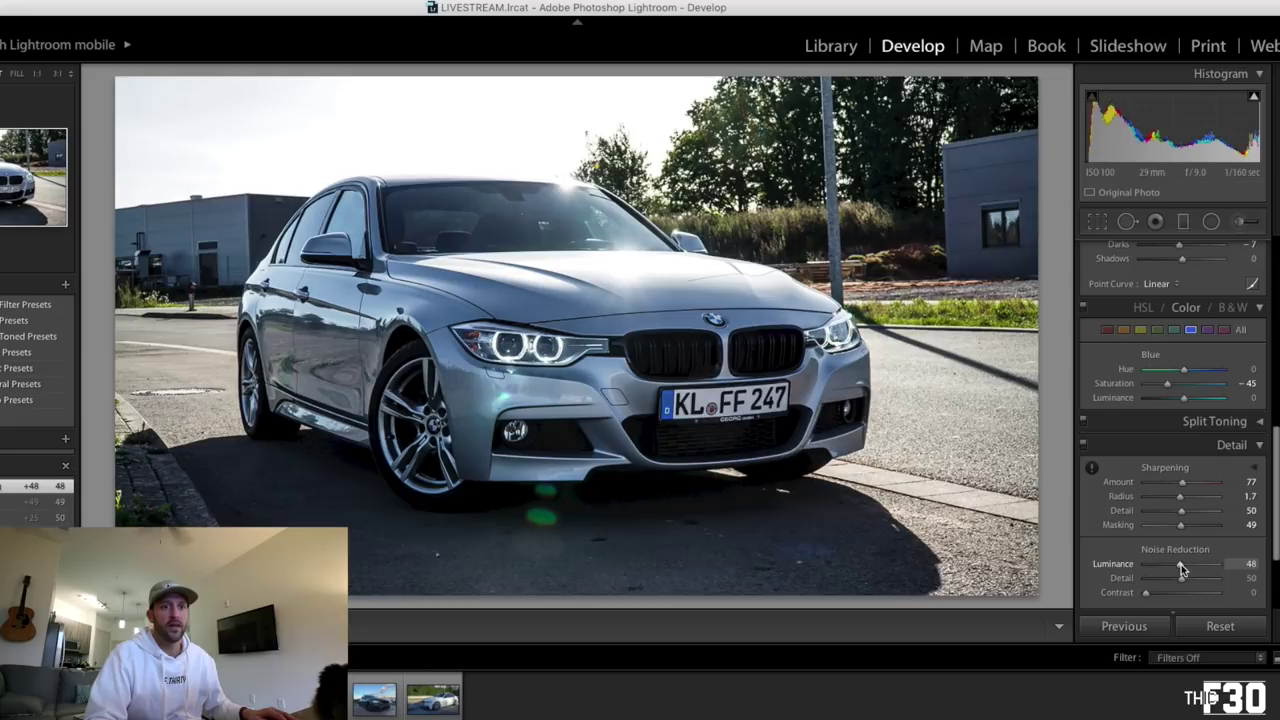
pyautogui.scroll(-3, 1182, 563)
pyautogui.click(1181, 520)
pyautogui.click(1181, 543)
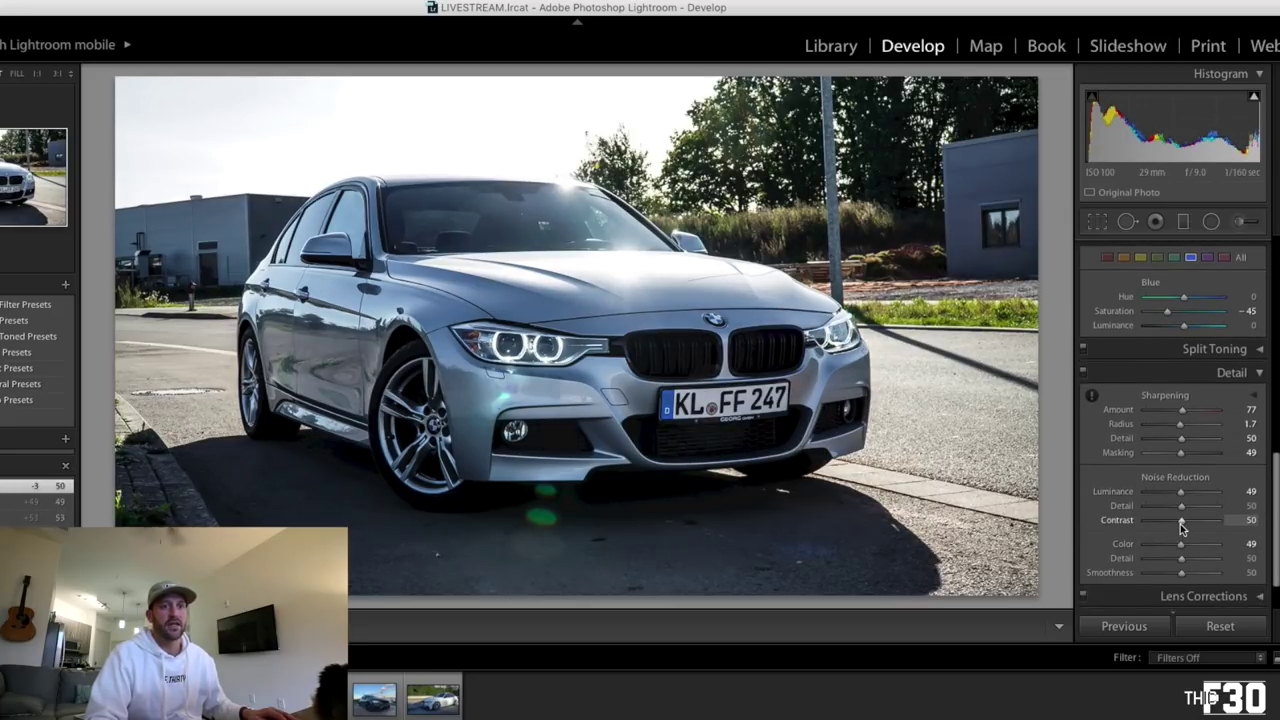
# Set the saturation of the blue color range to -28
pyautogui.scroll(-2, 1195, 530)
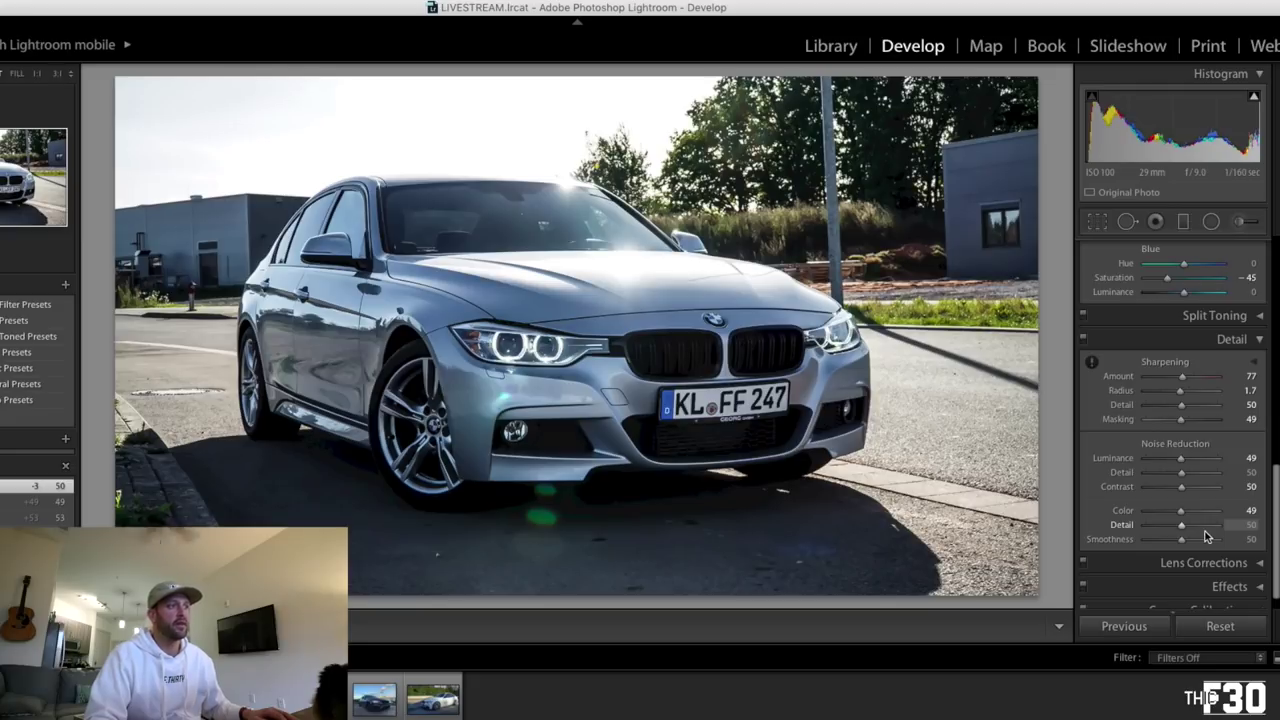
pyautogui.scroll(7, 1190, 460)
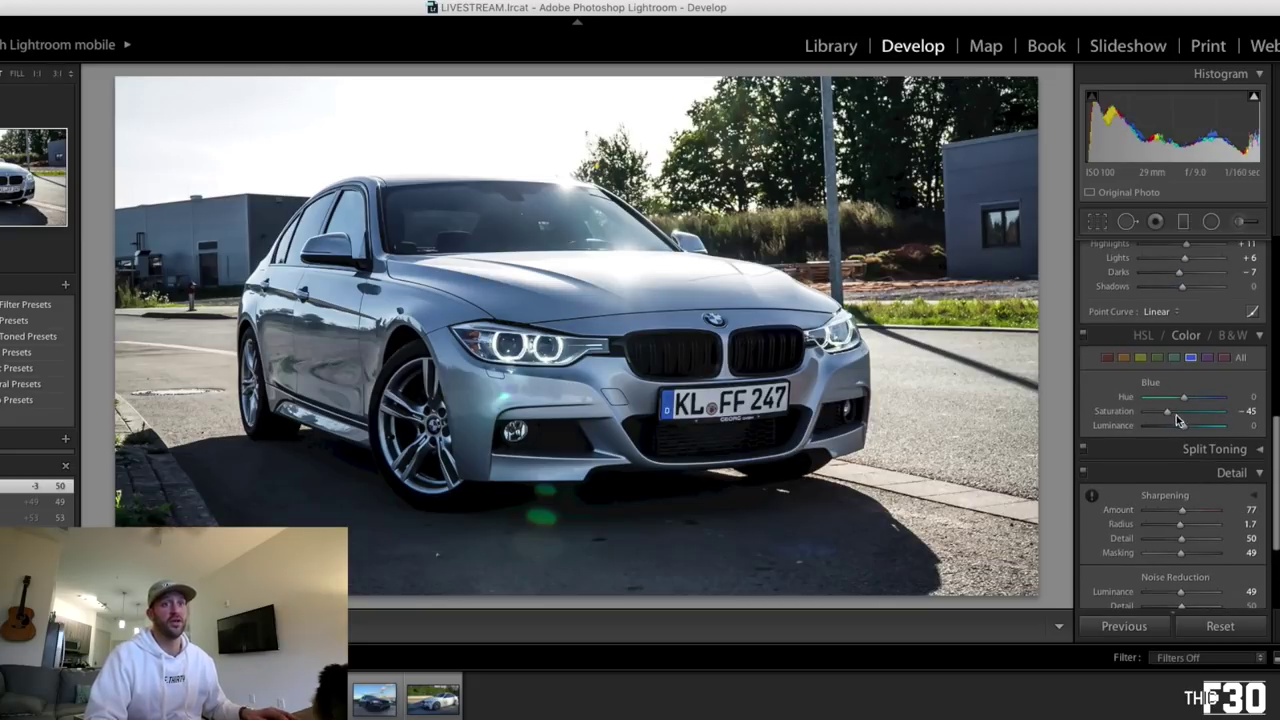
pyautogui.moveTo(1172, 416); pyautogui.dragTo(1176, 416)
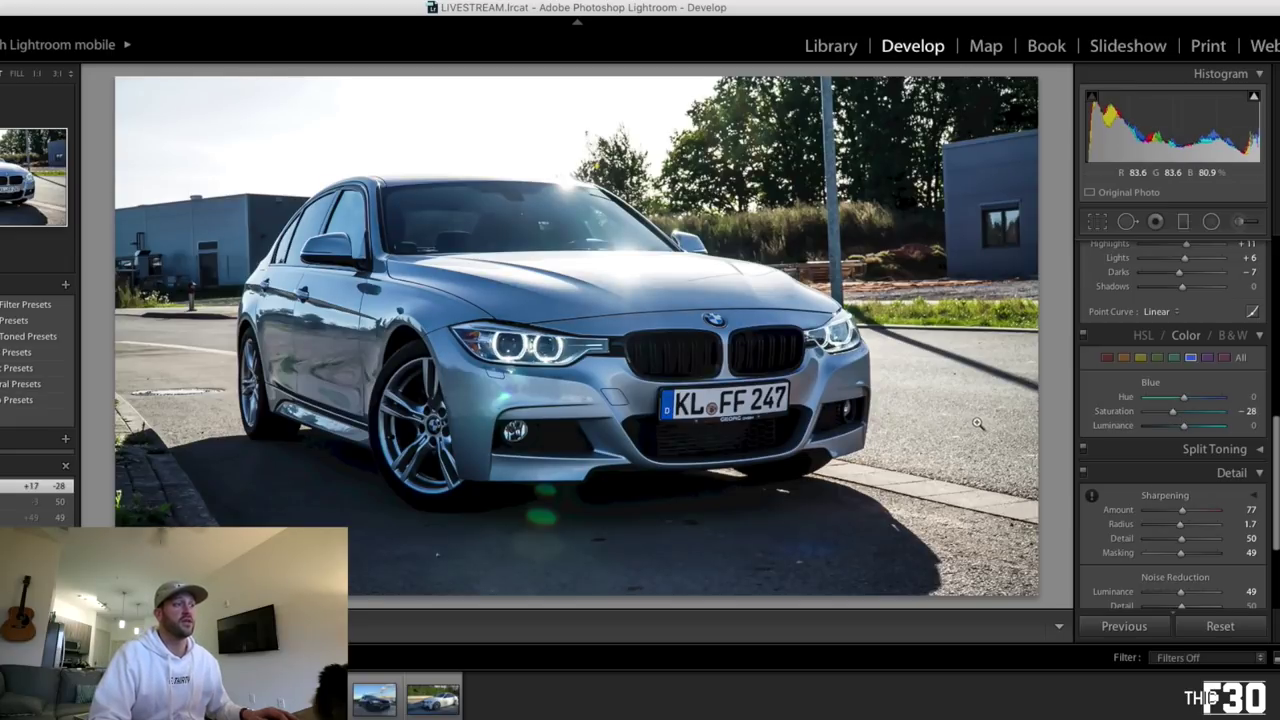
# Add a graduated filter over the sky with Temp 23, Tint 26, Exposure -2.61, Contrast 51 and Shadows 3
pyautogui.press('m')
pyautogui.moveTo(976, 152); pyautogui.dragTo(976, 205)
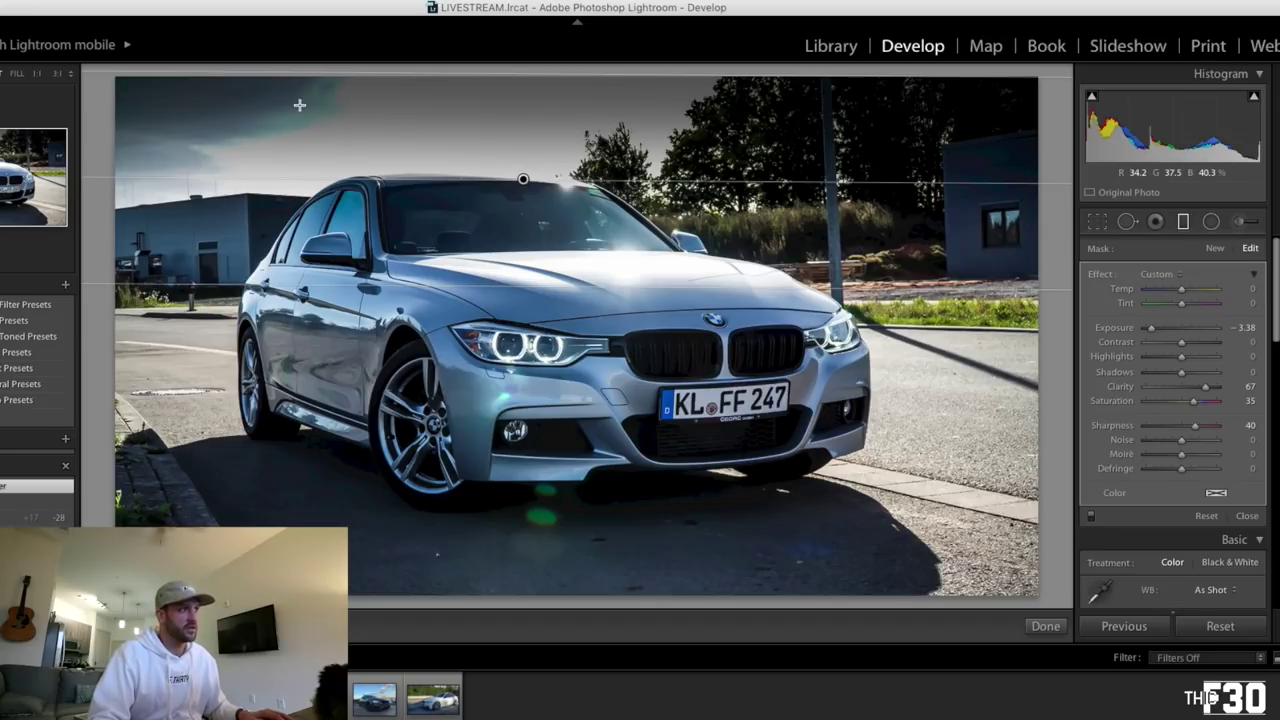
pyautogui.moveTo(524, 178); pyautogui.dragTo(524, 176)
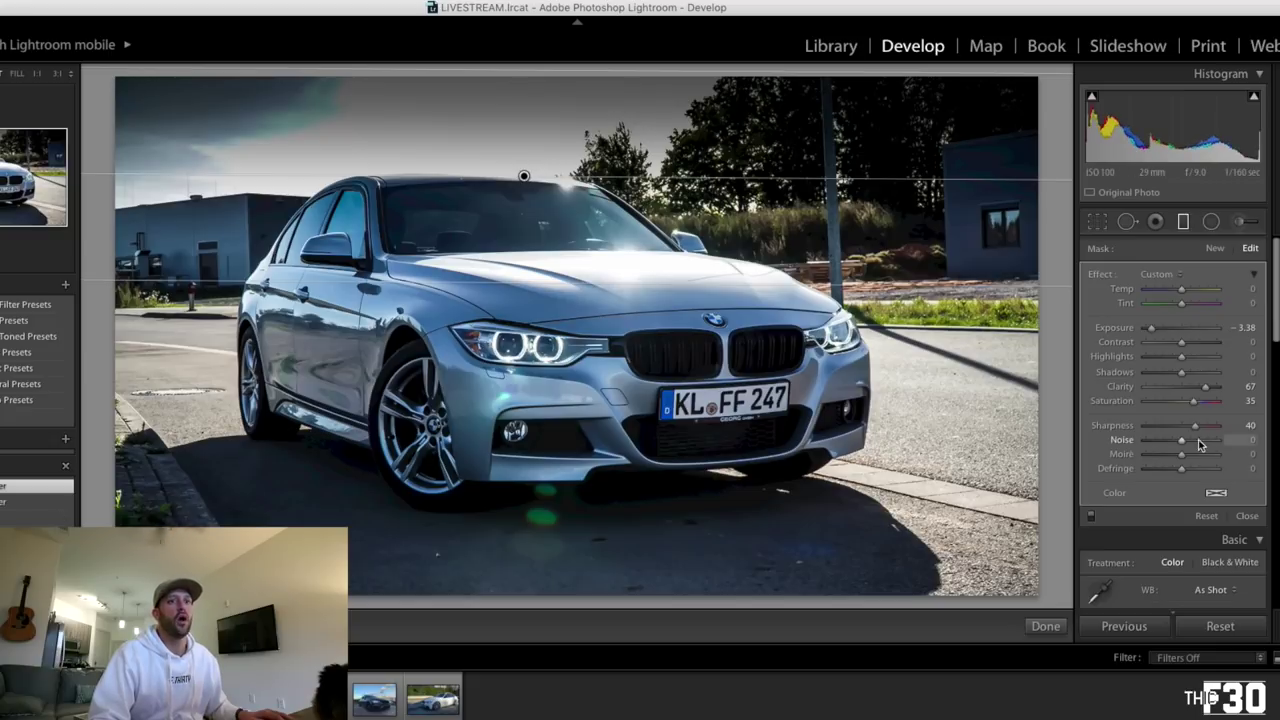
pyautogui.hotkey('ctrl', 'z')
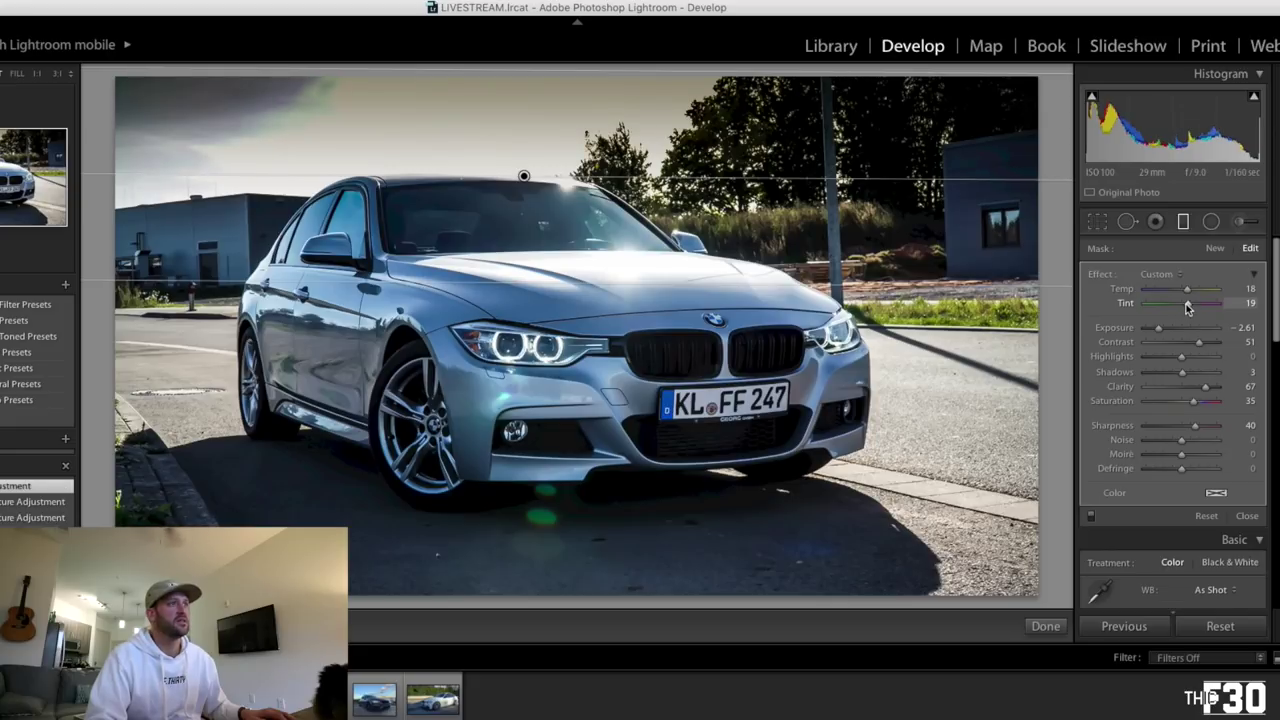
pyautogui.moveTo(1184, 308); pyautogui.dragTo(1182, 308)
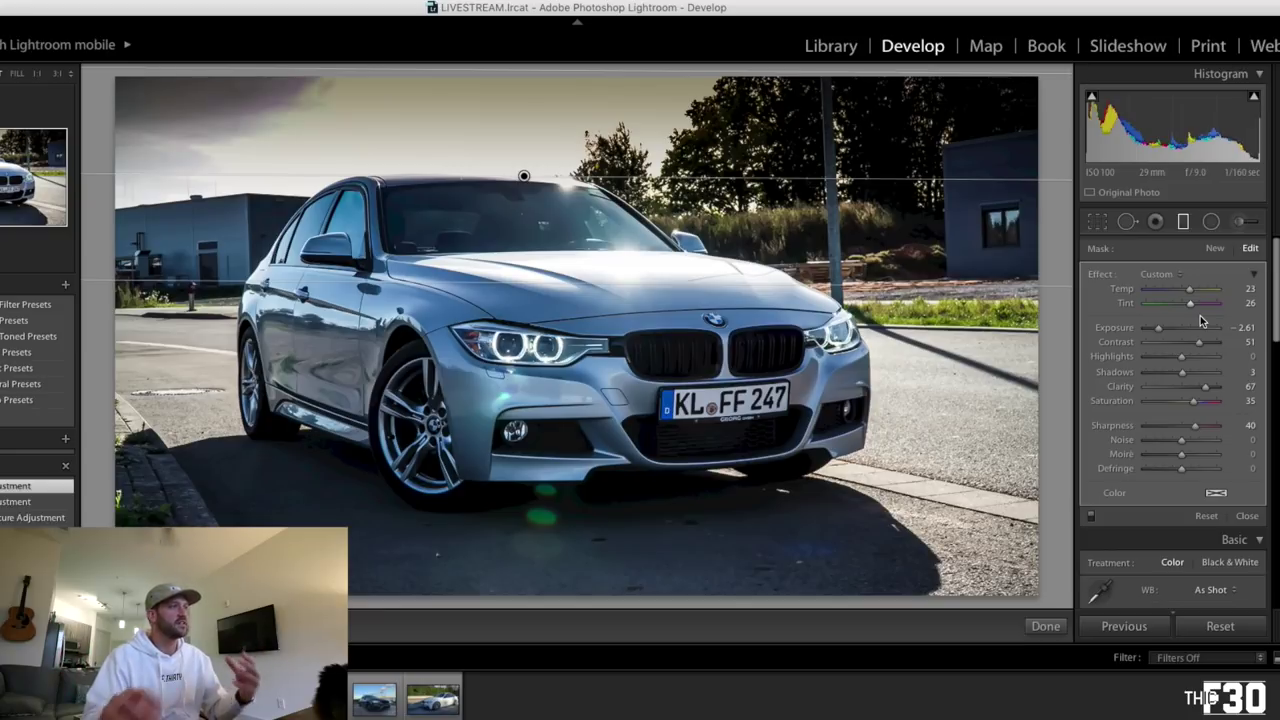
# Add a second graduated filter rising over the asphalt to the front bumper's lower edge, with Exposure about -0.19, and close the filter tool
pyautogui.moveTo(583, 593); pyautogui.dragTo(585, 471)
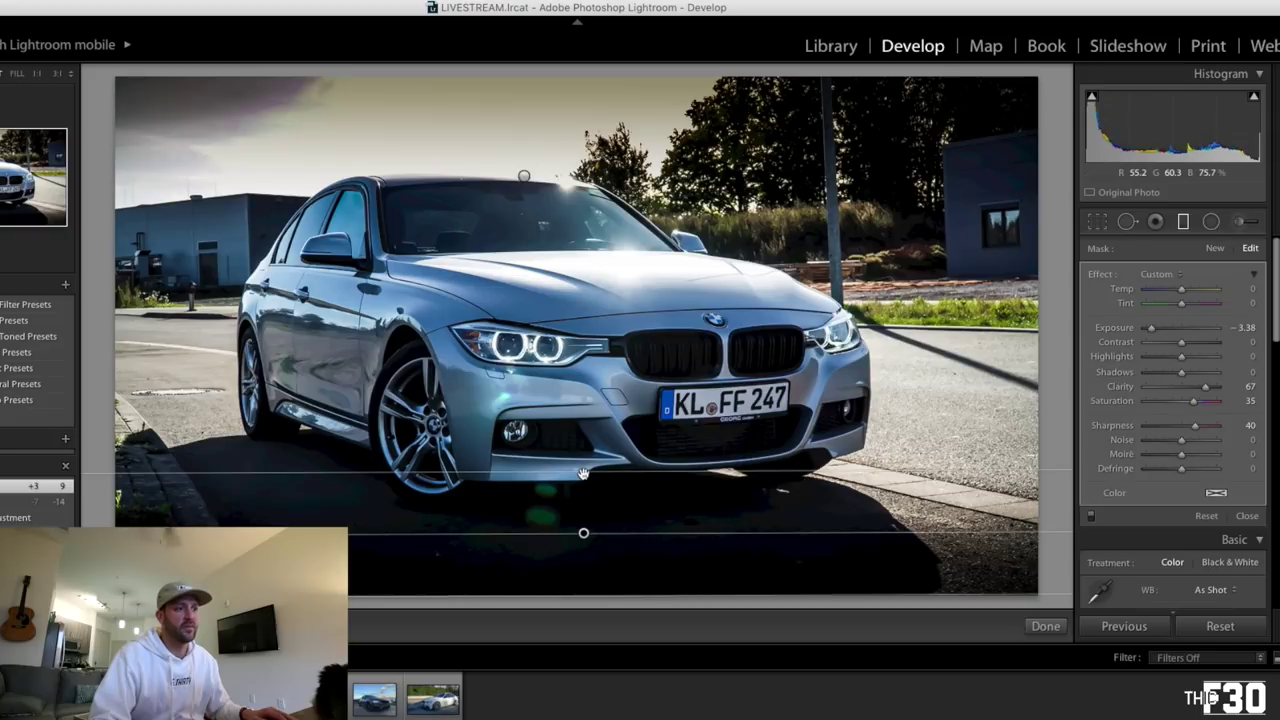
pyautogui.click(1171, 329)
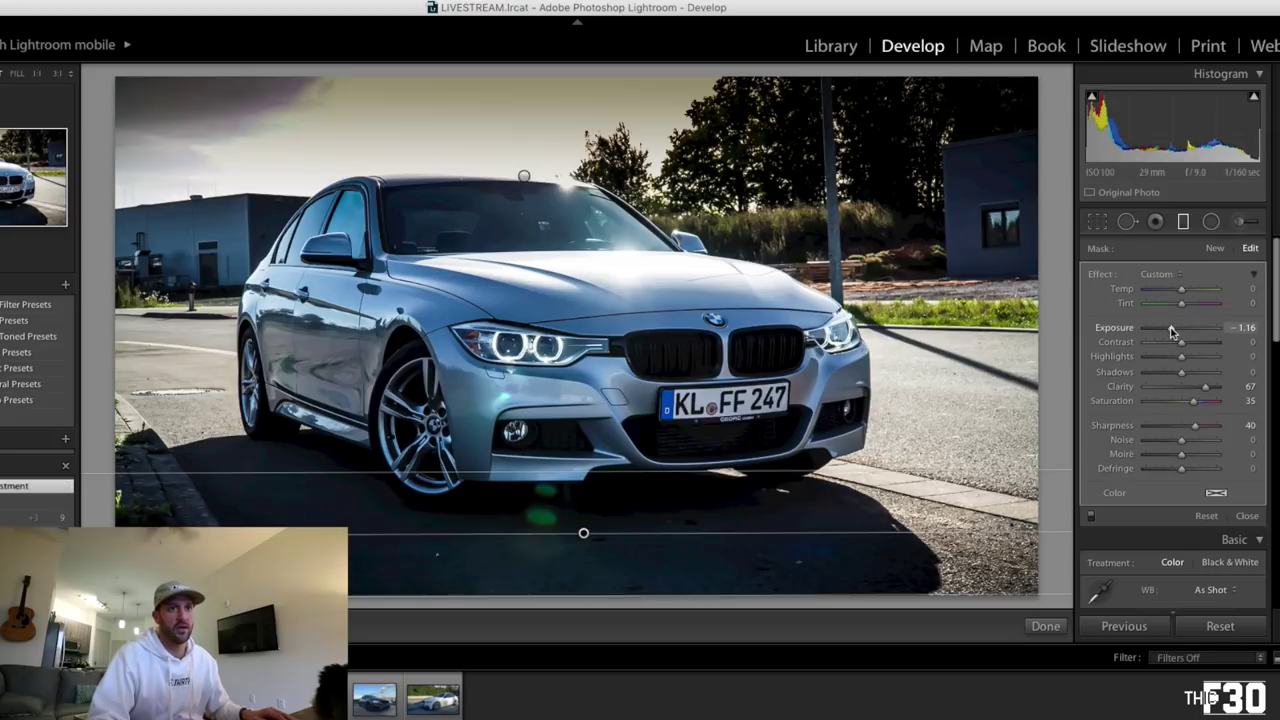
pyautogui.moveTo(1176, 333); pyautogui.dragTo(1180, 333)
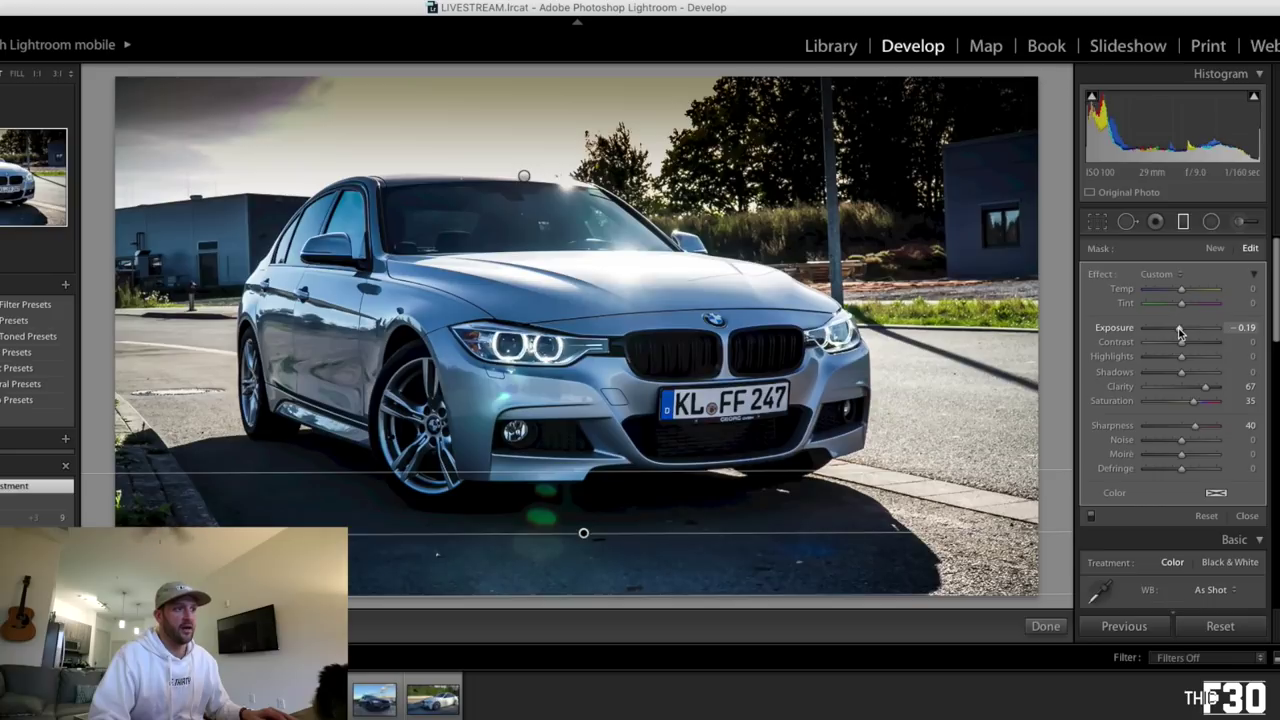
pyautogui.click(1183, 221)
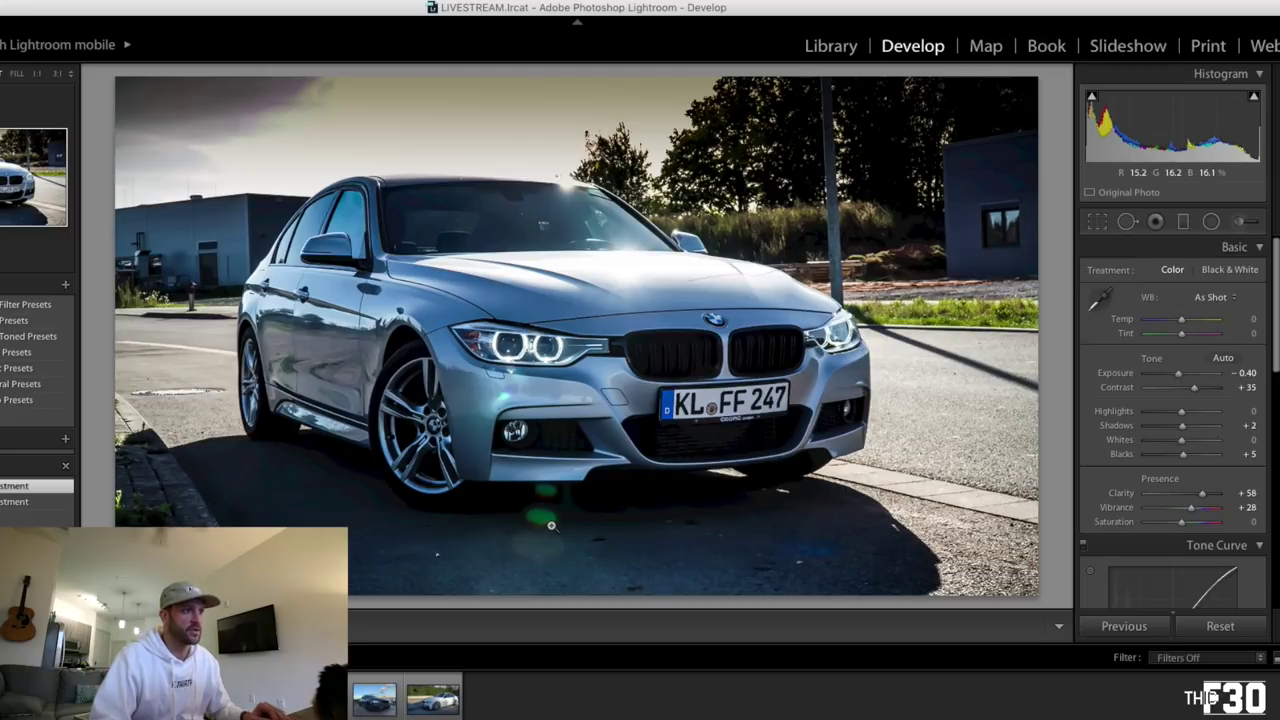
# Try to clone out the green lens flare on the asphalt below the front bumper with Spot Removal
pyautogui.press('q')
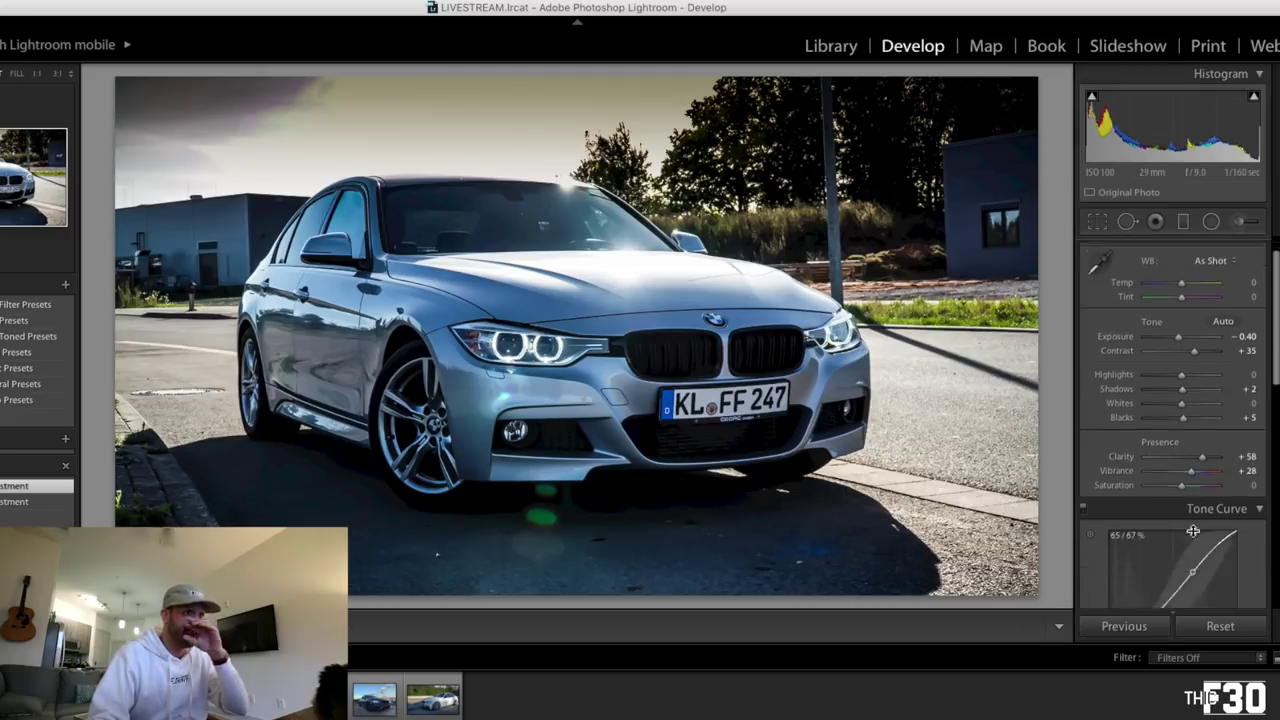
pyautogui.moveTo(568, 515); pyautogui.dragTo(588, 516)
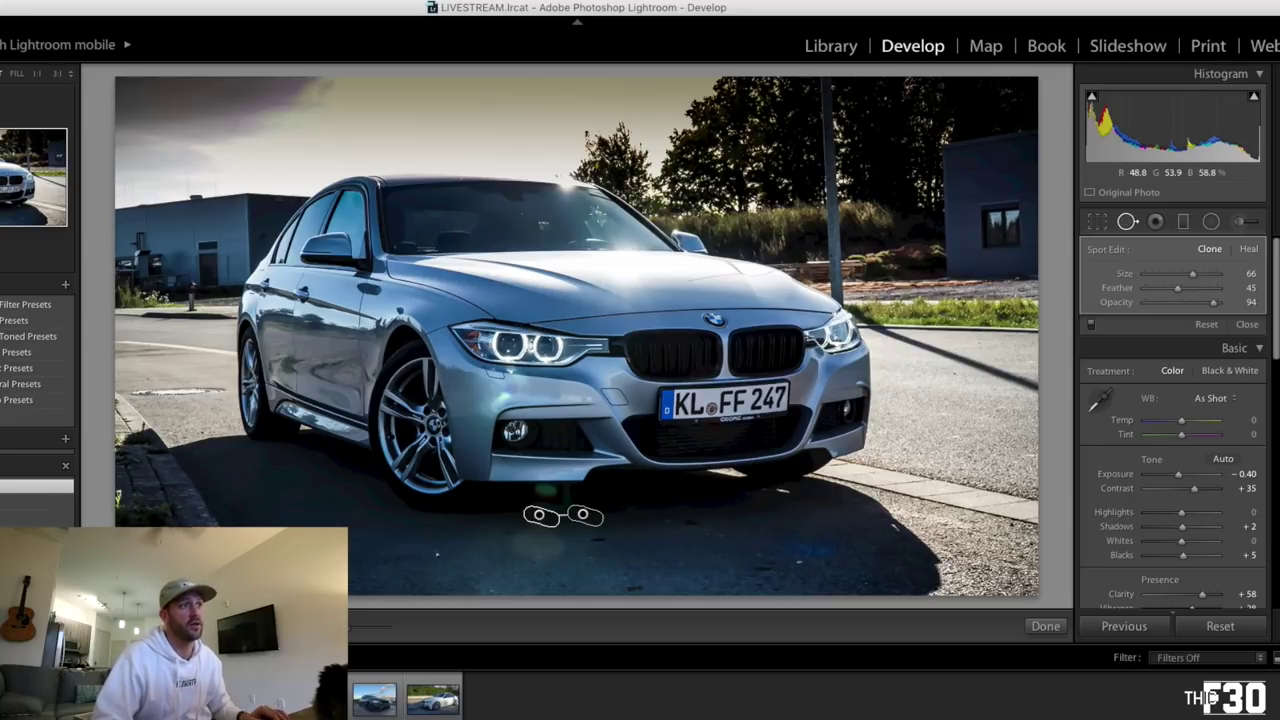
# Export the edited street photo and open the exported JPG in Photoshop
pyautogui.hotkey('ctrl', 'e')
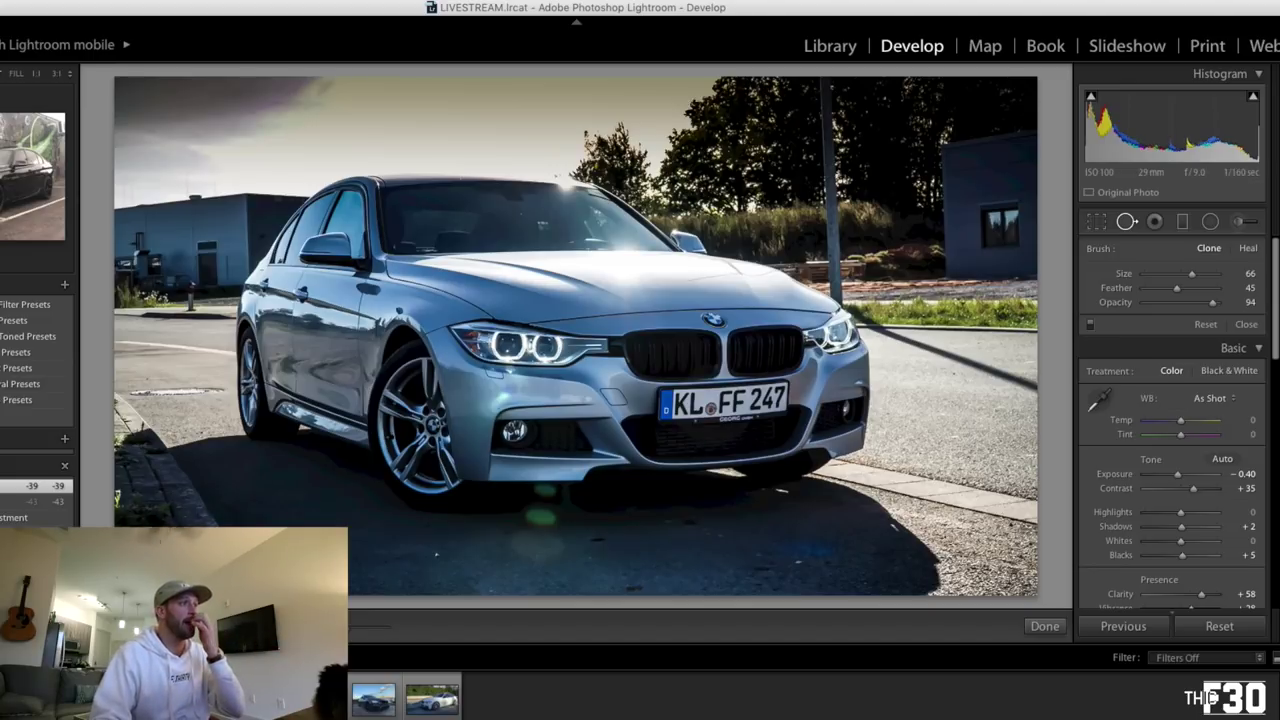
pyautogui.click(10, 1)
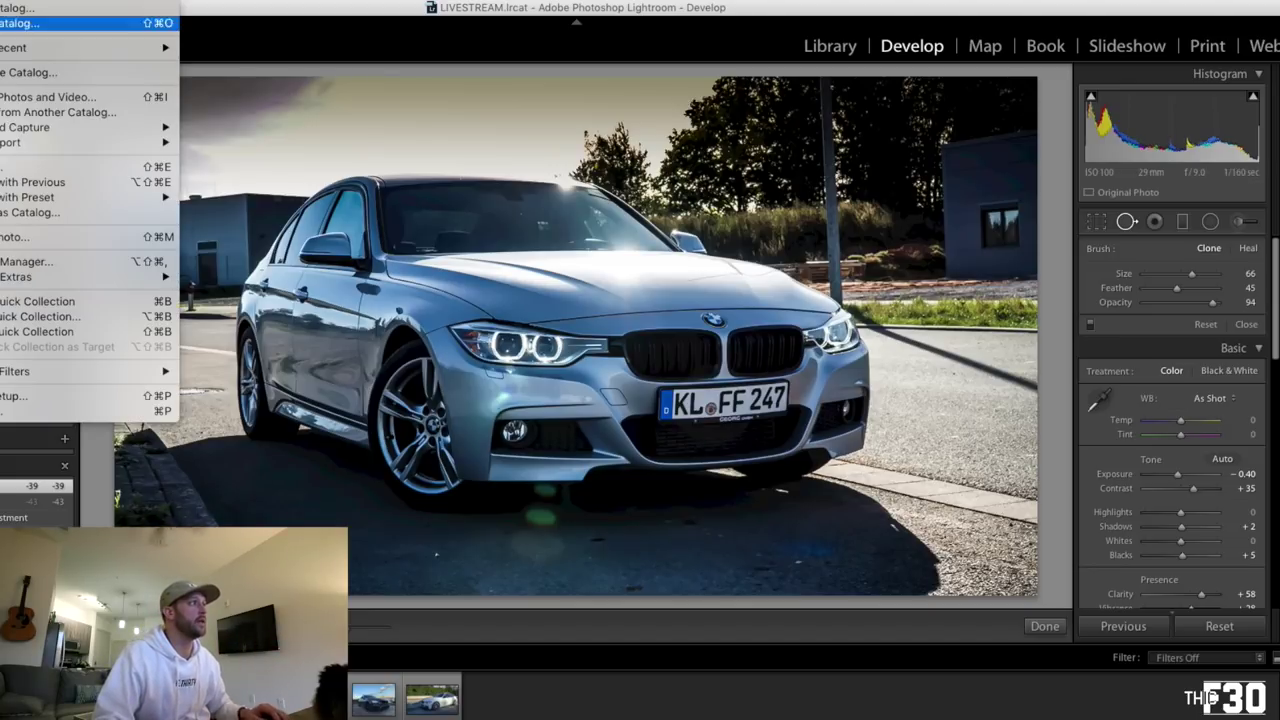
pyautogui.click(60, 167)
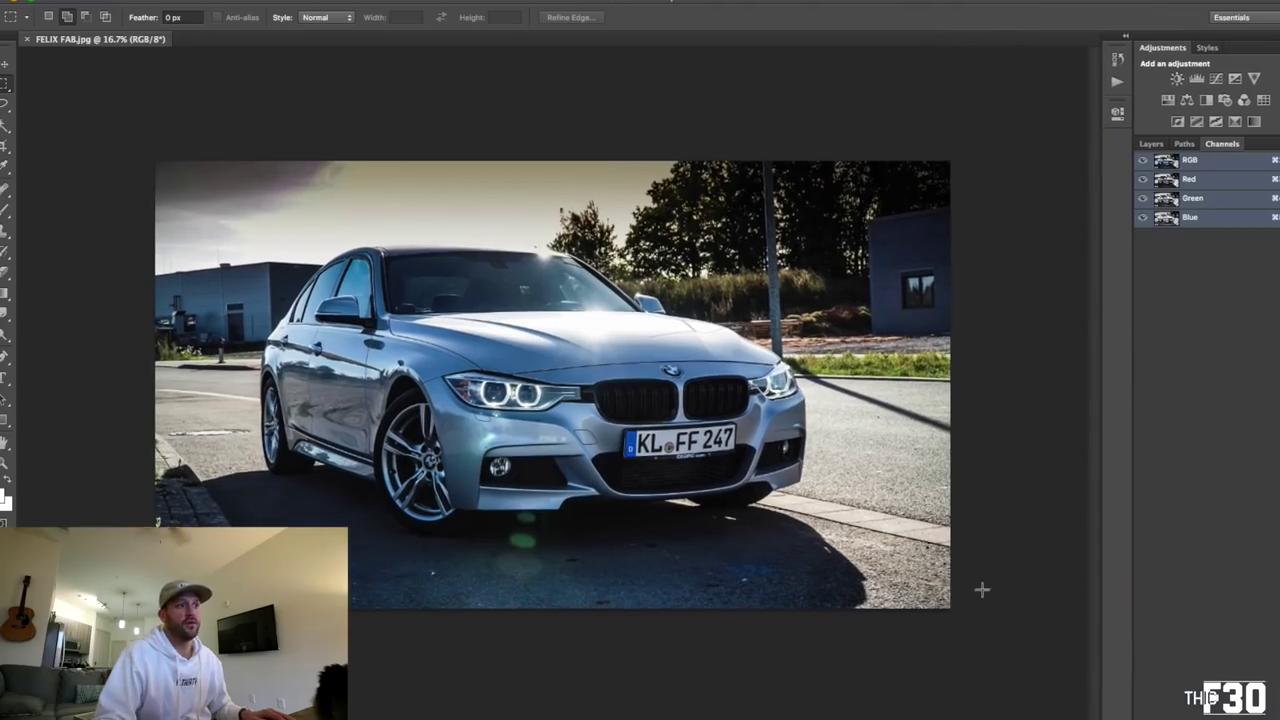
# Try to clone out the bright lens flare on the front bumper above the fog light with the Clone Stamp tool, and undo the attempt
pyautogui.click(13, 225)
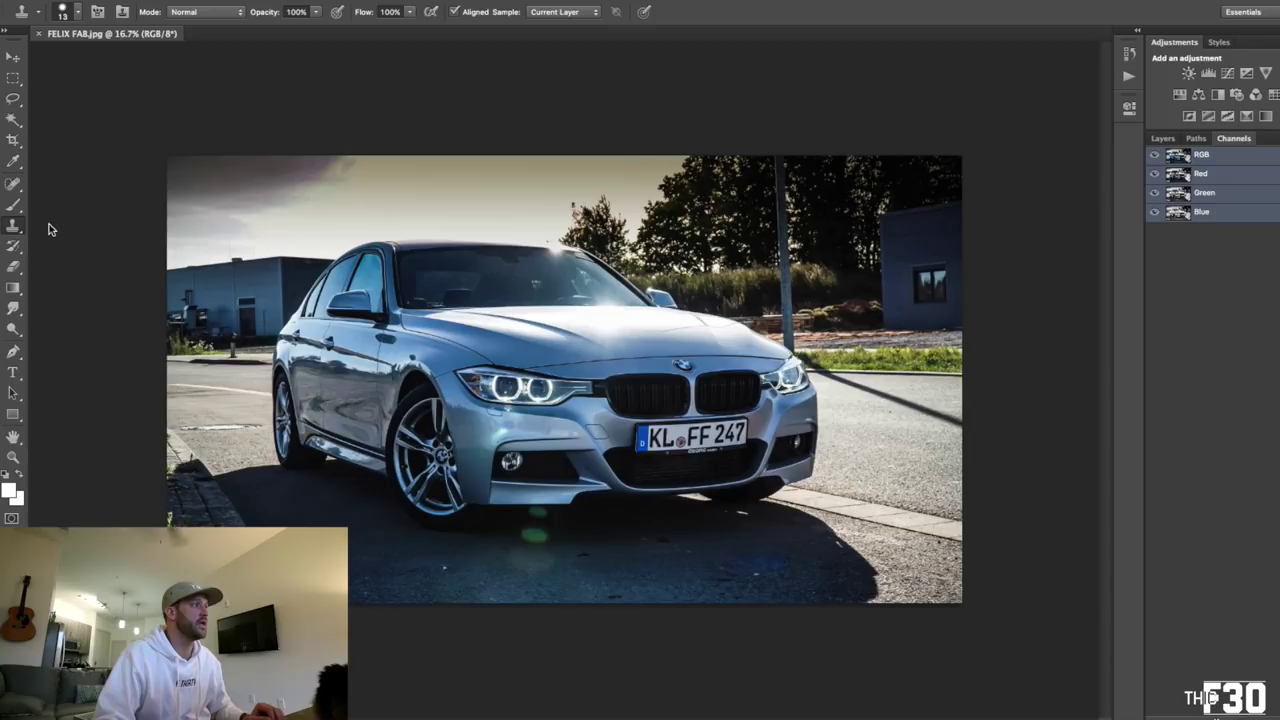
pyautogui.rightClick(13, 225)
pyautogui.click(100, 218)
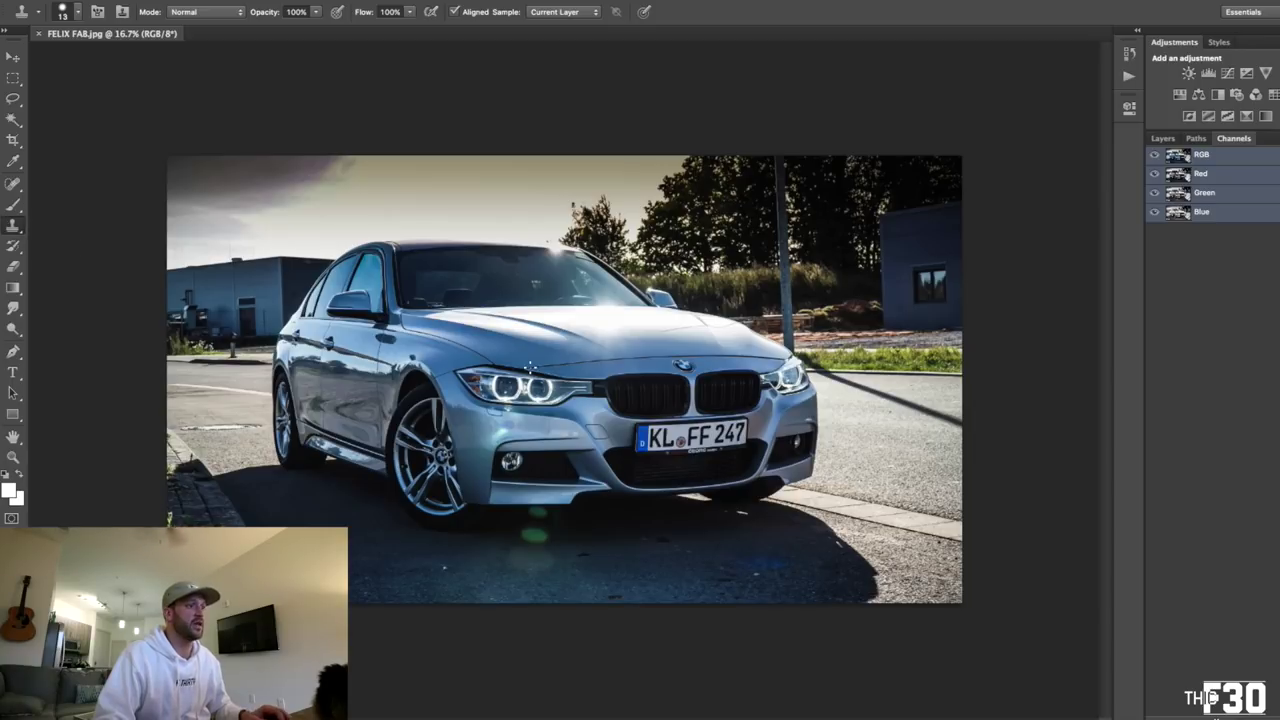
pyautogui.scroll(3, 533, 373)
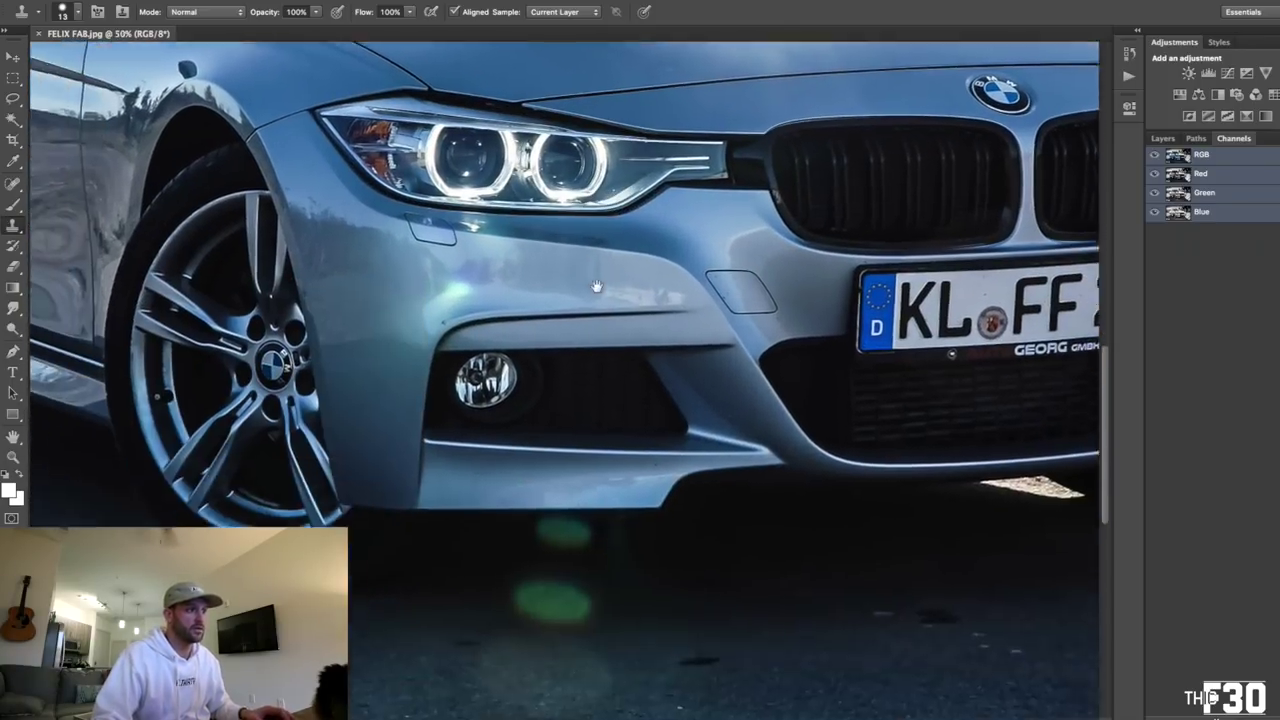
pyautogui.moveTo(596, 287); pyautogui.dragTo(631, 202)
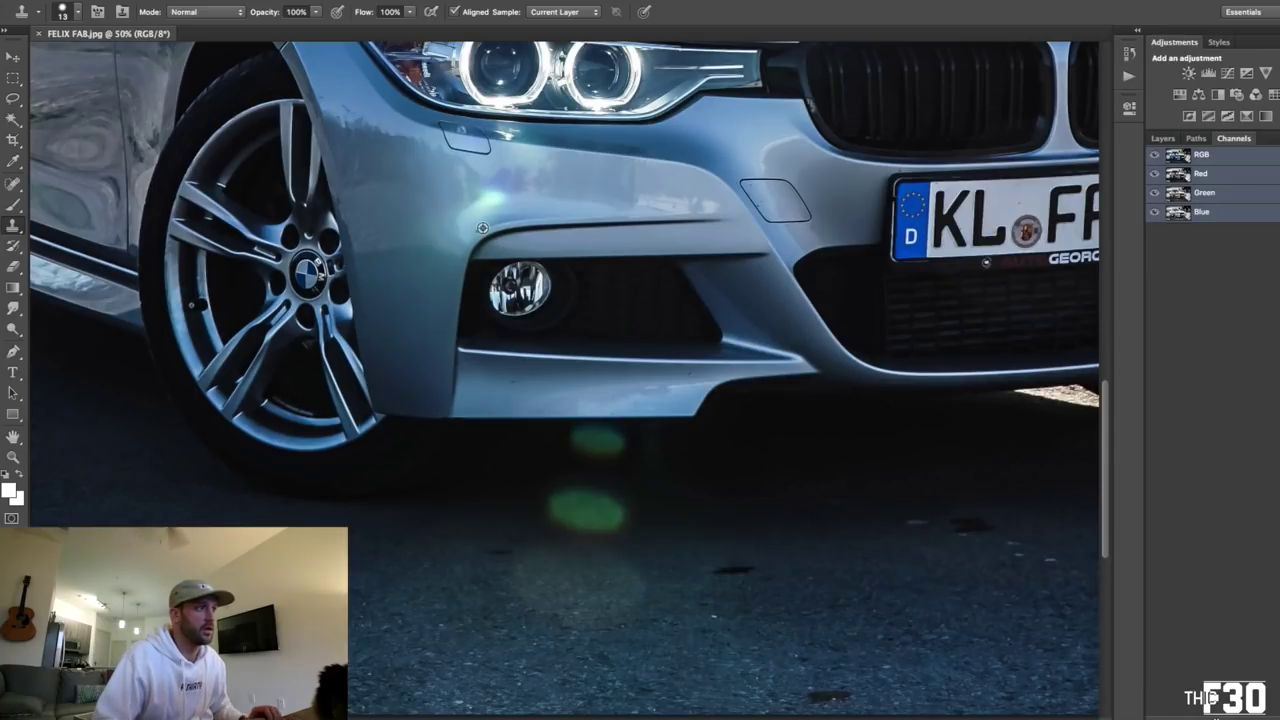
pyautogui.hotkey('ctrl', 'alt', 'z')
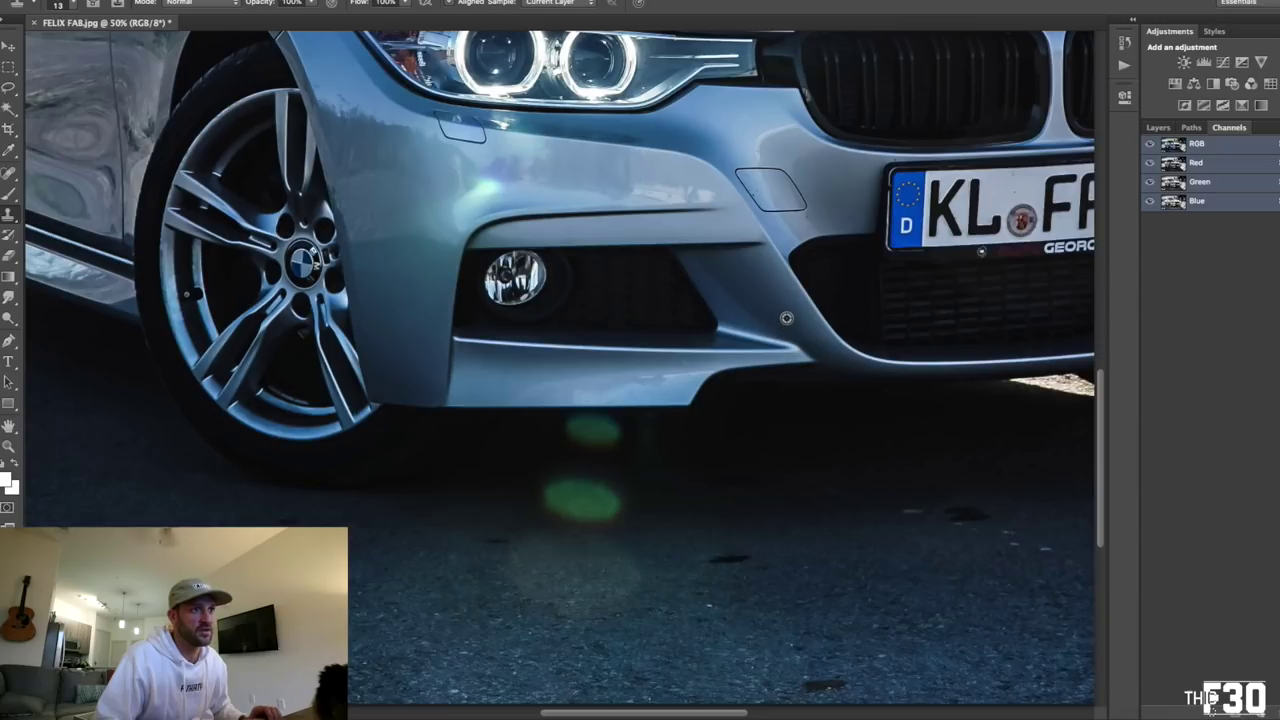
# Examine the front bumper and the shadowed asphalt beneath it for lens flares that need retouching
pyautogui.hscroll(3, 831, 391)
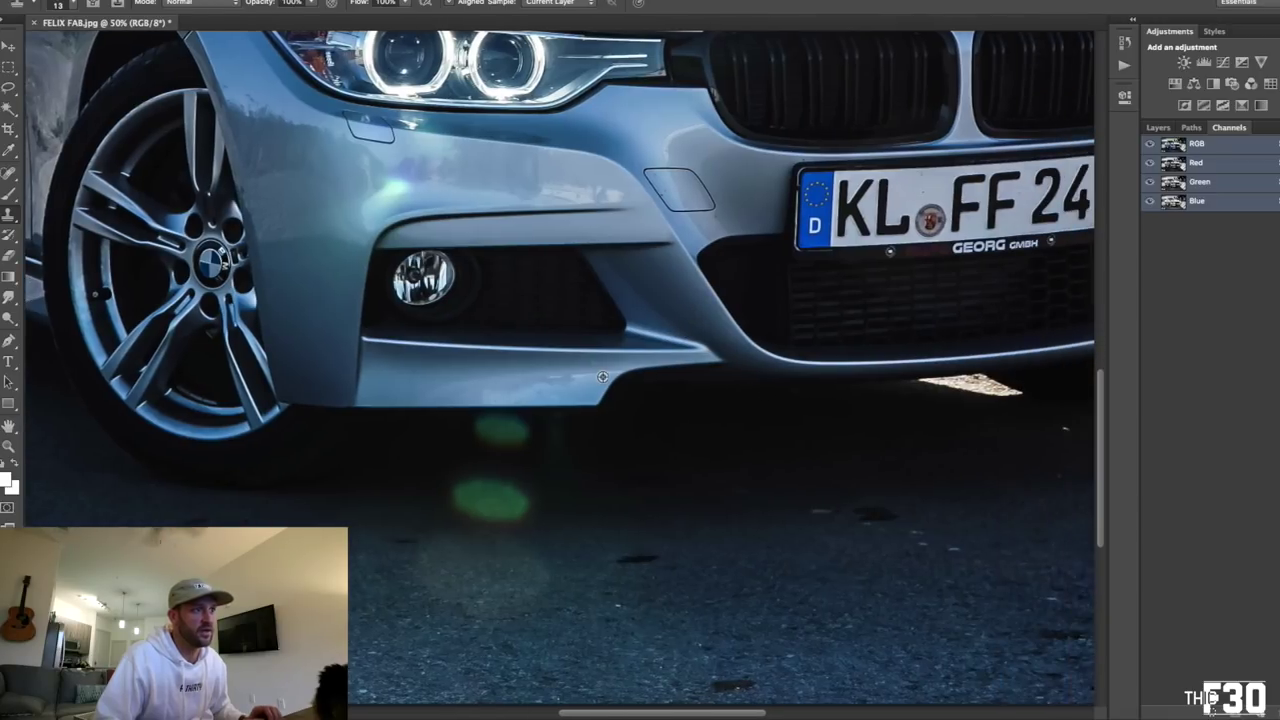
pyautogui.hscroll(15, 721, 426)
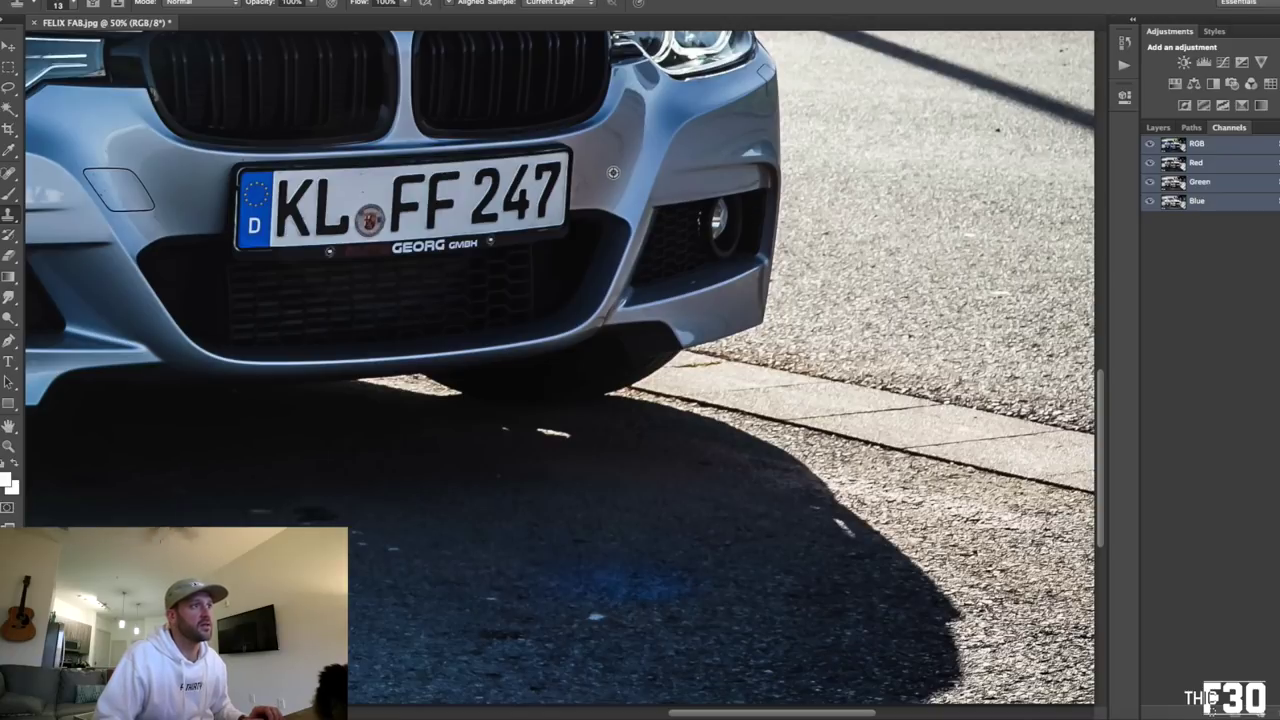
pyautogui.hscroll(-5, 615, 199)
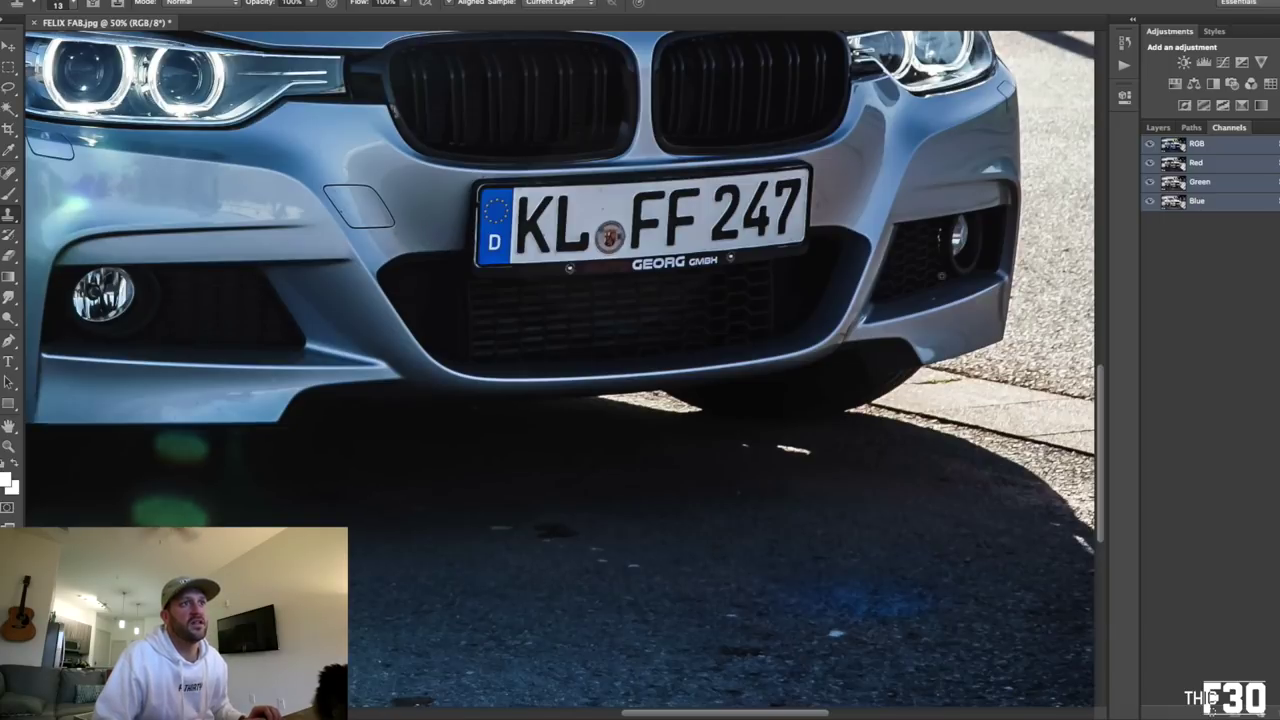
pyautogui.hscroll(-10, 902, 323)
pyautogui.hscroll(9, 902, 323)
pyautogui.scroll(-2, 902, 323)
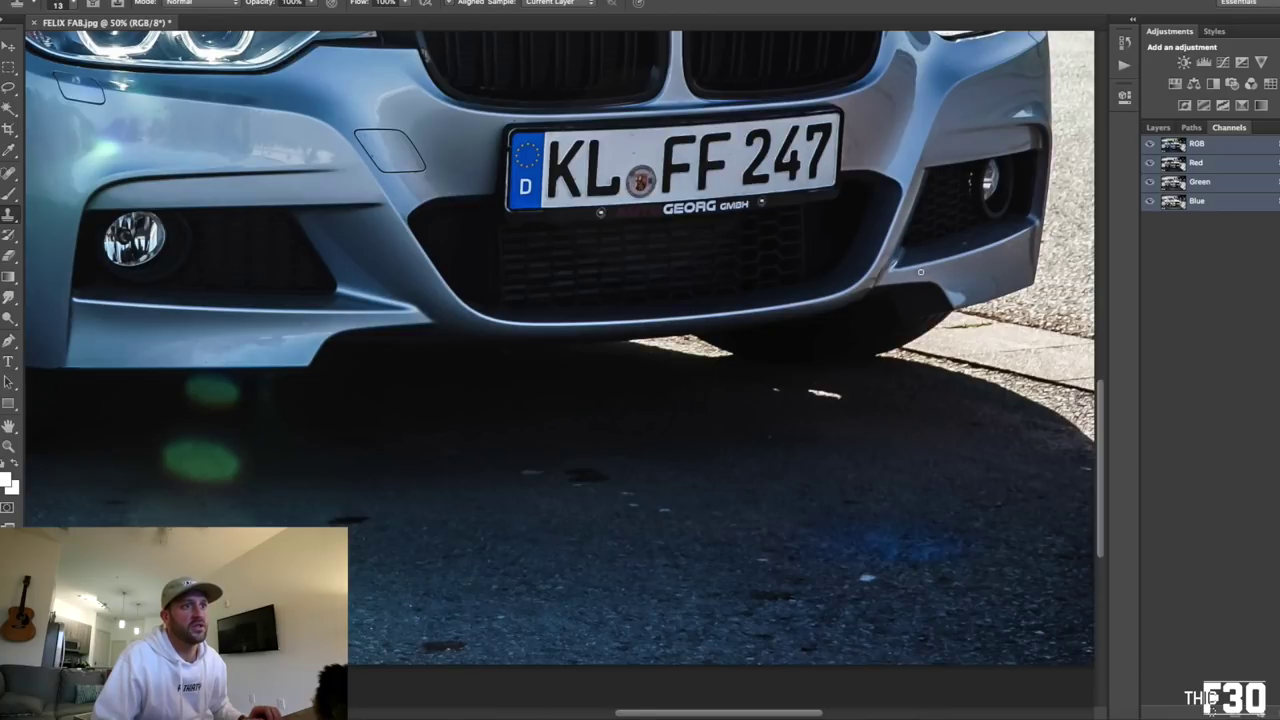
pyautogui.hscroll(-10, 916, 270)
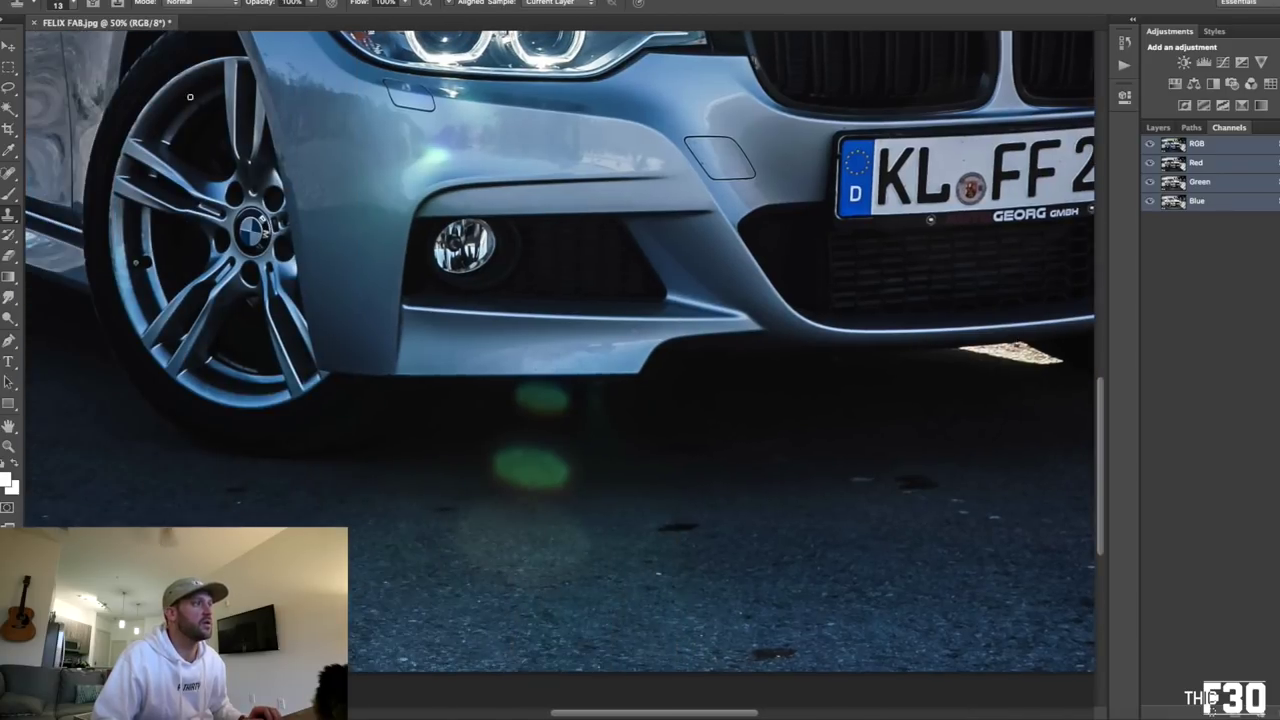
# Try the Smudge tool with an 18 px brush at 0% hardness on the bumper flare above the fog light
pyautogui.click(10, 298)
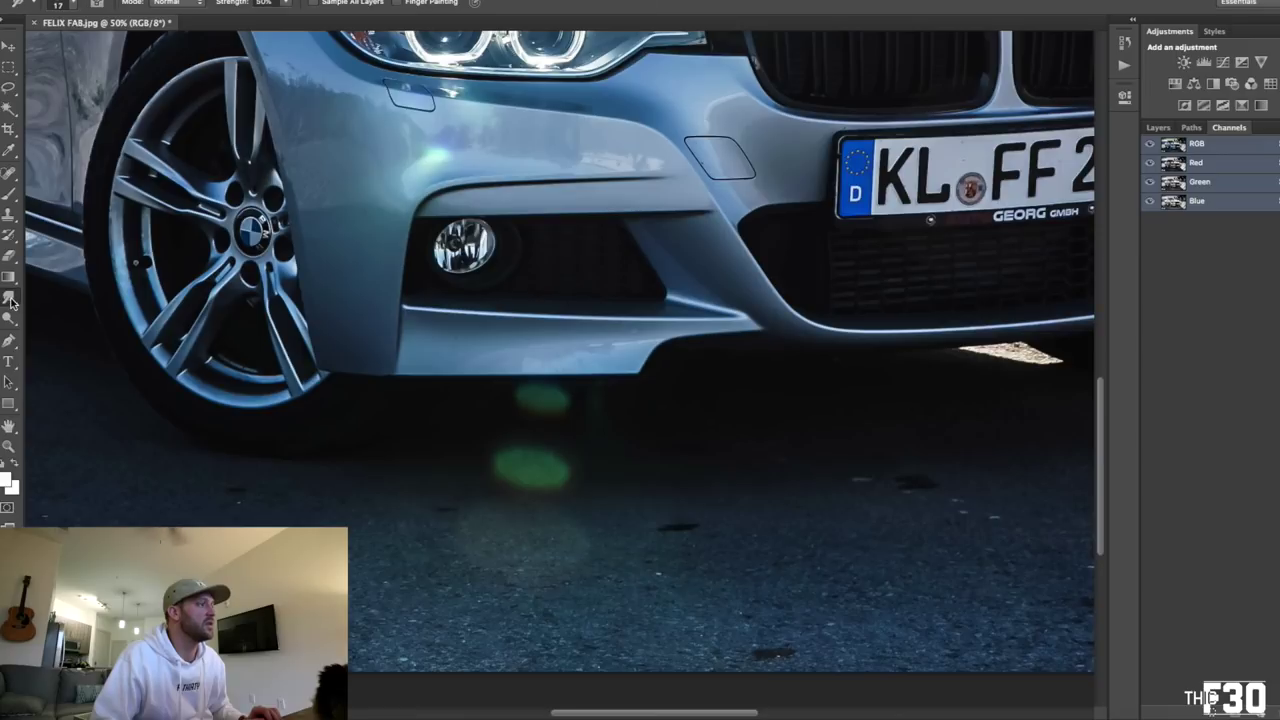
pyautogui.click(74, 5)
pyautogui.moveTo(45, 44); pyautogui.dragTo(49, 47)
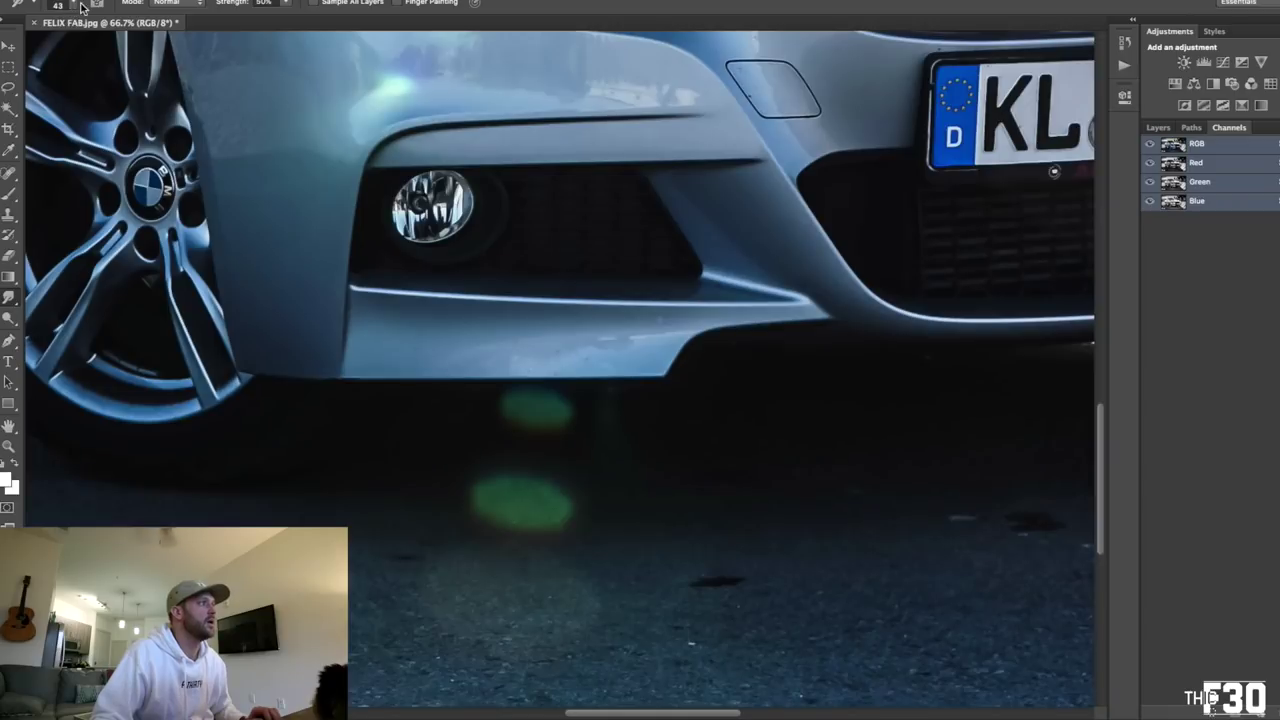
pyautogui.moveTo(44, 52); pyautogui.dragTo(33, 49)
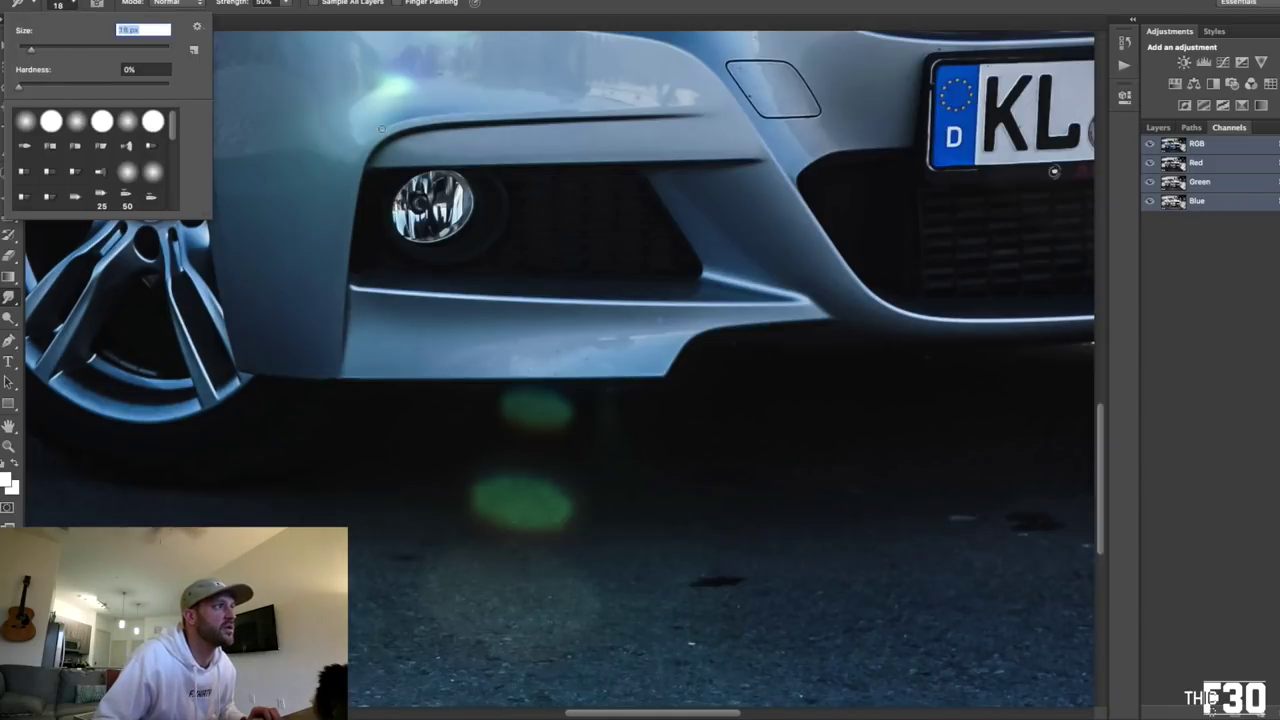
pyautogui.press('Return')
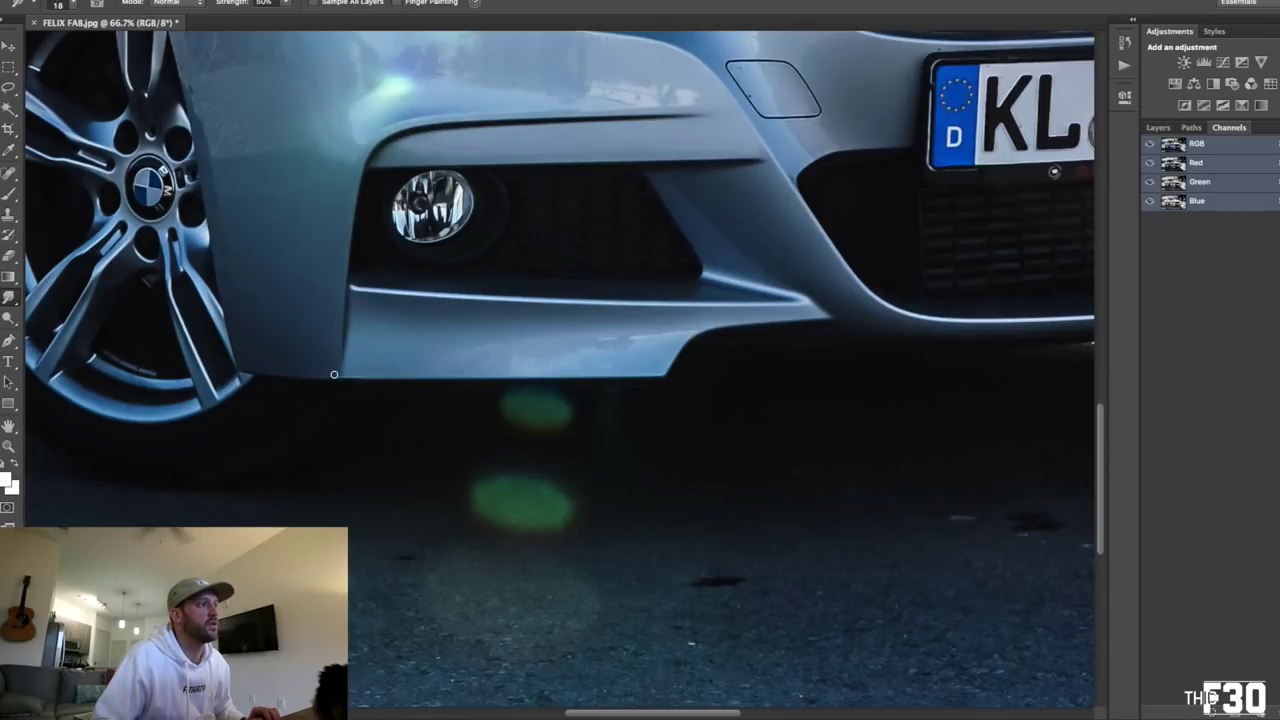
pyautogui.scroll(2, 354, 318)
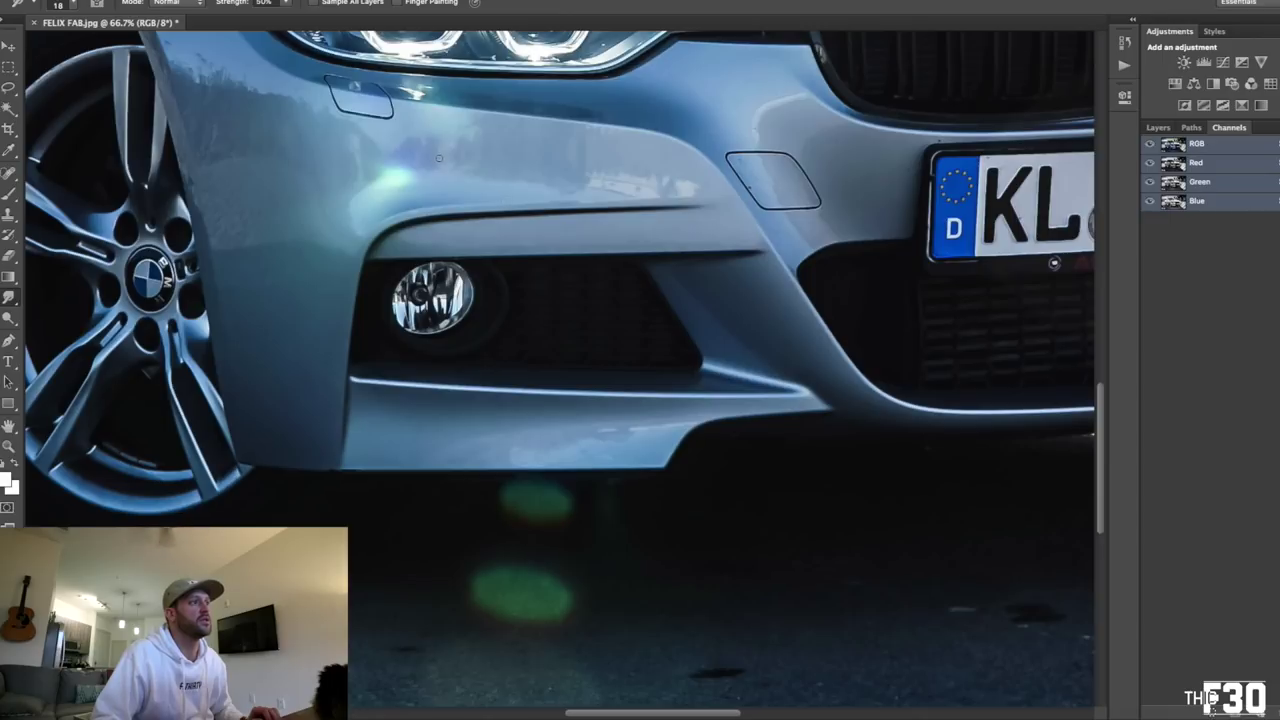
pyautogui.hscroll(2, 707, 231)
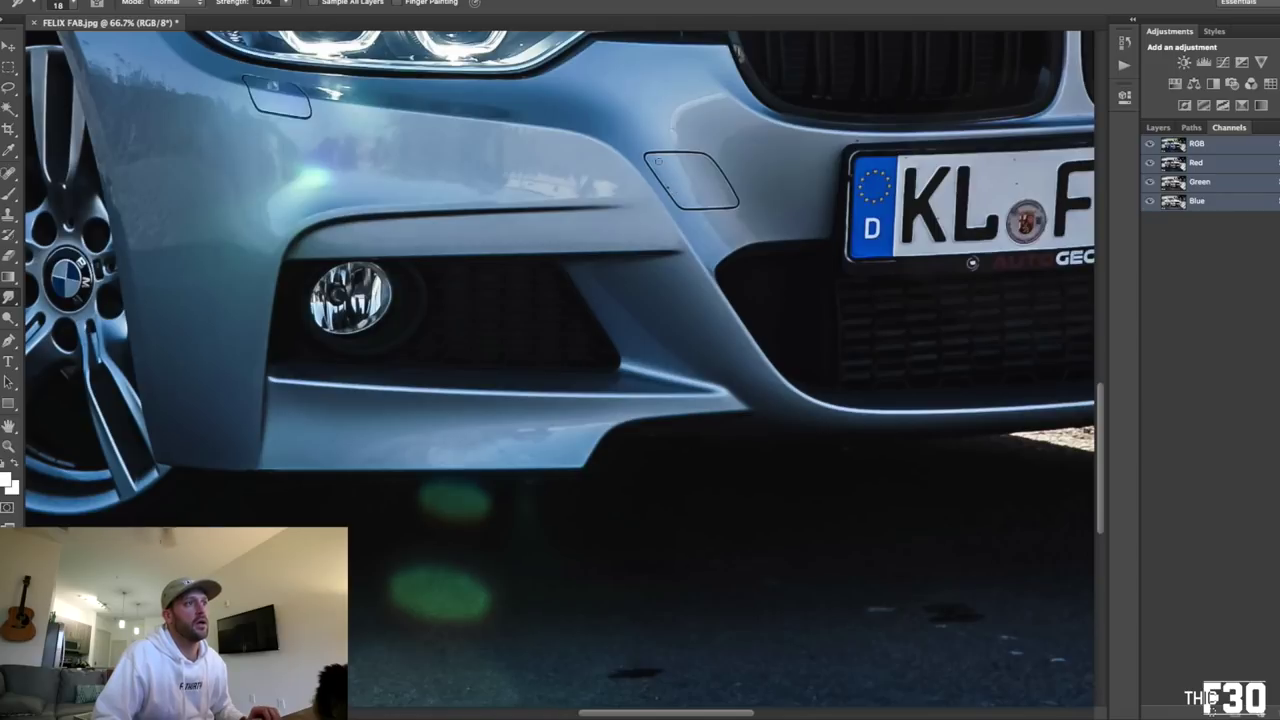
pyautogui.hscroll(7, 672, 157)
pyautogui.scroll(2, 672, 157)
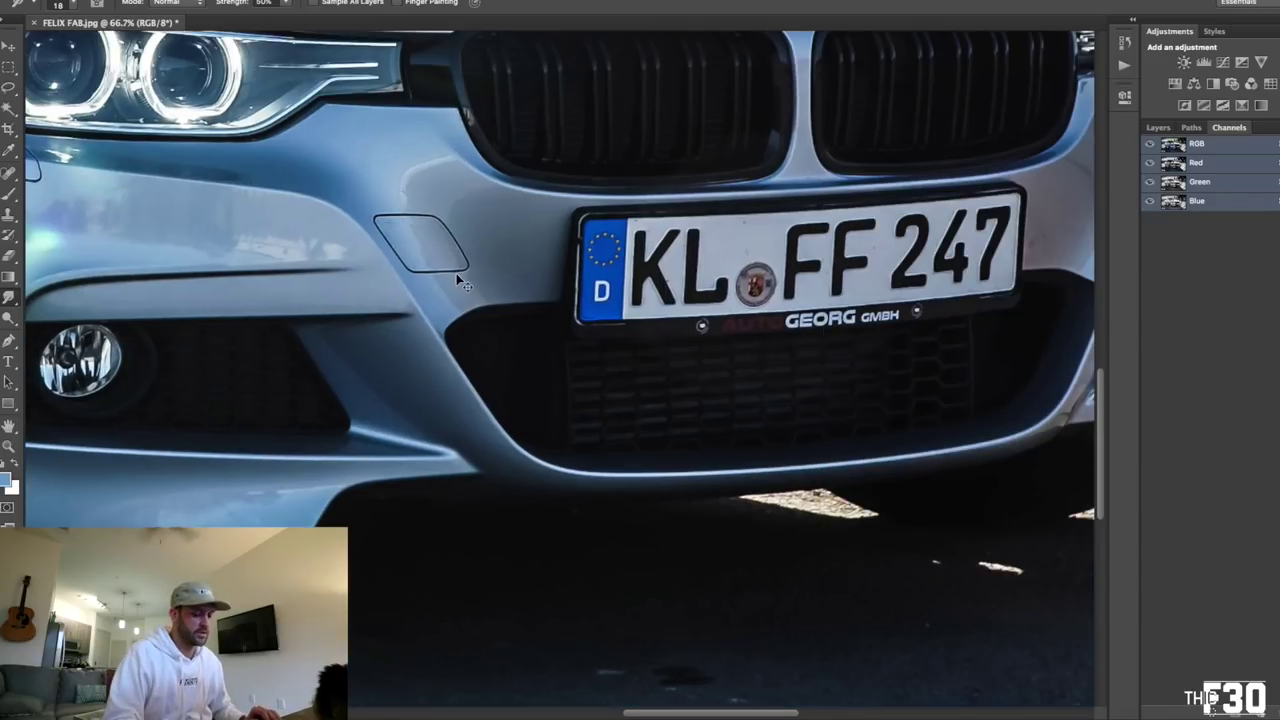
pyautogui.hotkey('ctrl', '-')
pyautogui.hotkey('ctrl', '-')
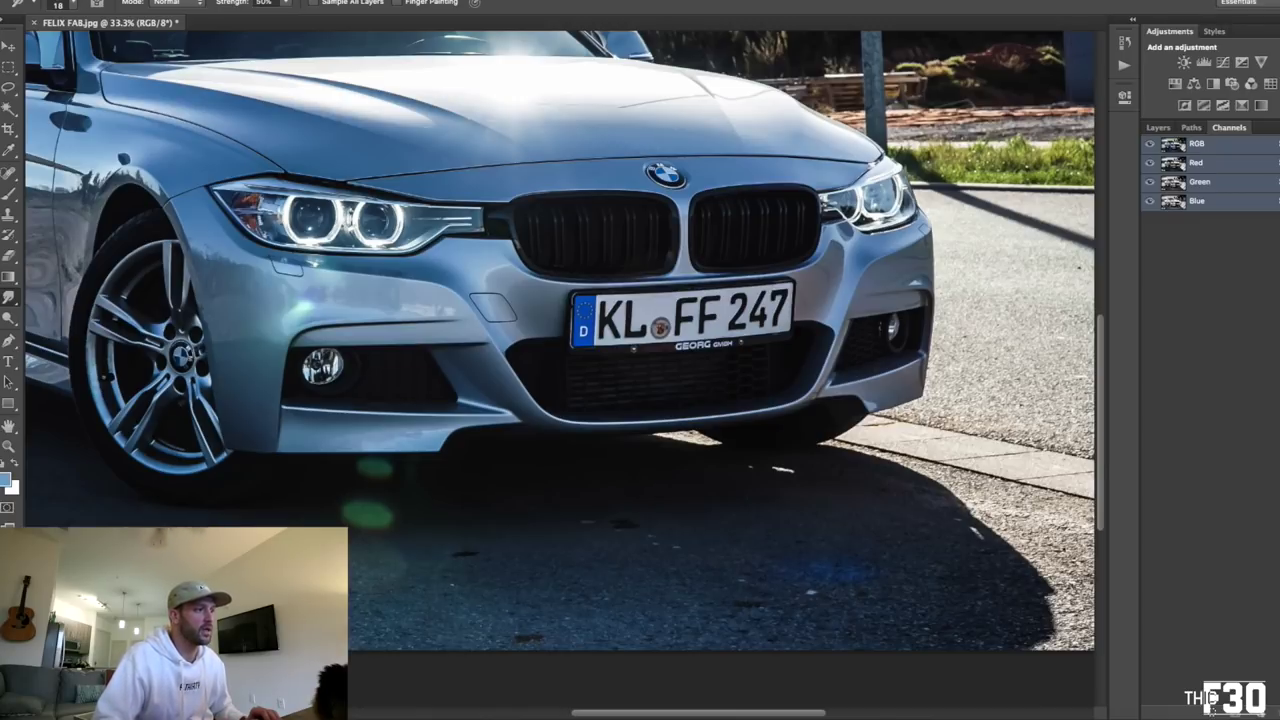
# Clone clean dark asphalt over the green lens flares below the front bumper with a 99 px Clone Stamp at 78% hardness
pyautogui.hotkey('ctrl', '+')
pyautogui.hotkey('ctrl', '+')
pyautogui.hscroll(-3, 560, 370)
pyautogui.scroll(-3, 375, 498)
pyautogui.scroll(-3, 408, 457)
pyautogui.press('s')
pyautogui.click(68, 5)
pyautogui.moveTo(65, 50); pyautogui.dragTo(92, 49)
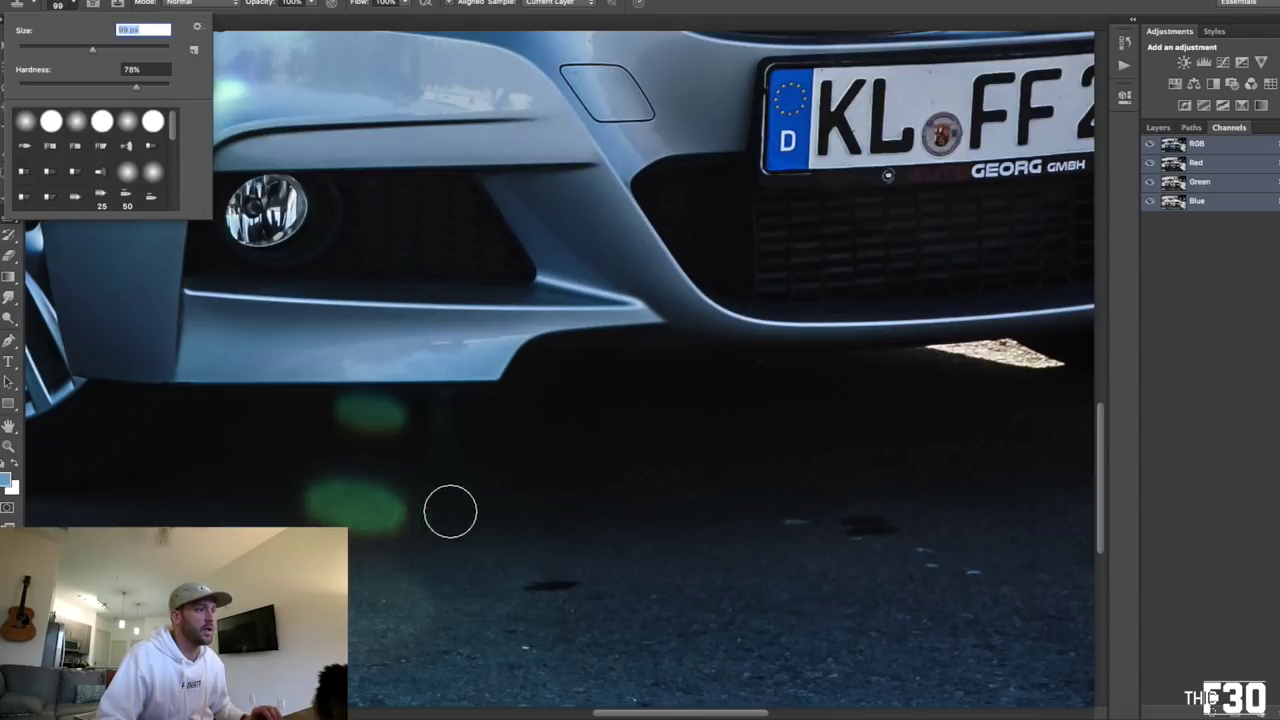
pyautogui.press('Return')
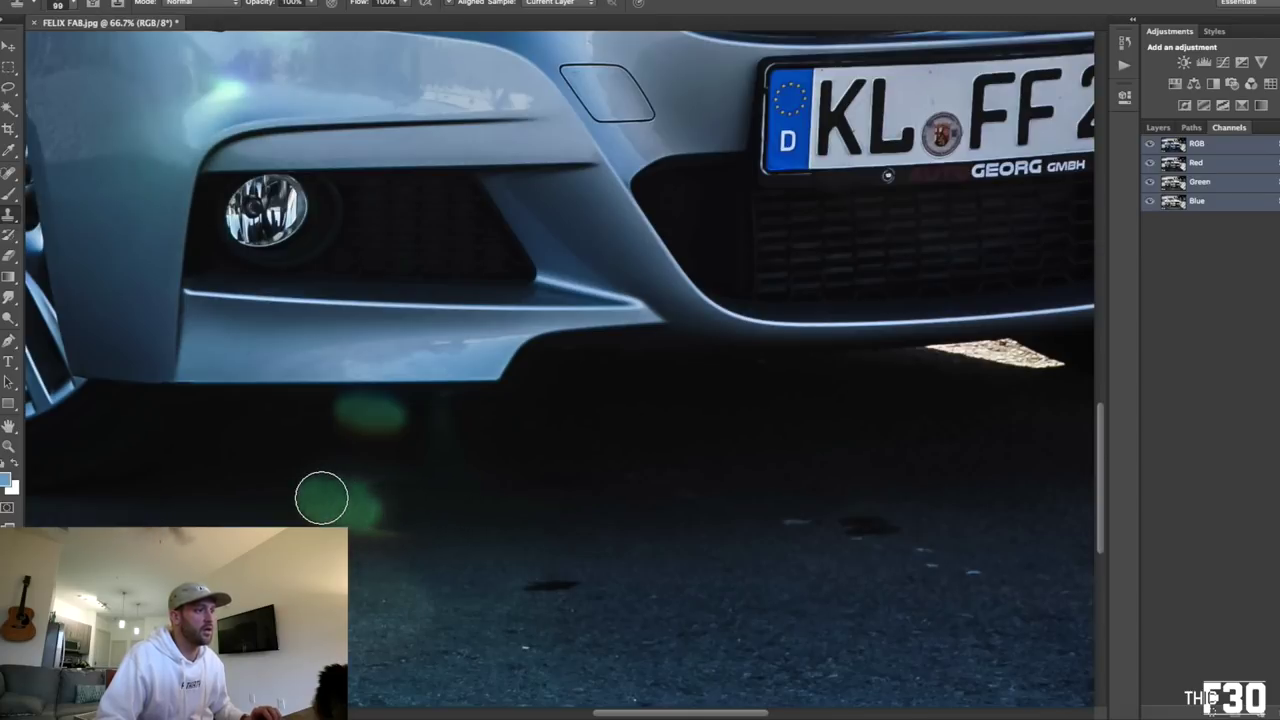
pyautogui.keyDown('alt'); pyautogui.click(276, 493); pyautogui.keyUp('alt')
pyautogui.moveTo(280, 494)
pyautogui.mouseDown()
pyautogui.moveTo(379, 503)
pyautogui.moveTo(411, 490)
pyautogui.moveTo(332, 482)
pyautogui.moveTo(431, 517)
pyautogui.mouseUp()
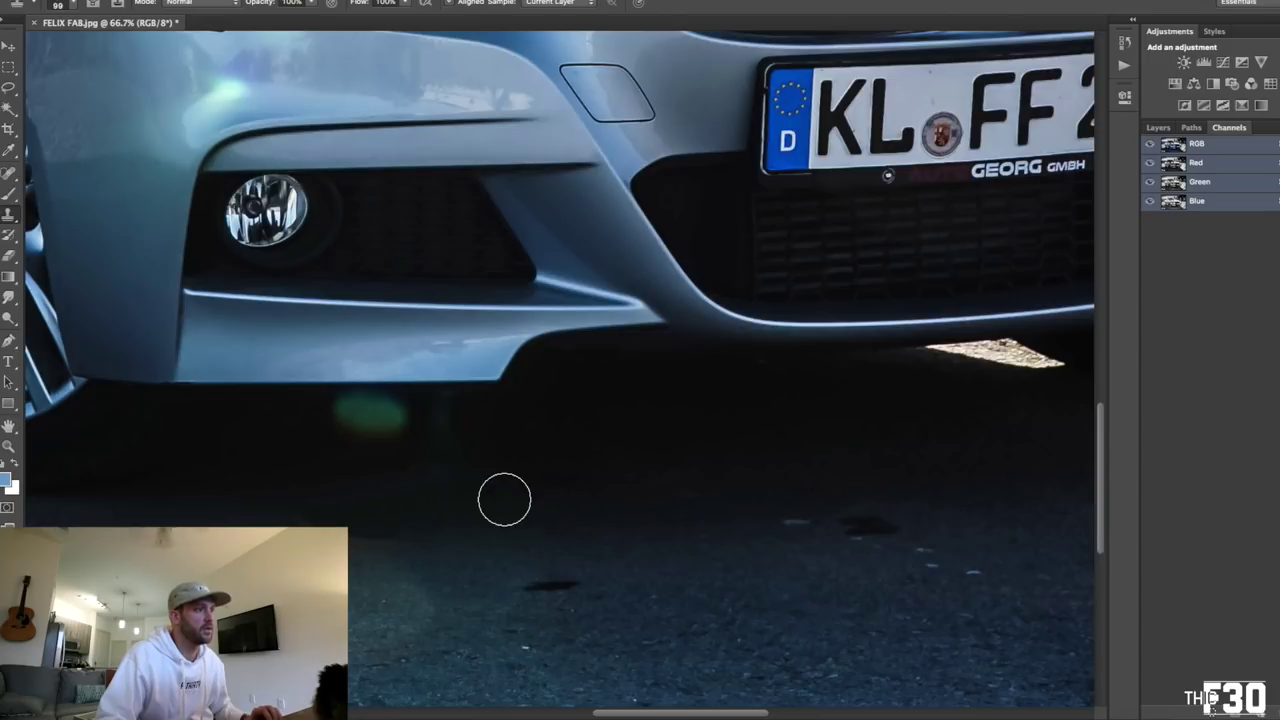
# Set the Smudge tool to a 98 px brush for blending the cloned asphalt below the bumper, and reduce its strength to 12%
pyautogui.scroll(-3, 503, 500)
pyautogui.press('r')
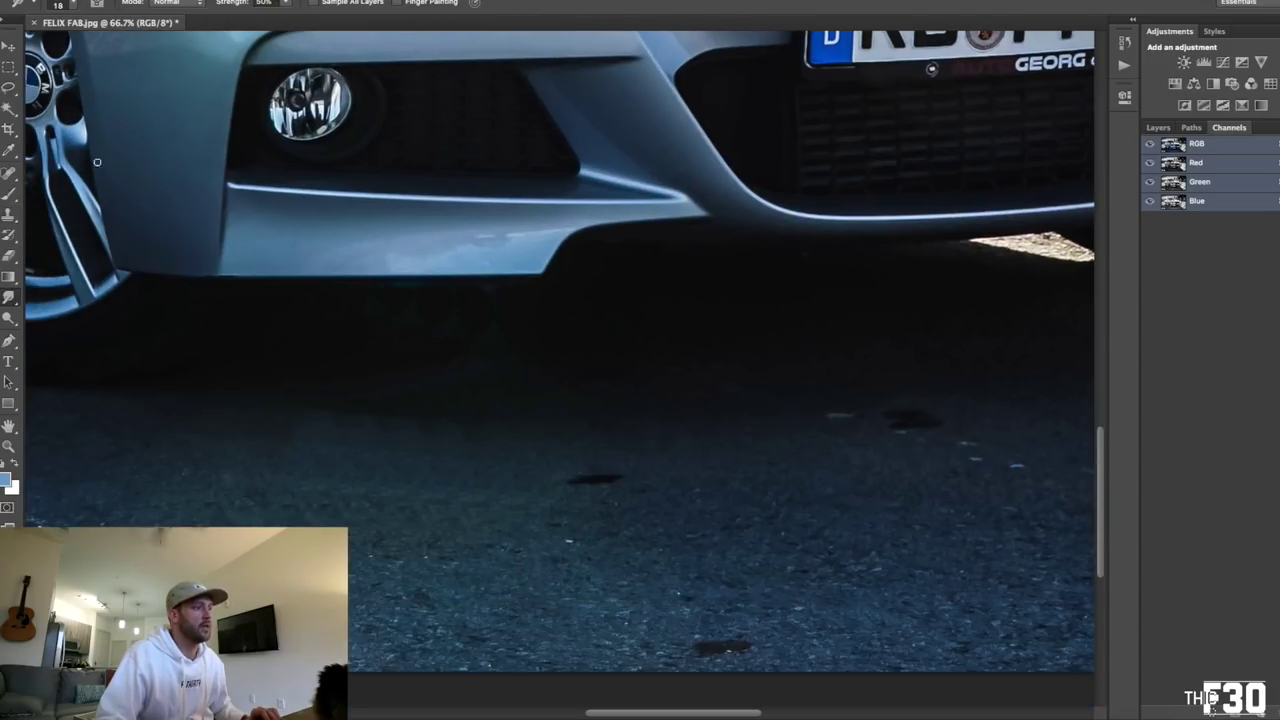
pyautogui.click(74, 5)
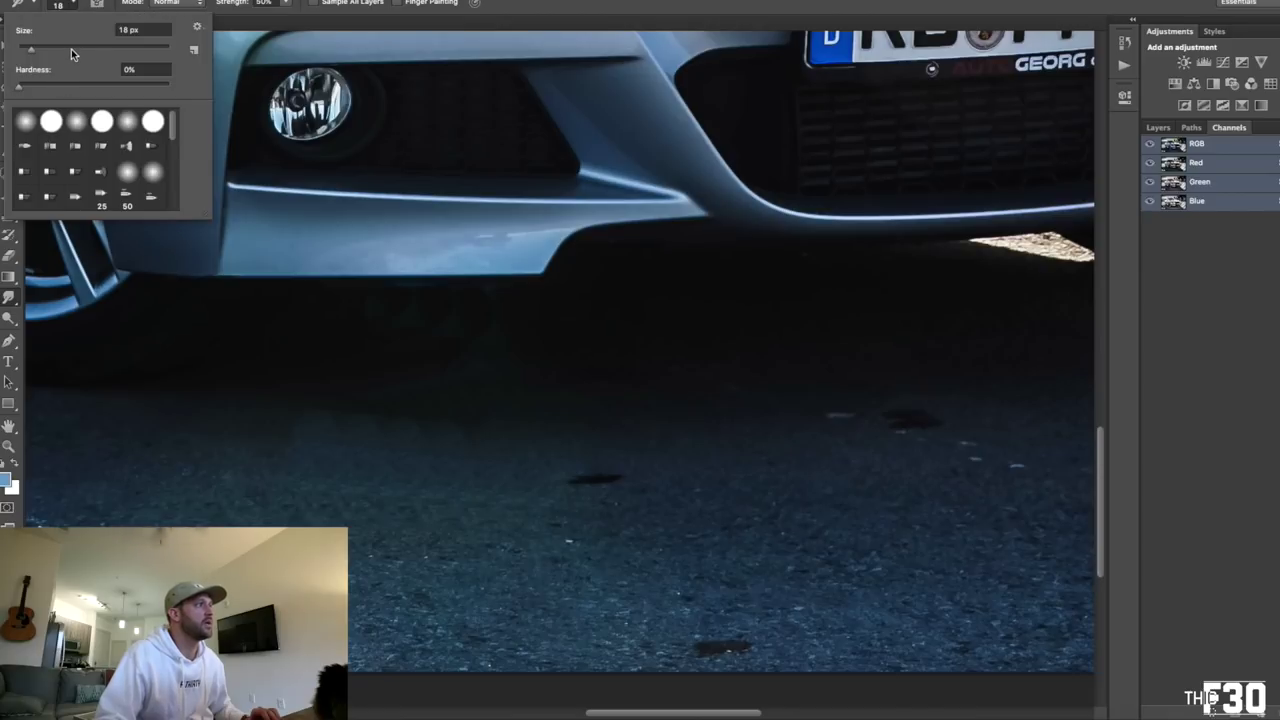
pyautogui.moveTo(71, 49); pyautogui.dragTo(92, 49)
pyautogui.click(489, 417)
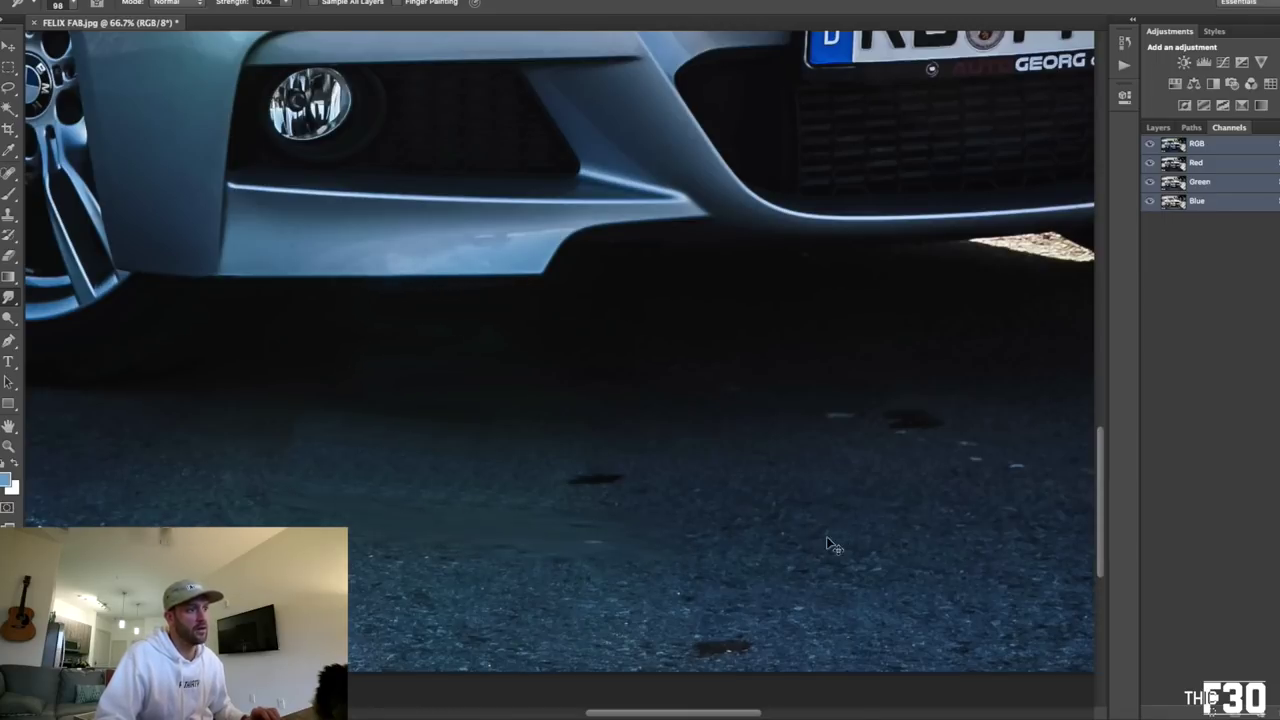
pyautogui.click(285, 3)
pyautogui.moveTo(284, 18); pyautogui.dragTo(259, 21)
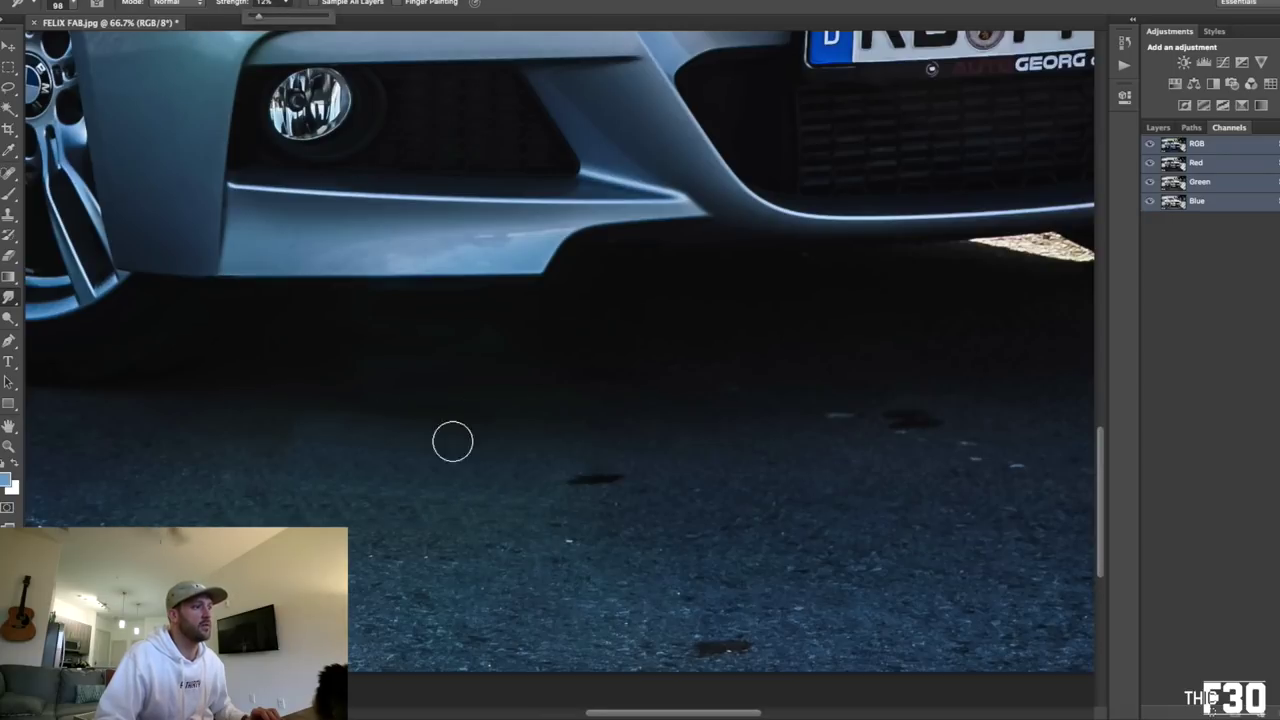
# Check the retouched asphalt and bumper in the context of the whole street photo
pyautogui.scroll(-5, 766, 531)
pyautogui.scroll(2, 834, 569)
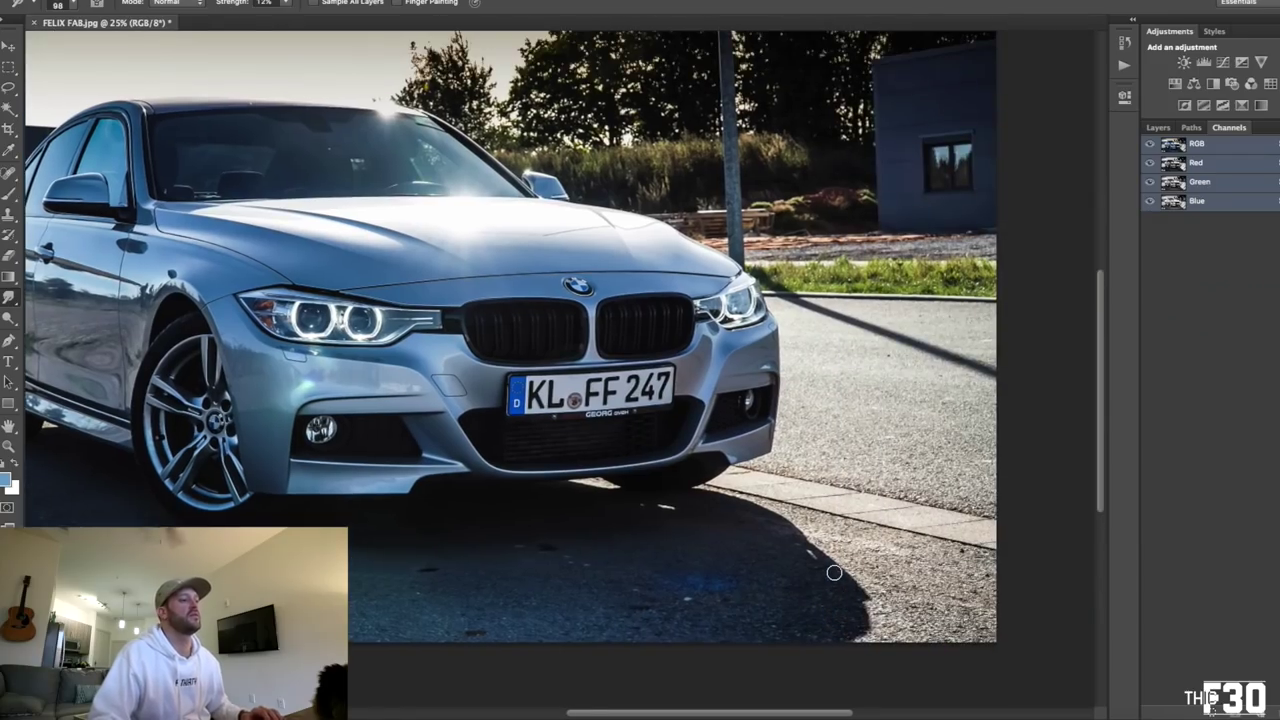
pyautogui.scroll(-2, 834, 572)
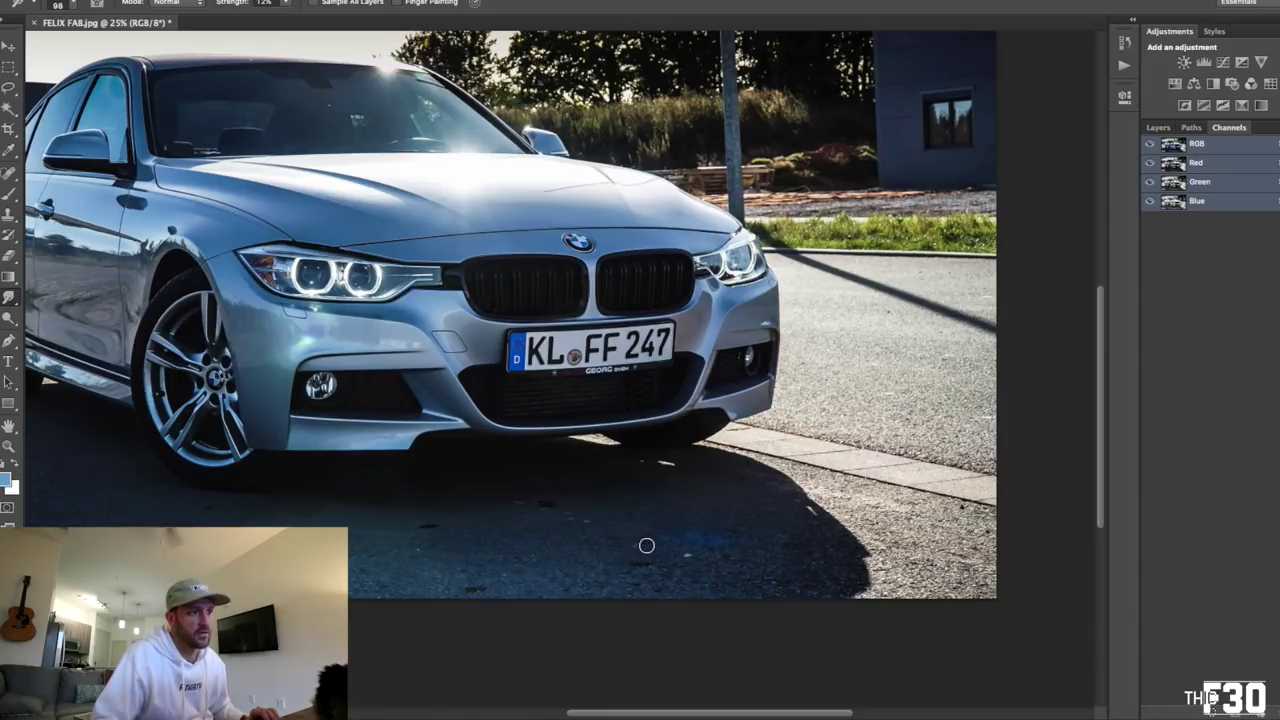
pyautogui.press('super+minus')
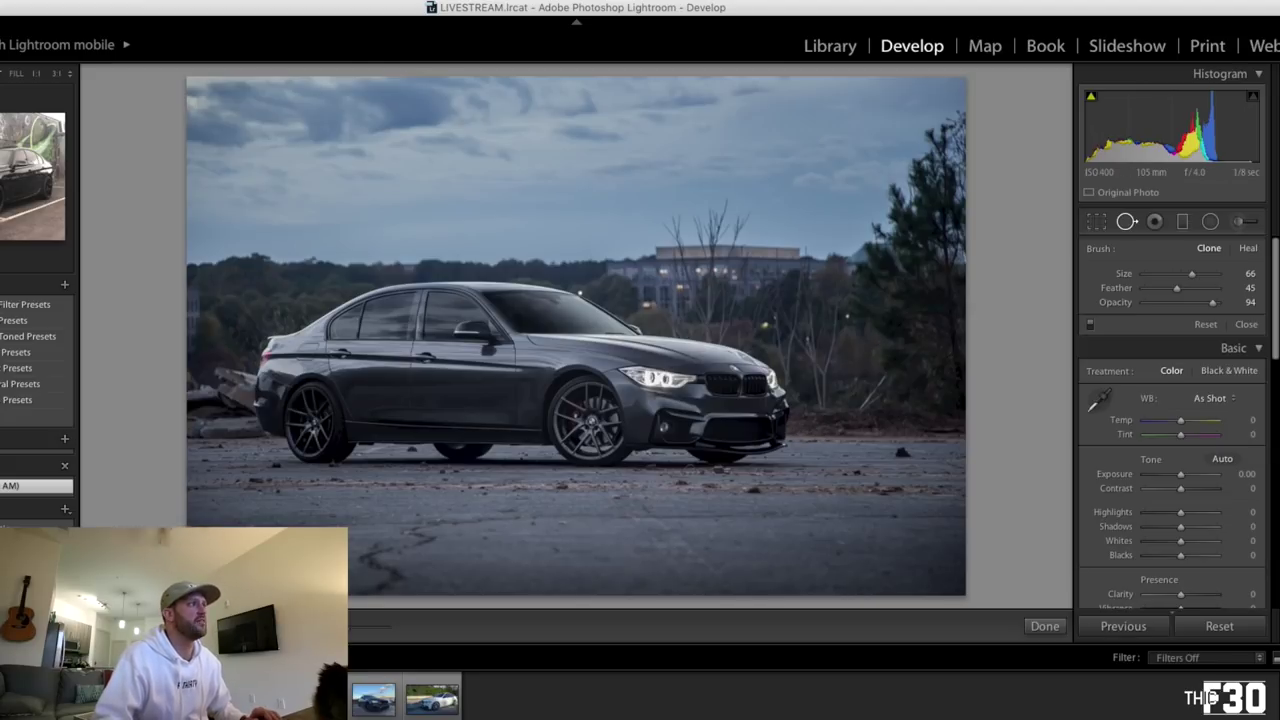
# In Lightroom, crop the dark grey sedan photo with a custom aspect, trimming the large tree off its right side
pyautogui.click(188, 2)
pyautogui.click(190, 8)
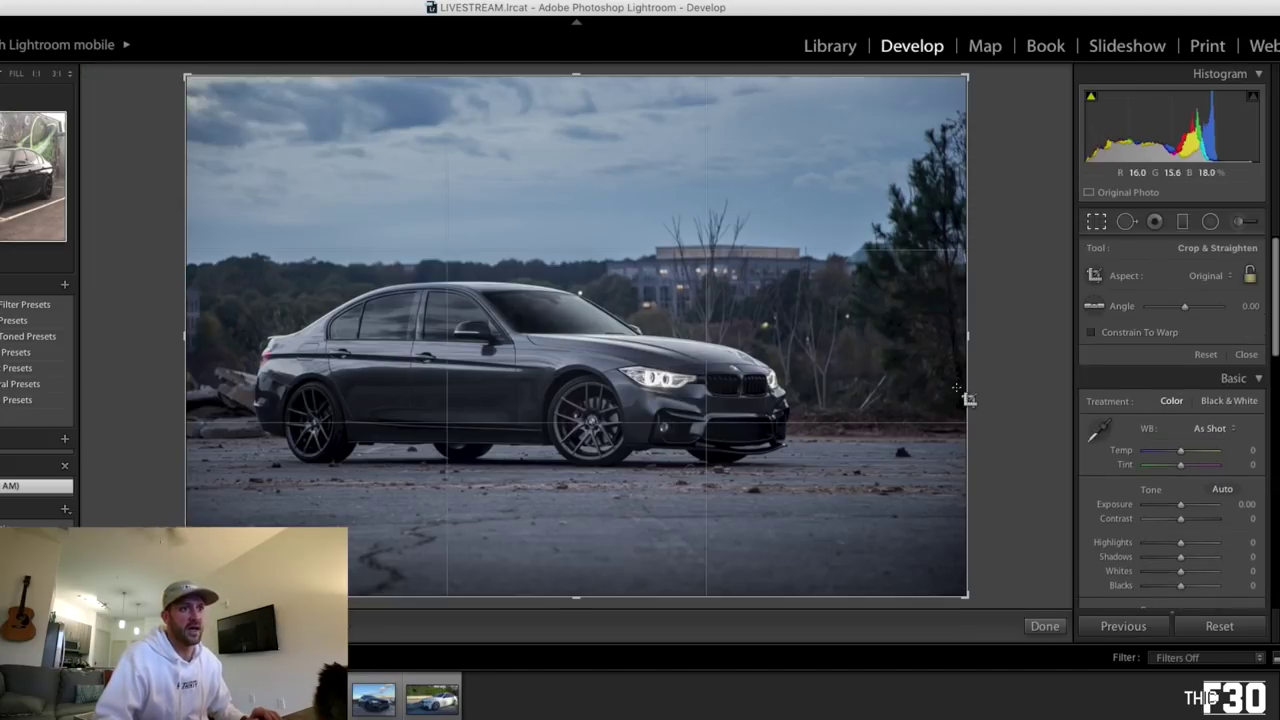
pyautogui.moveTo(966, 340); pyautogui.dragTo(917, 340)
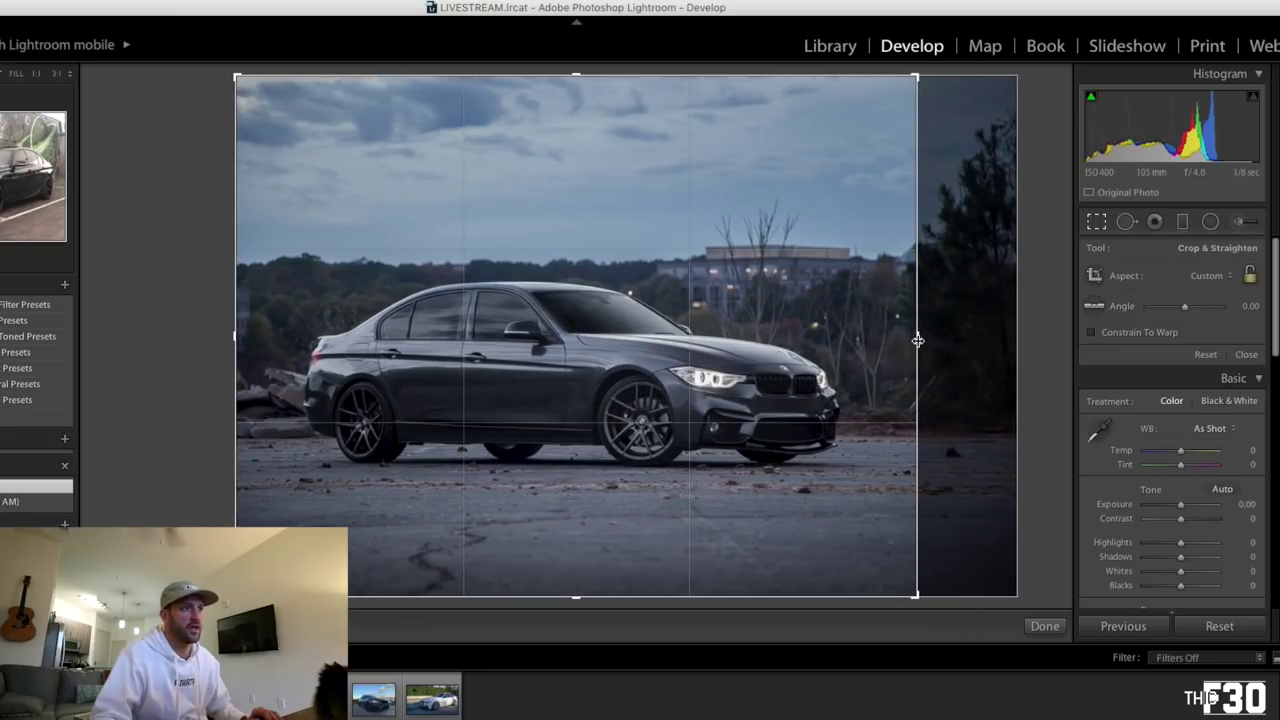
pyautogui.press('Return')
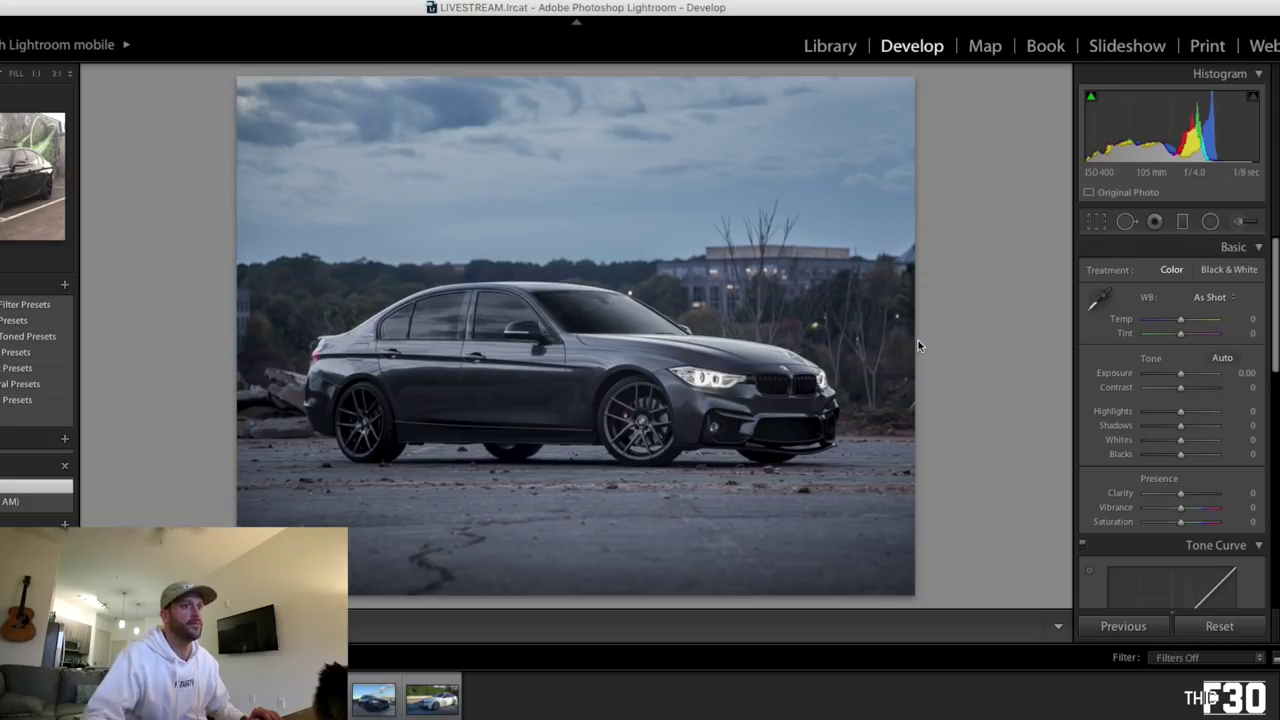
# Set the sedan photo's Exposure to +0.15, Contrast +32, Shadows +25, Blacks +27, Clarity +63 and Vibrance +35
pyautogui.moveTo(1184, 392); pyautogui.dragTo(1180, 376)
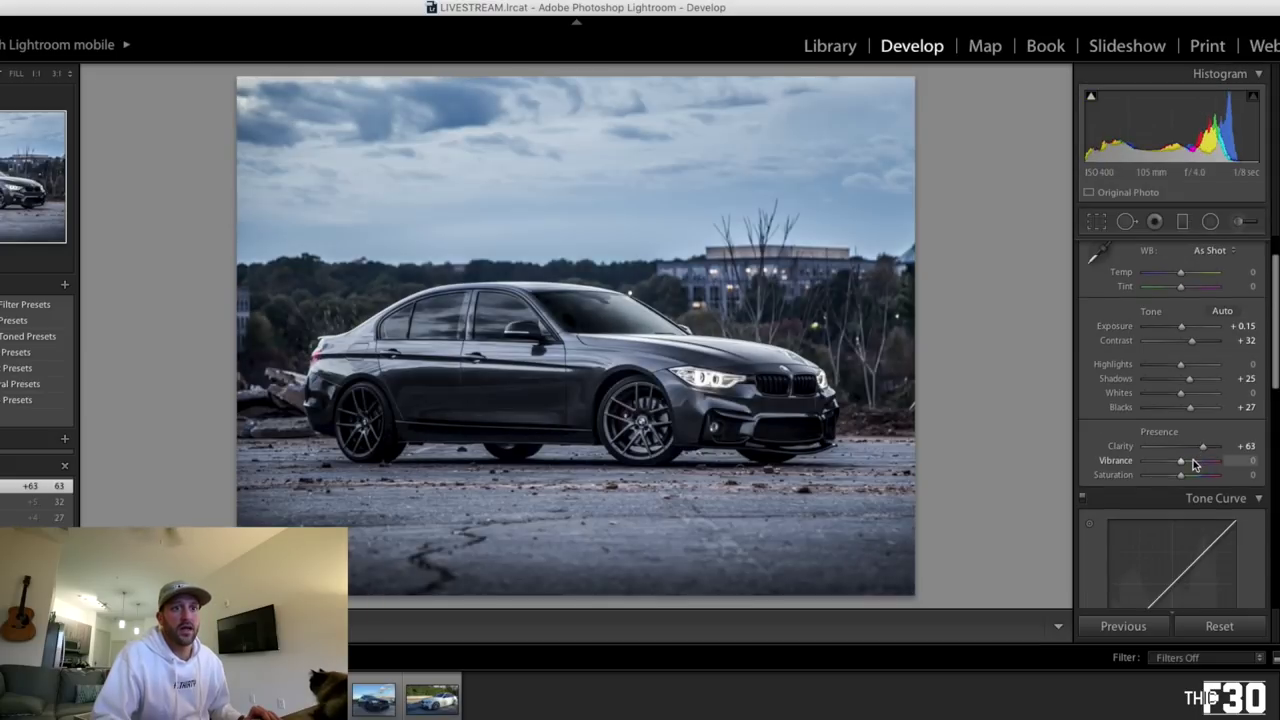
pyautogui.moveTo(1187, 462); pyautogui.dragTo(1193, 460)
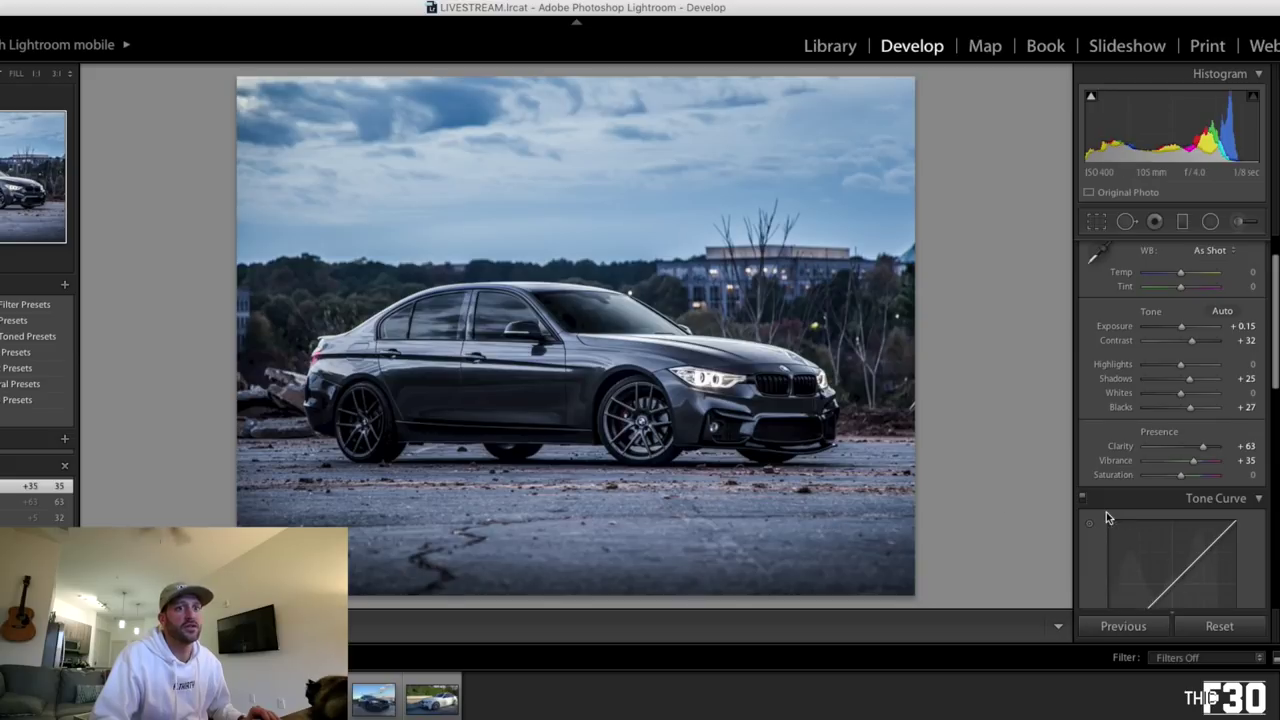
# Shape the sedan photo's tone curve with Highlights +23, Lights -28 and Darks -6
pyautogui.scroll(-6, 1108, 512)
pyautogui.scroll(3, 1177, 468)
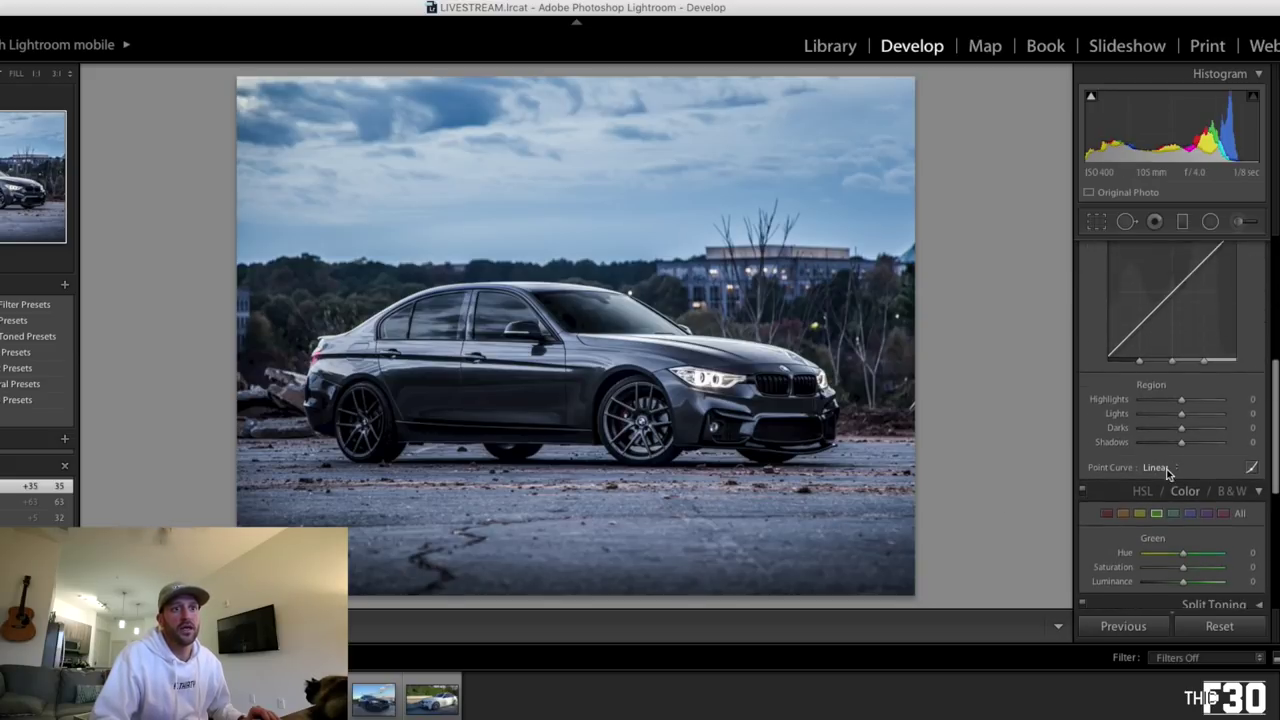
pyautogui.moveTo(1137, 430); pyautogui.dragTo(1149, 424)
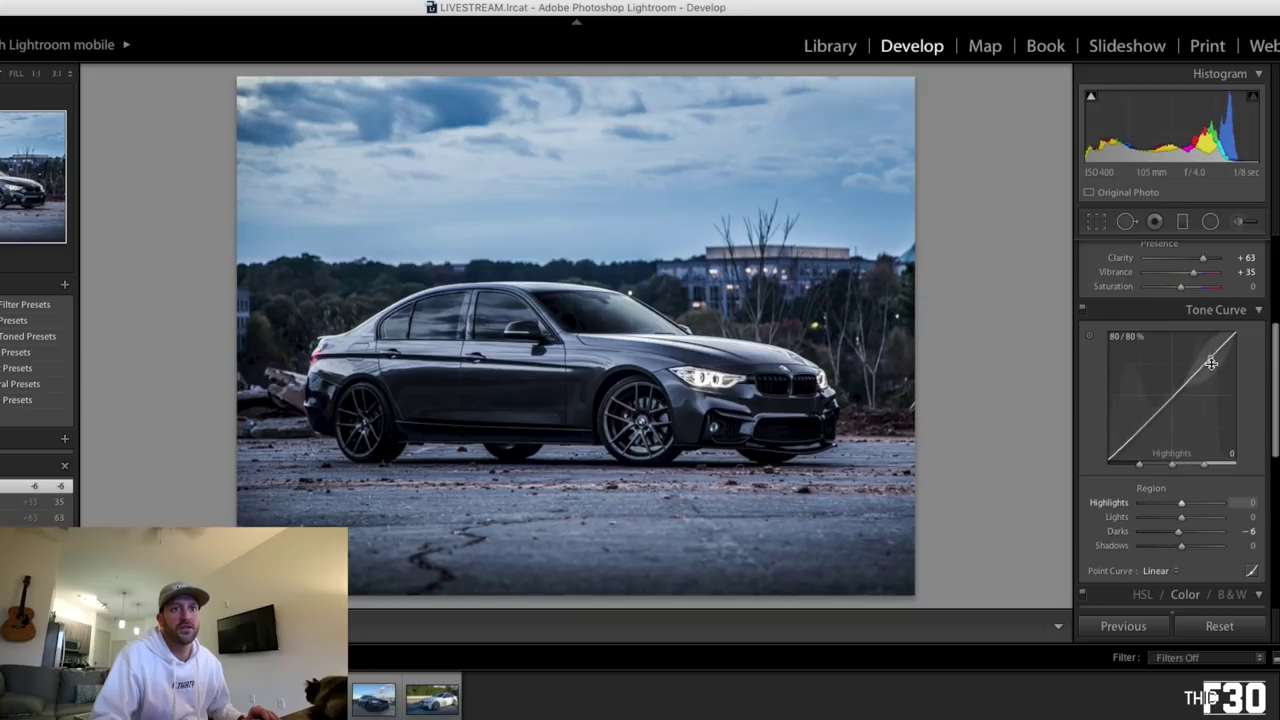
pyautogui.moveTo(1217, 360); pyautogui.dragTo(1214, 345)
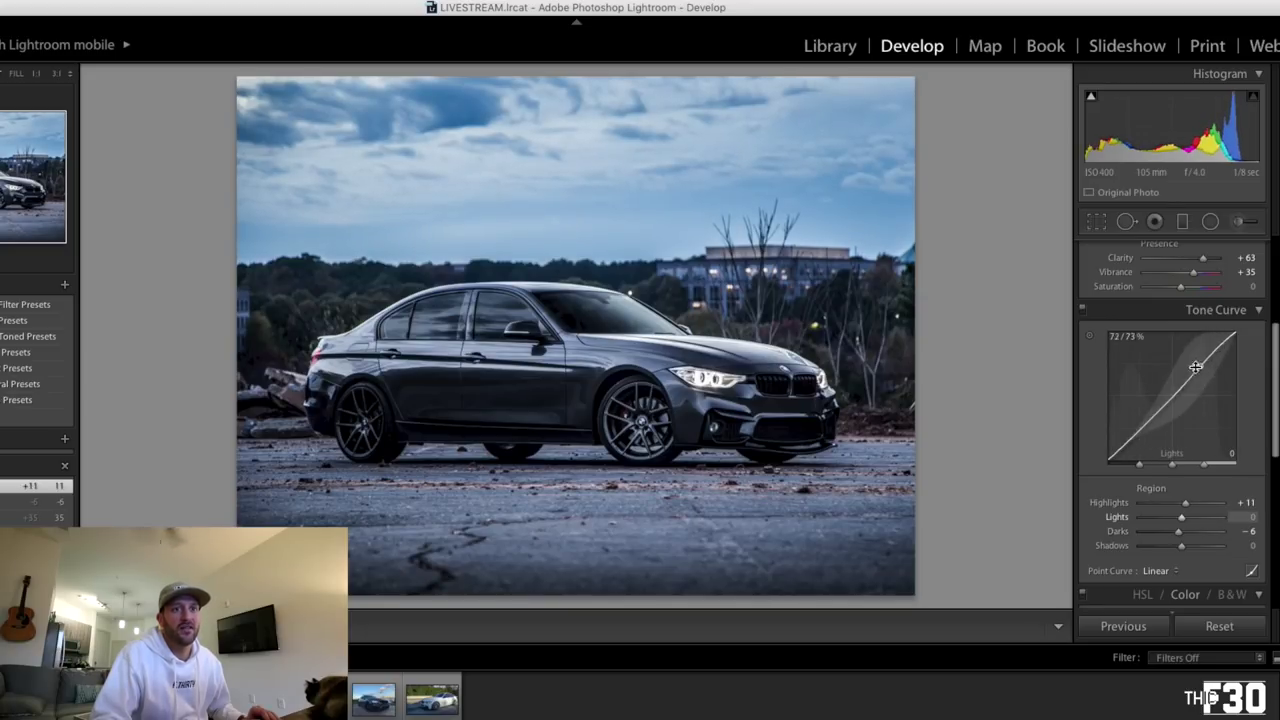
pyautogui.moveTo(1175, 394); pyautogui.dragTo(1174, 400)
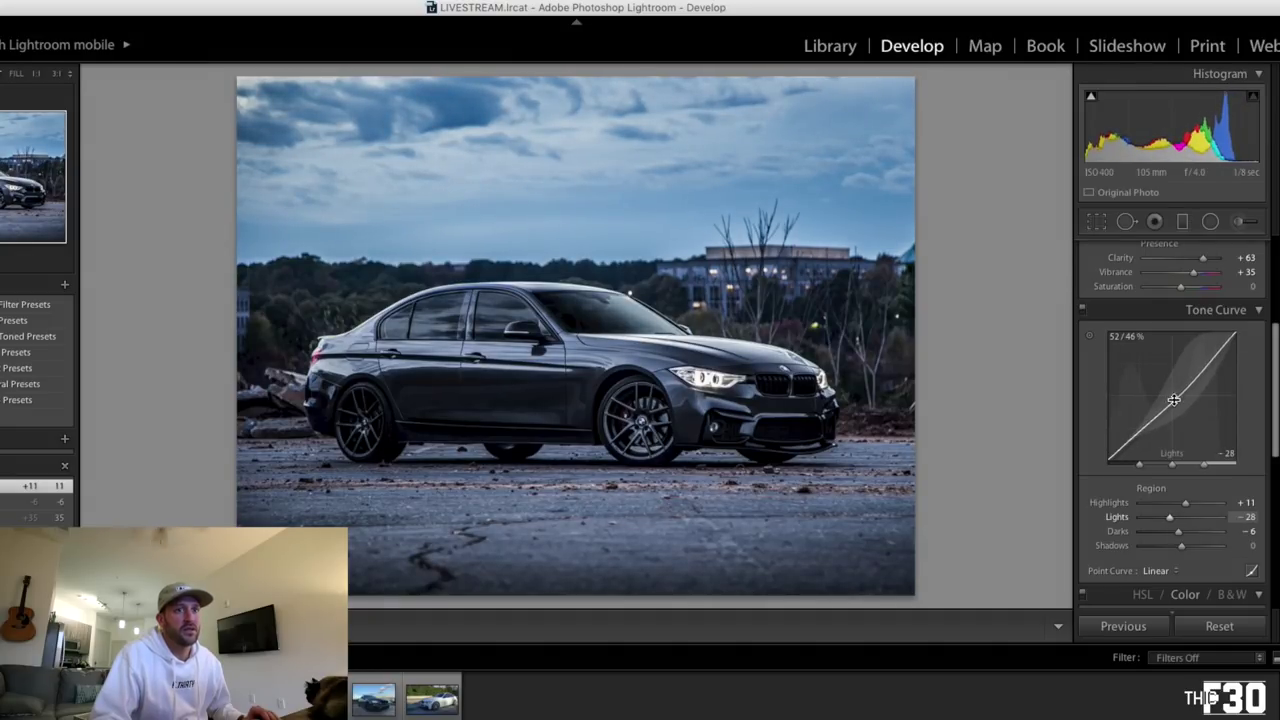
pyautogui.moveTo(1218, 352); pyautogui.dragTo(1218, 347)
# Reduce the saturation of the photo's blue tones to -15
pyautogui.scroll(-5, 1183, 430)
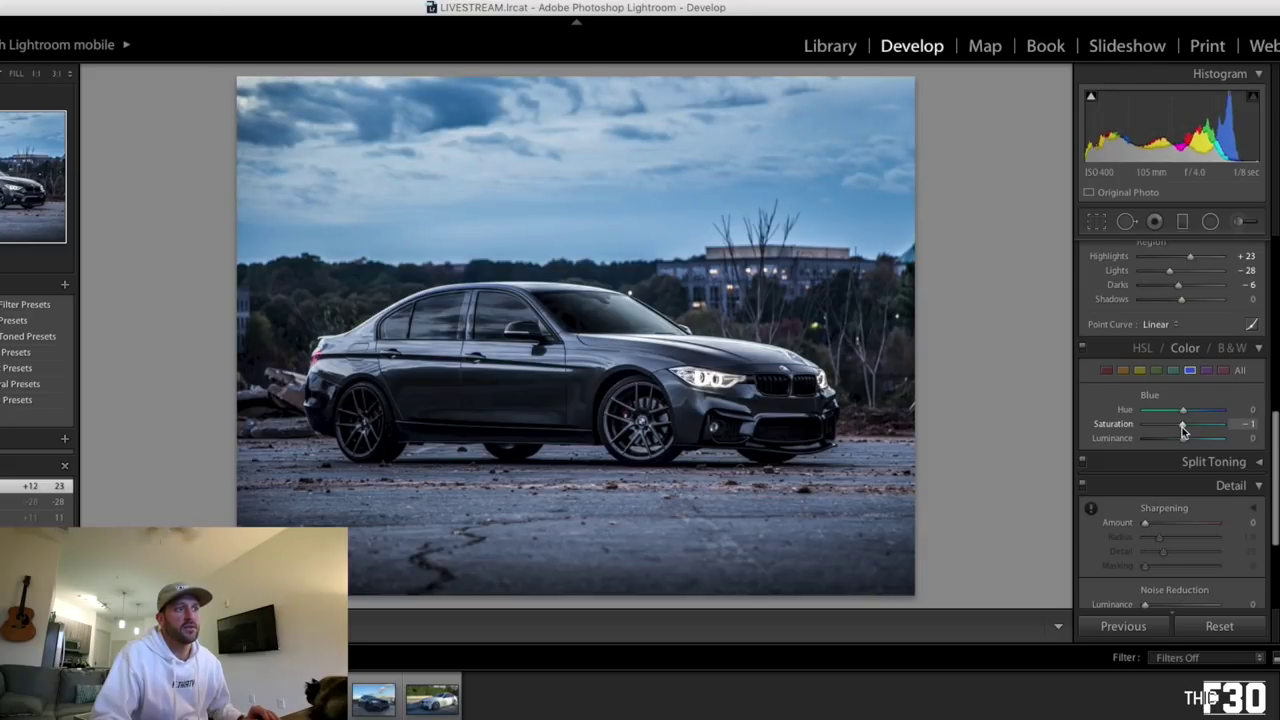
pyautogui.moveTo(1182, 427); pyautogui.dragTo(1176, 427)
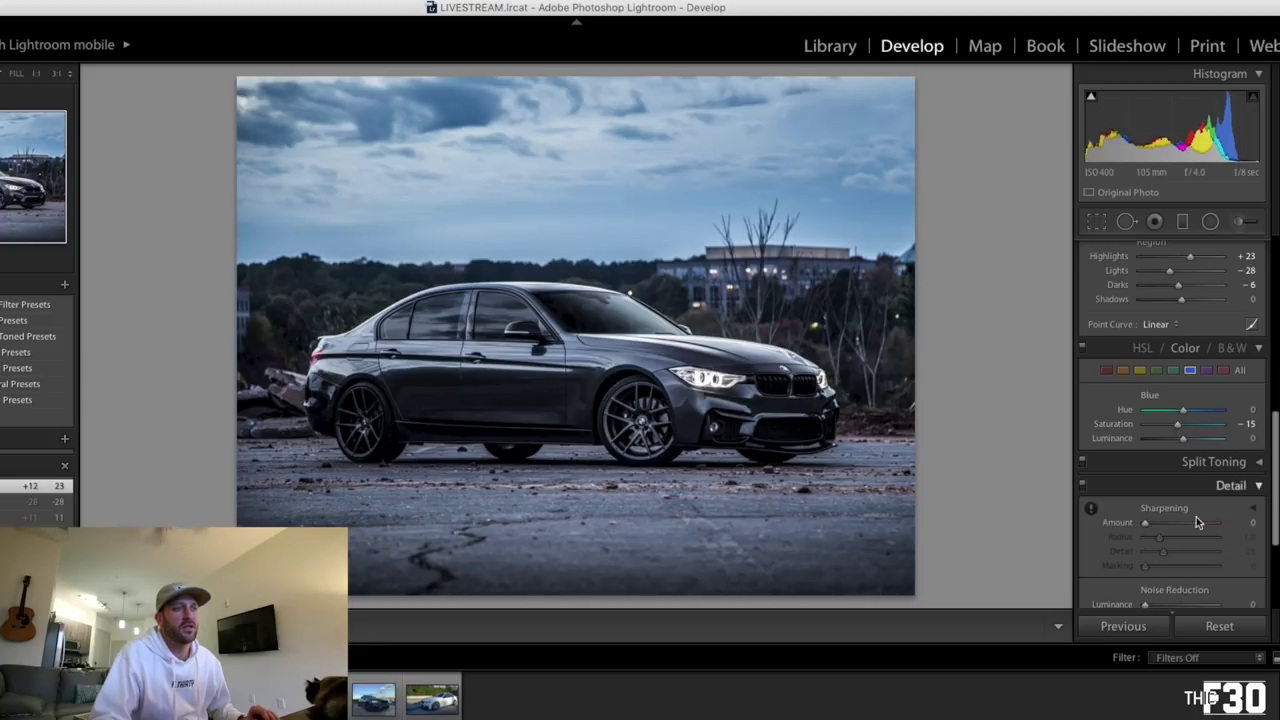
pyautogui.scroll(-1, 1185, 545)
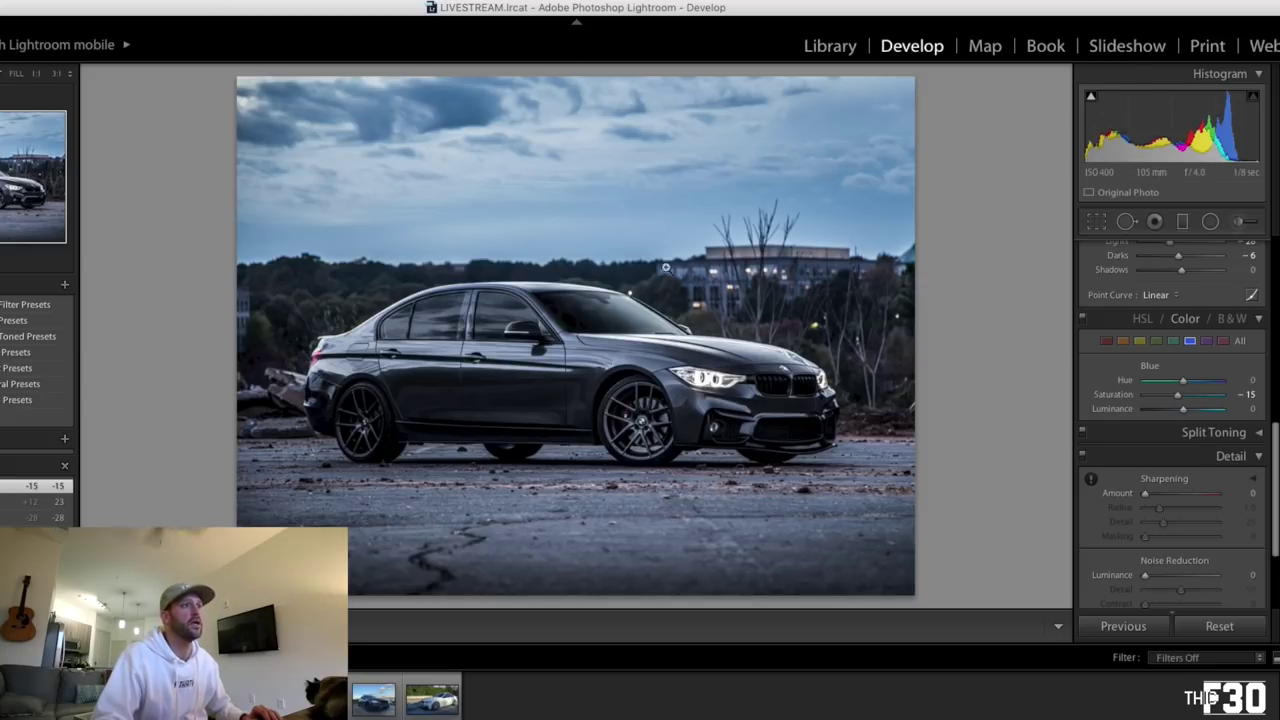
# Set sharpening to Amount 76, Radius 1.8, Detail 49, Masking 51, and noise reduction to Luminance 51, Contrast 50, Color 49
pyautogui.scroll(-3, 1184, 536)
pyautogui.click(1182, 424)
pyautogui.click(1182, 437)
pyautogui.click(1182, 451)
pyautogui.click(1182, 465)
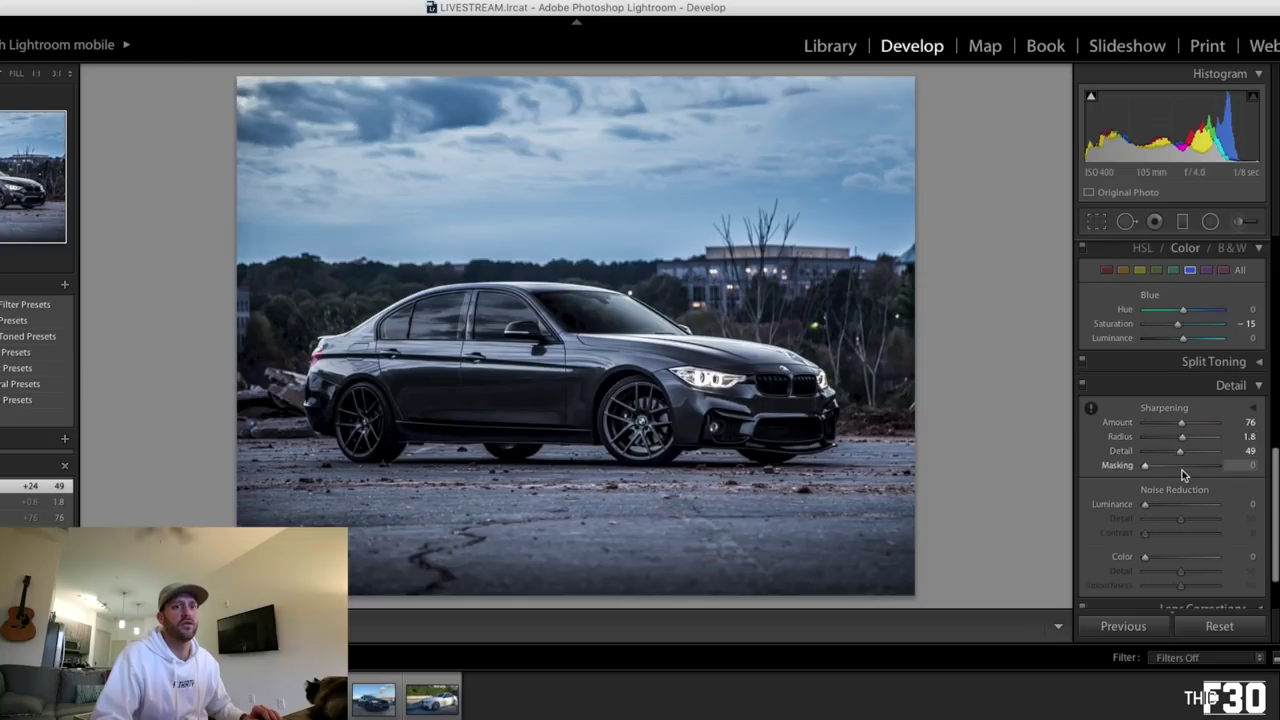
pyautogui.click(1182, 504)
pyautogui.click(1182, 532)
pyautogui.click(1181, 558)
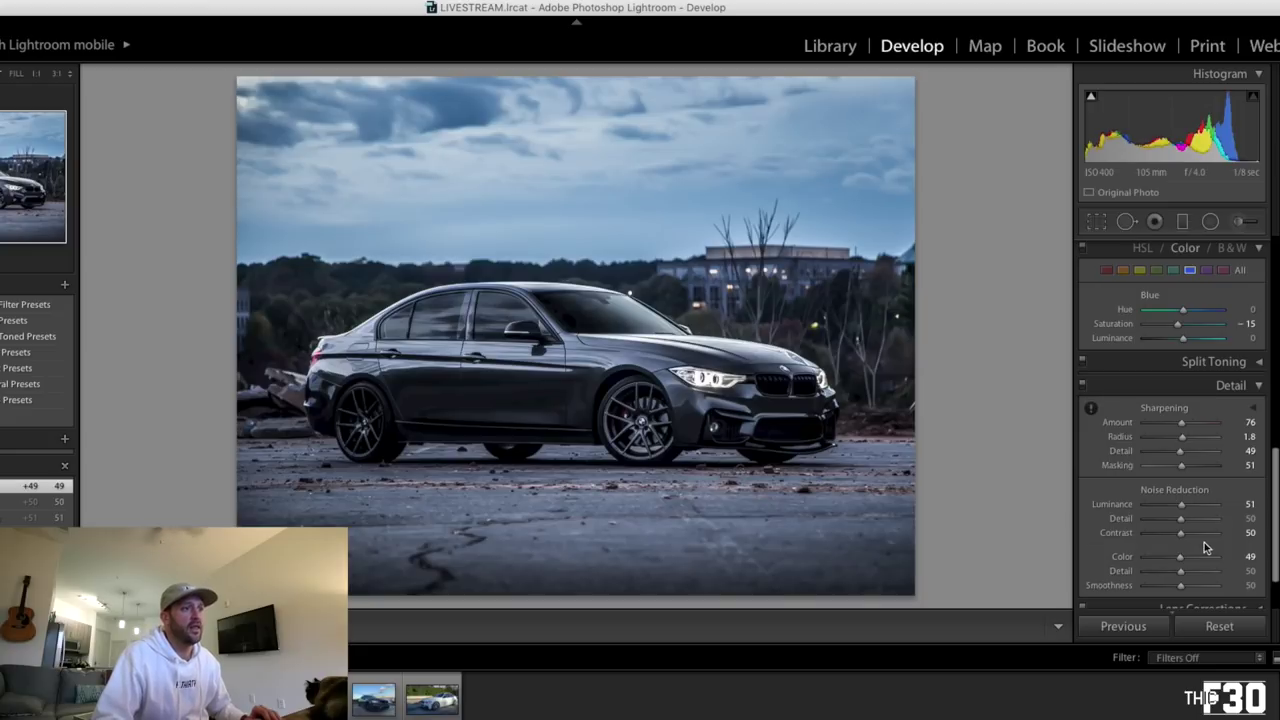
# Raise the sedan photo's Clarity to +73 and Vibrance to +44
pyautogui.scroll(10, 1208, 543)
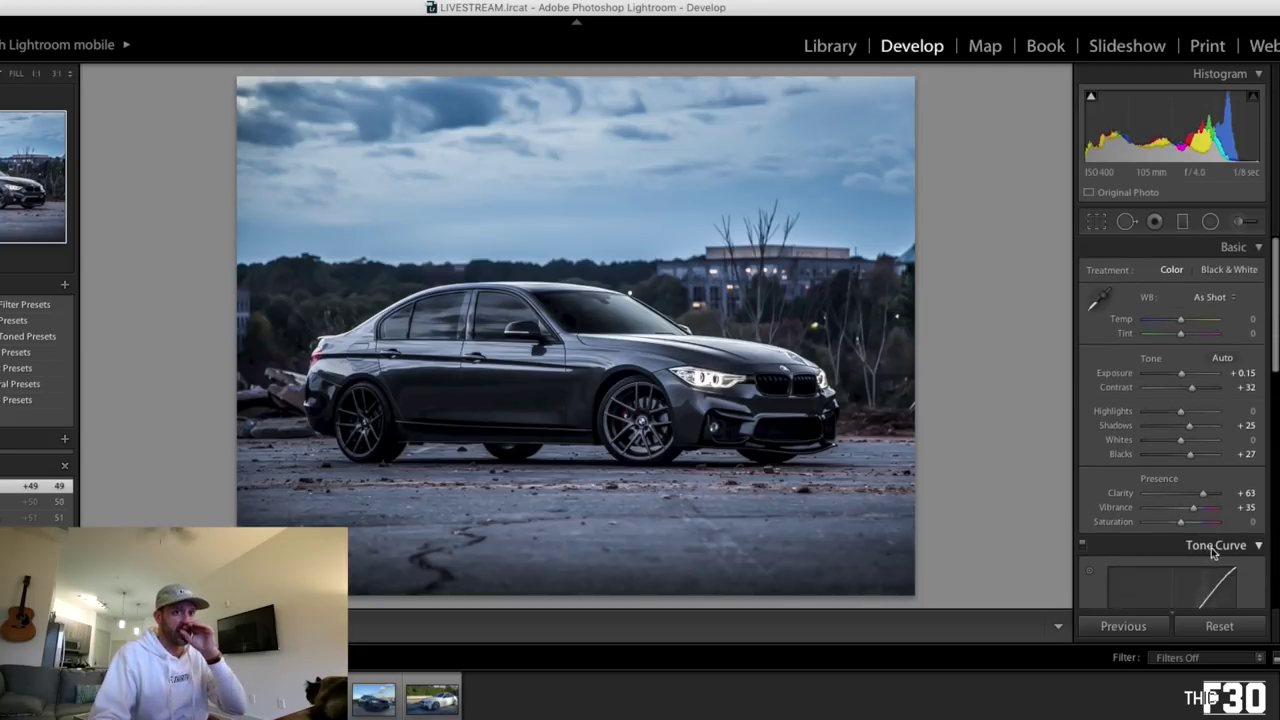
pyautogui.moveTo(1205, 500); pyautogui.dragTo(1209, 499)
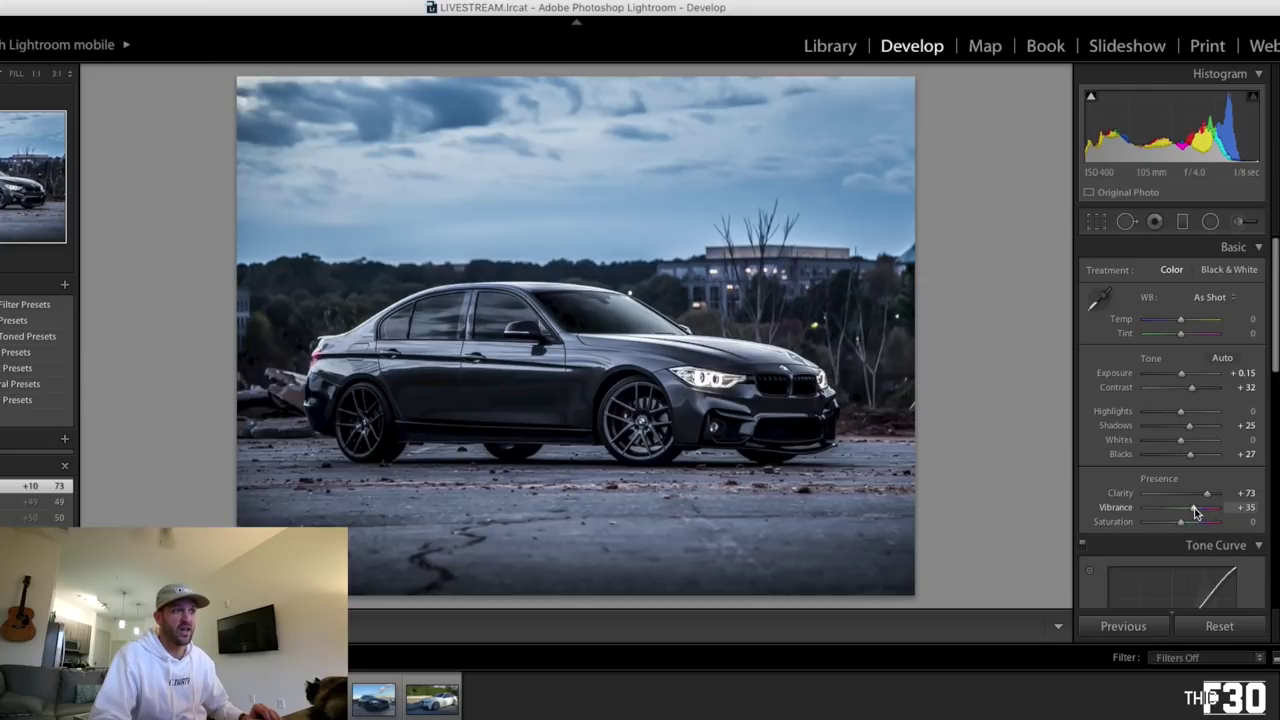
pyautogui.moveTo(1194, 513); pyautogui.dragTo(1197, 513)
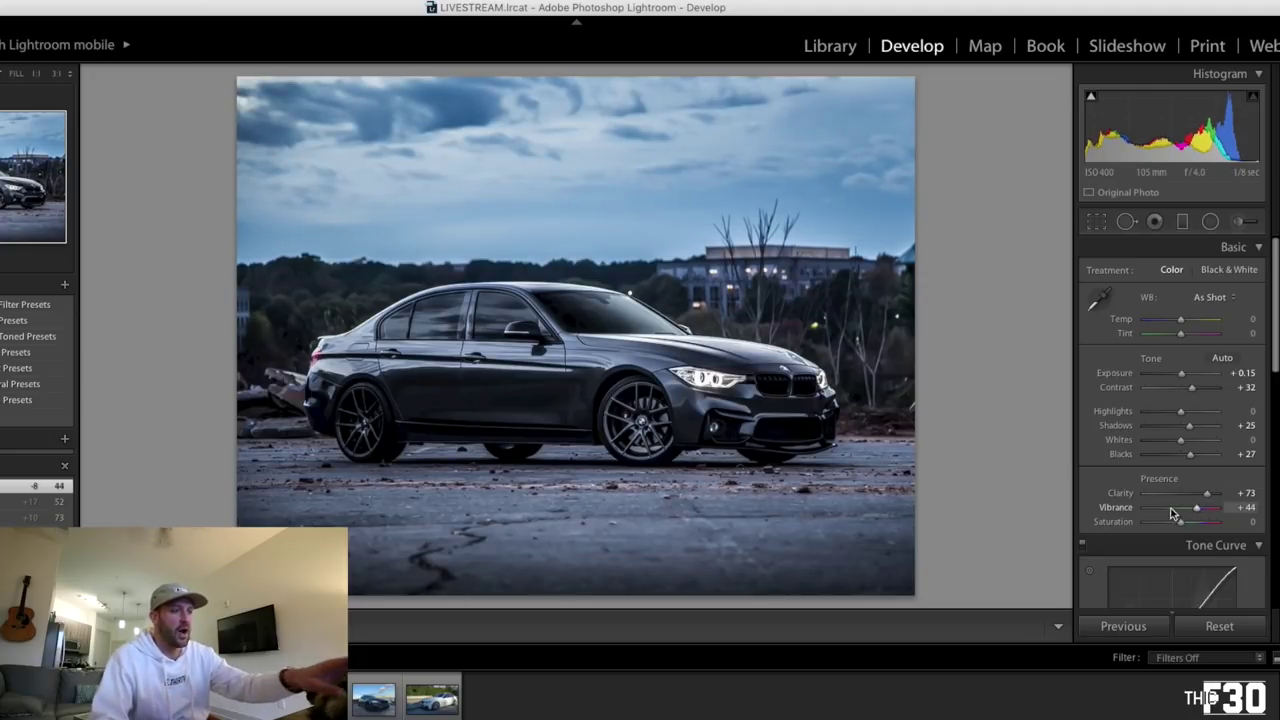
# Lower the Luminance noise reduction to 37
pyautogui.scroll(-10, 1166, 504)
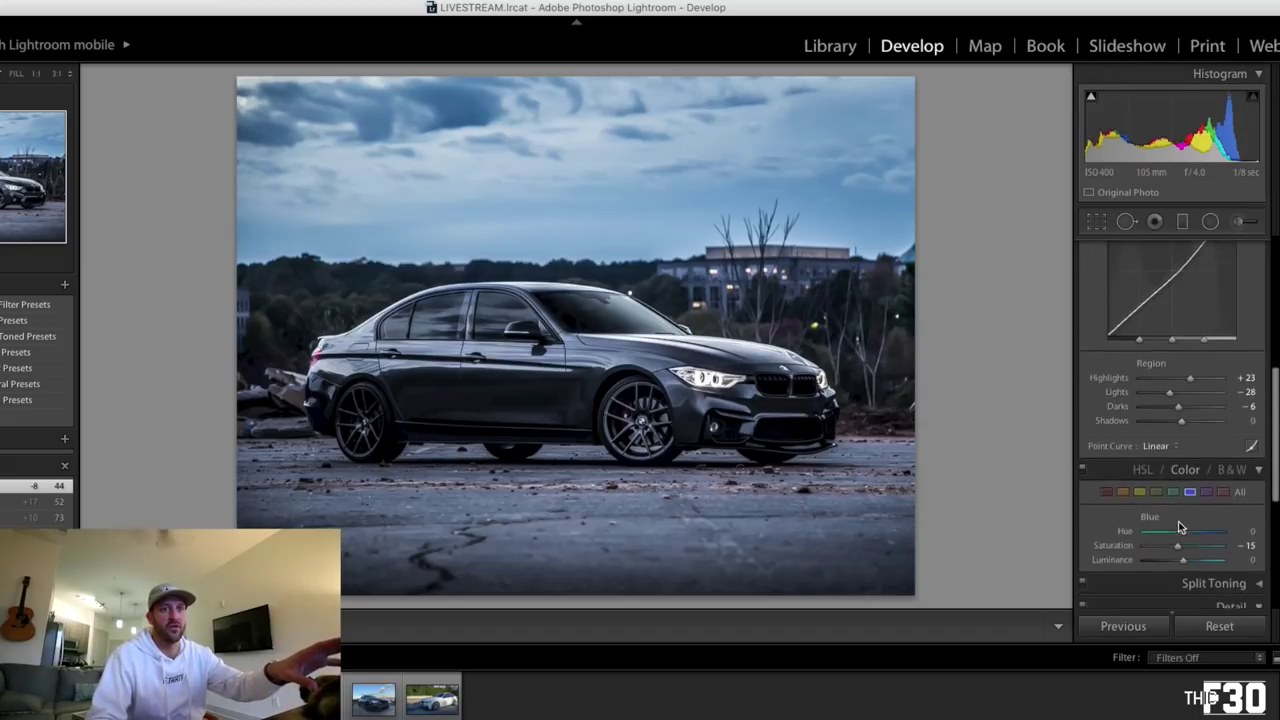
pyautogui.scroll(-2, 1180, 526)
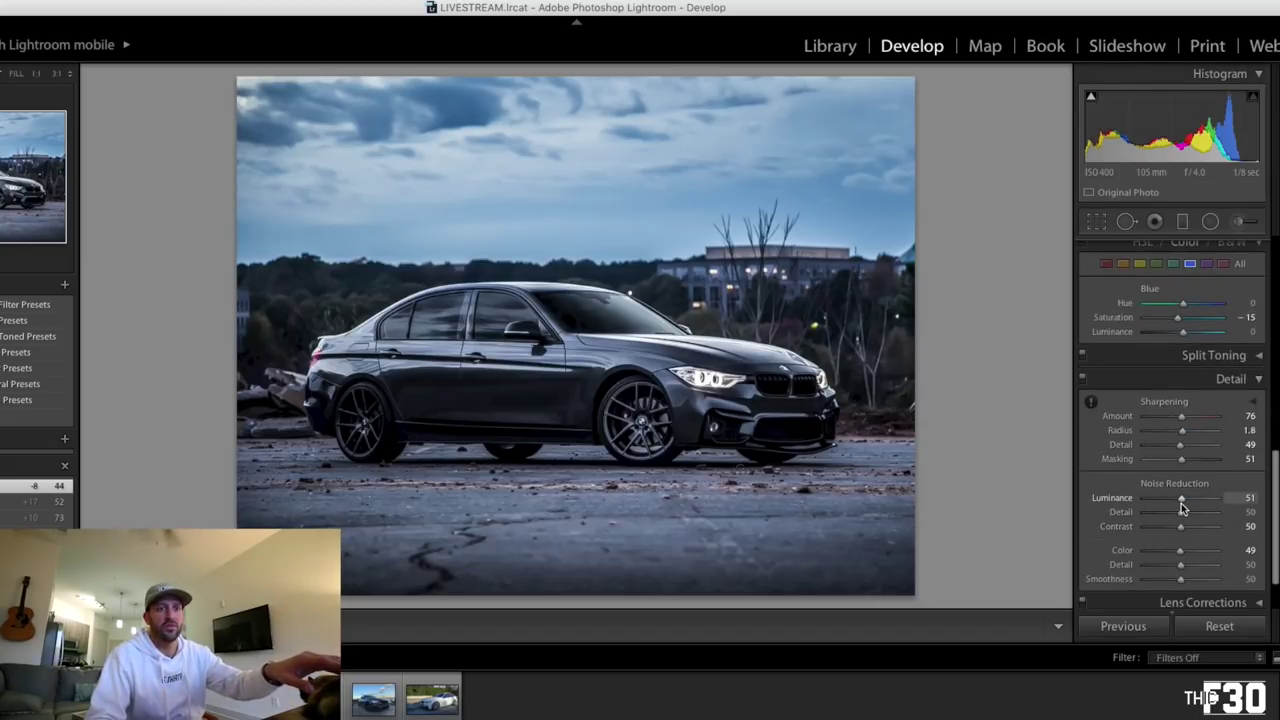
pyautogui.moveTo(1181, 505); pyautogui.dragTo(1172, 505)
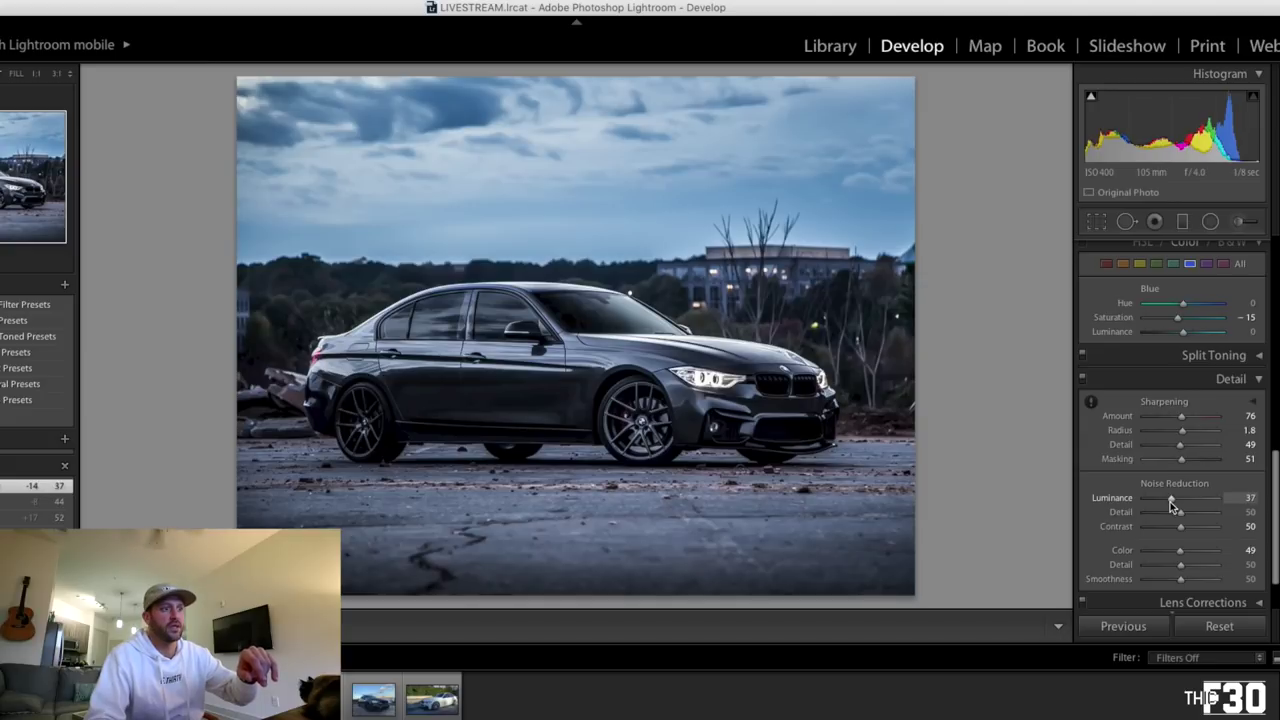
# Add a horizontal graduated filter over the sky and shift its centre down to just above the treeline
pyautogui.click(1183, 222)
pyautogui.moveTo(557, 75); pyautogui.dragTo(557, 326)
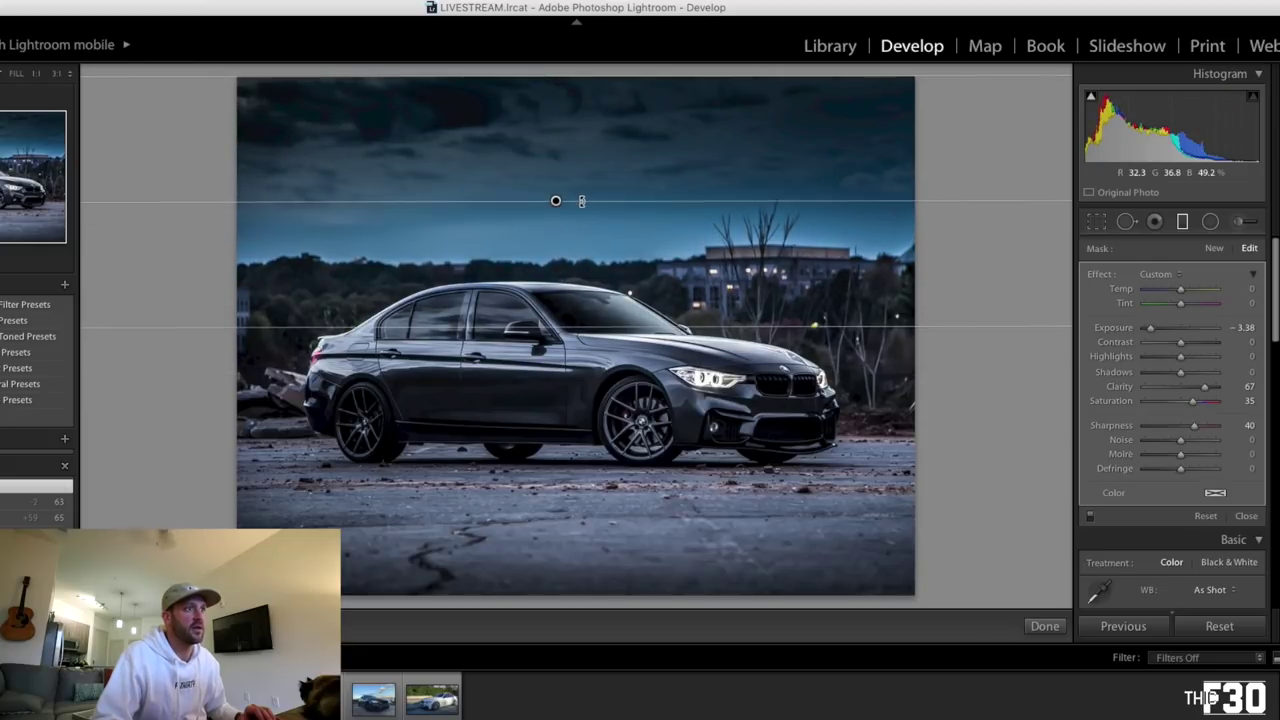
pyautogui.moveTo(562, 184); pyautogui.dragTo(559, 220)
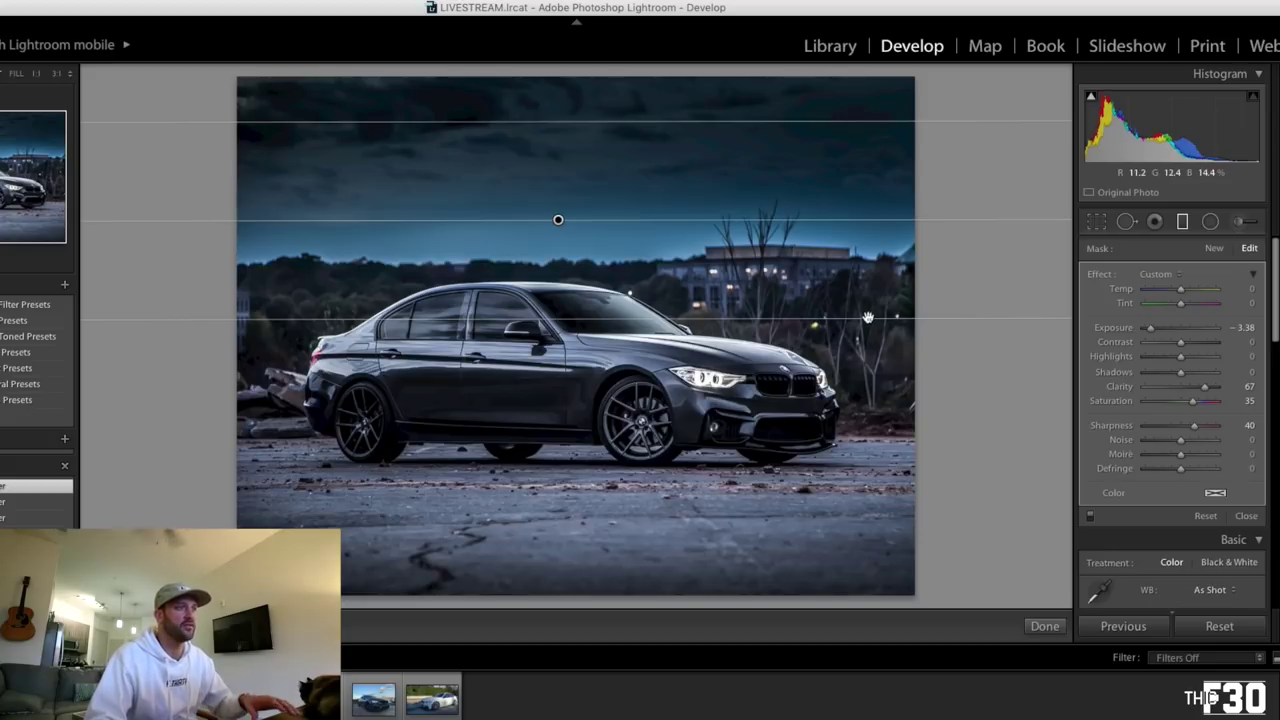
# Set the sky filter's Exposure to -0.17 and Contrast to 36
pyautogui.moveTo(1168, 331); pyautogui.dragTo(1179, 329)
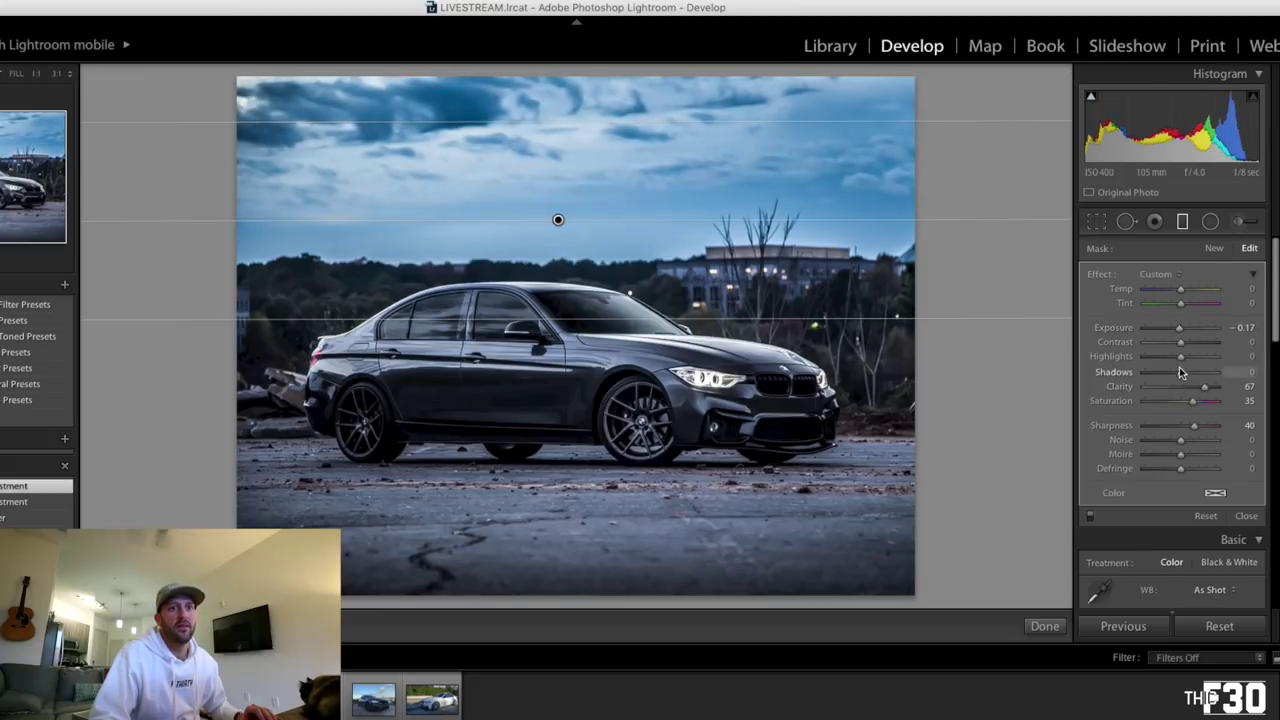
pyautogui.moveTo(1181, 342); pyautogui.dragTo(1189, 343)
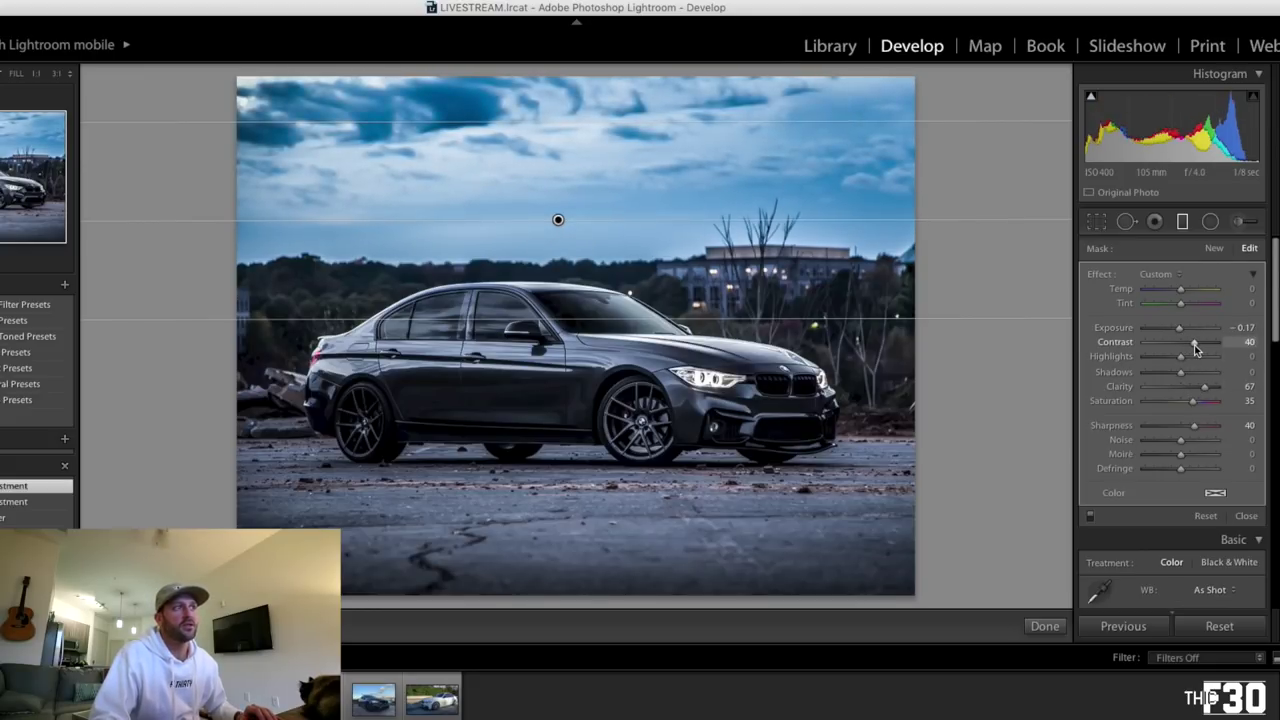
pyautogui.moveTo(1195, 348); pyautogui.dragTo(1194, 348)
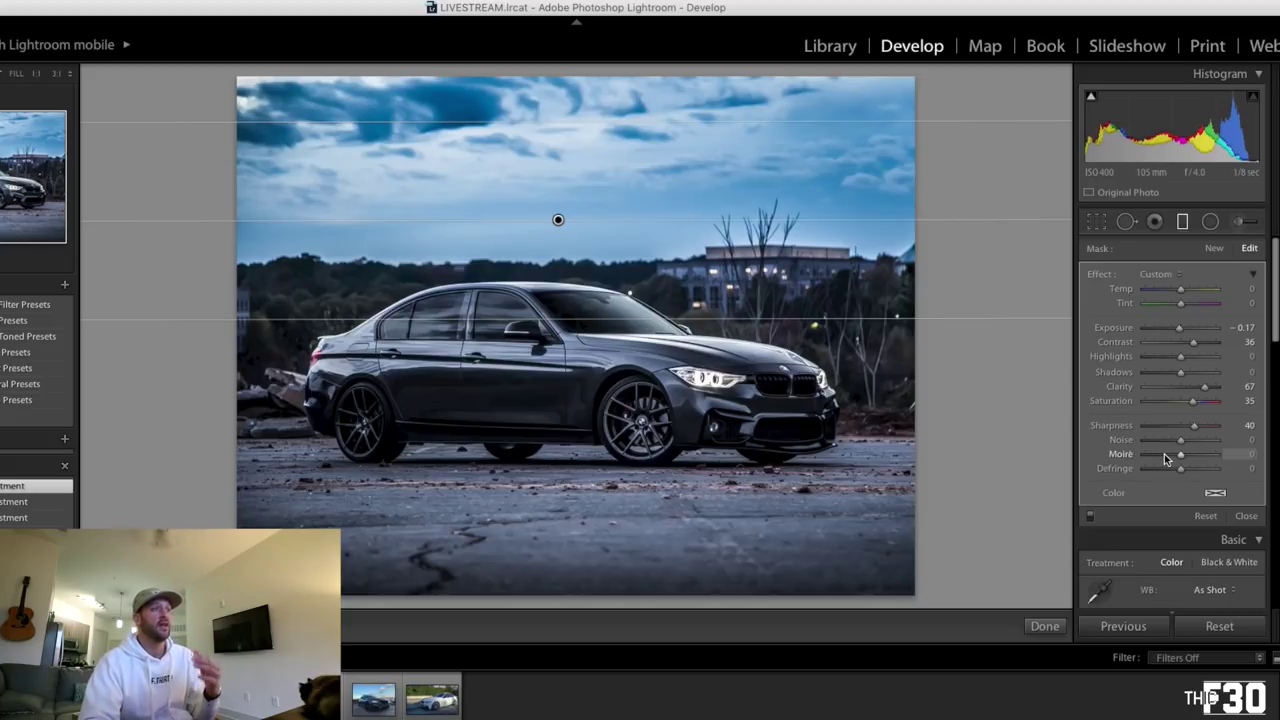
# Give the sky a purple cast by setting the graduated filter's Temp to 23 and Tint to 60
pyautogui.moveTo(1181, 290); pyautogui.dragTo(1205, 300)
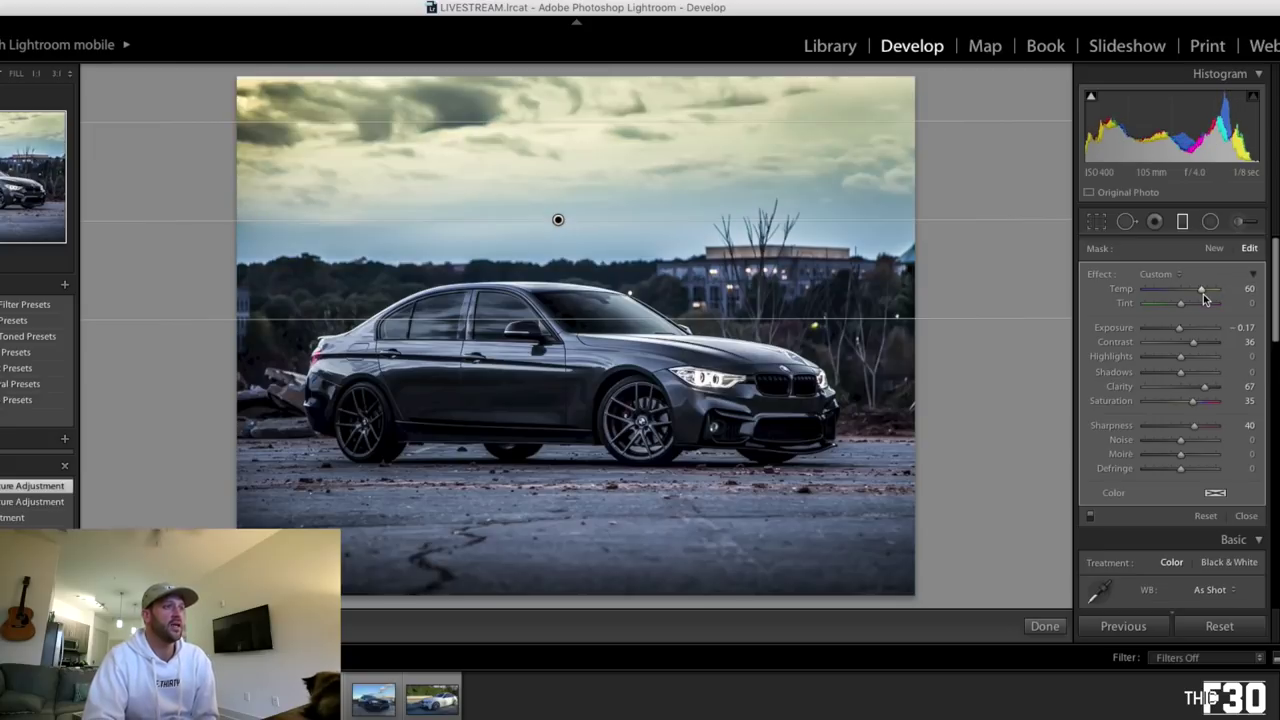
pyautogui.moveTo(1166, 292); pyautogui.dragTo(1180, 290)
pyautogui.moveTo(1180, 303); pyautogui.dragTo(1202, 306)
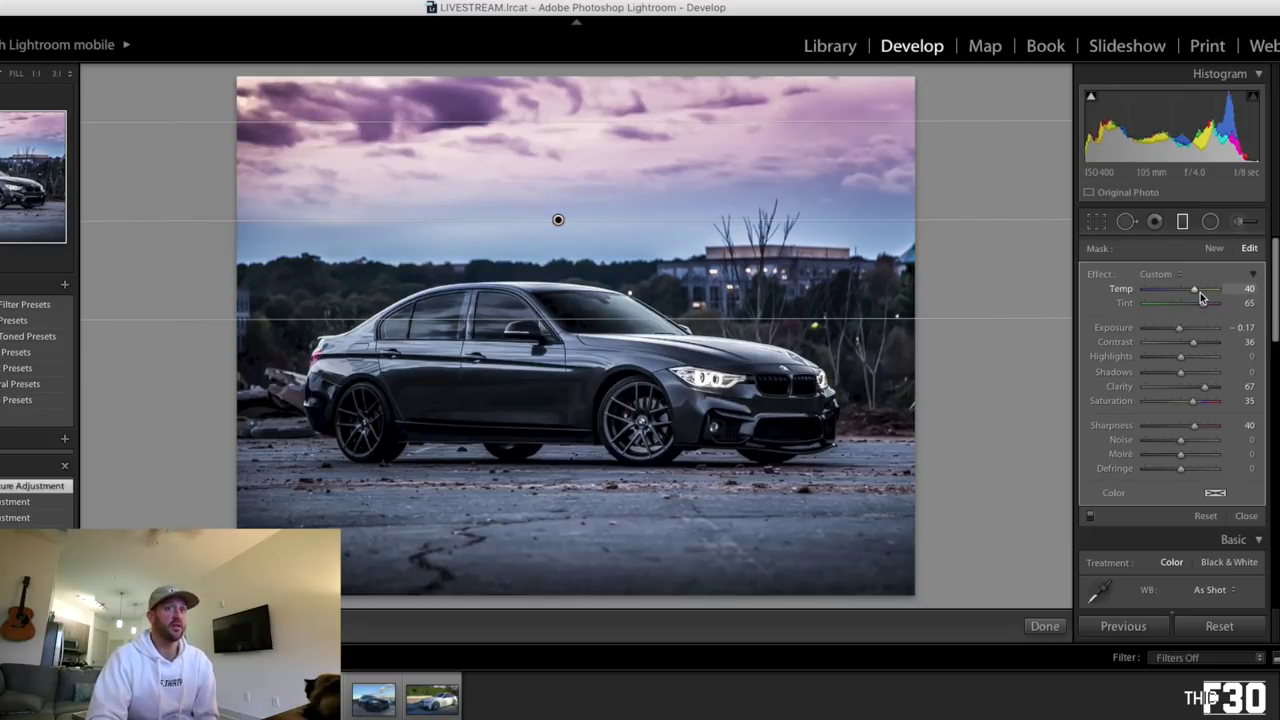
pyautogui.moveTo(1200, 292)
pyautogui.mouseDown()
pyautogui.moveTo(1183, 290)
pyautogui.moveTo(1201, 308)
pyautogui.mouseUp()
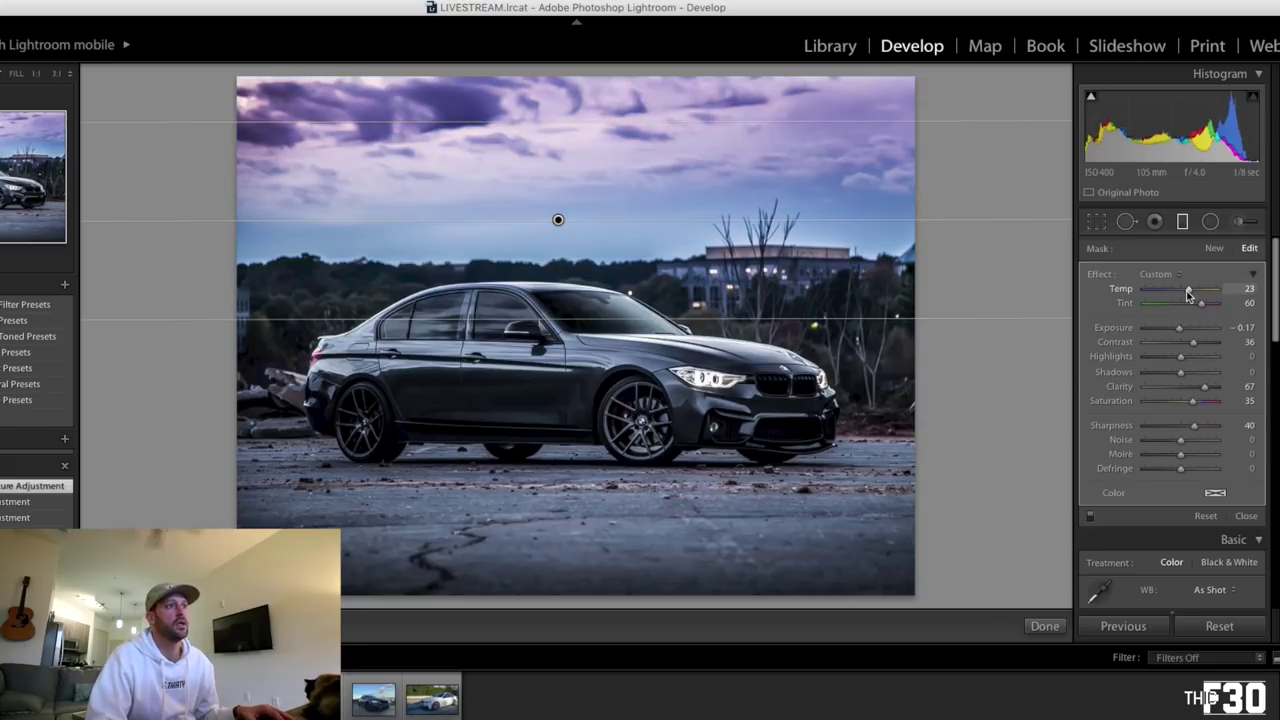
# Move the sky filter down to the treeline, set its Exposure to -0.45 and Tint to 43, and finish the filter
pyautogui.moveTo(558, 220); pyautogui.dragTo(559, 258)
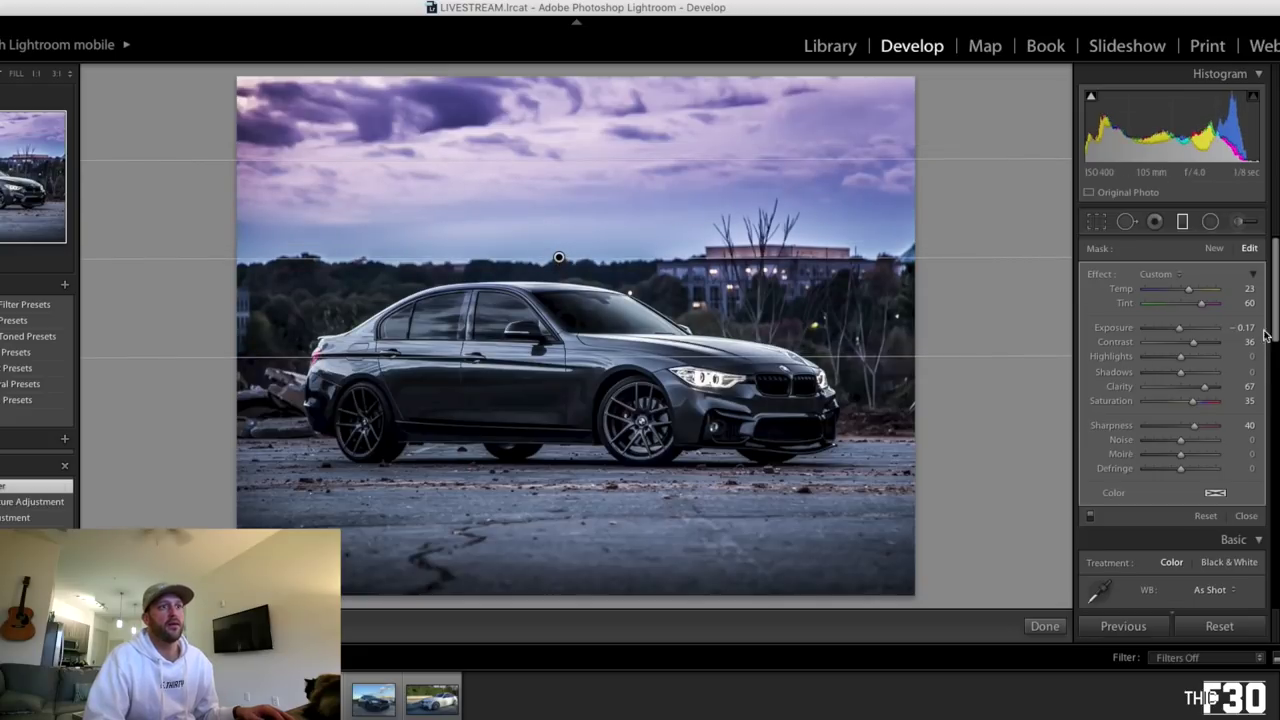
pyautogui.moveTo(1179, 329); pyautogui.dragTo(1176, 332)
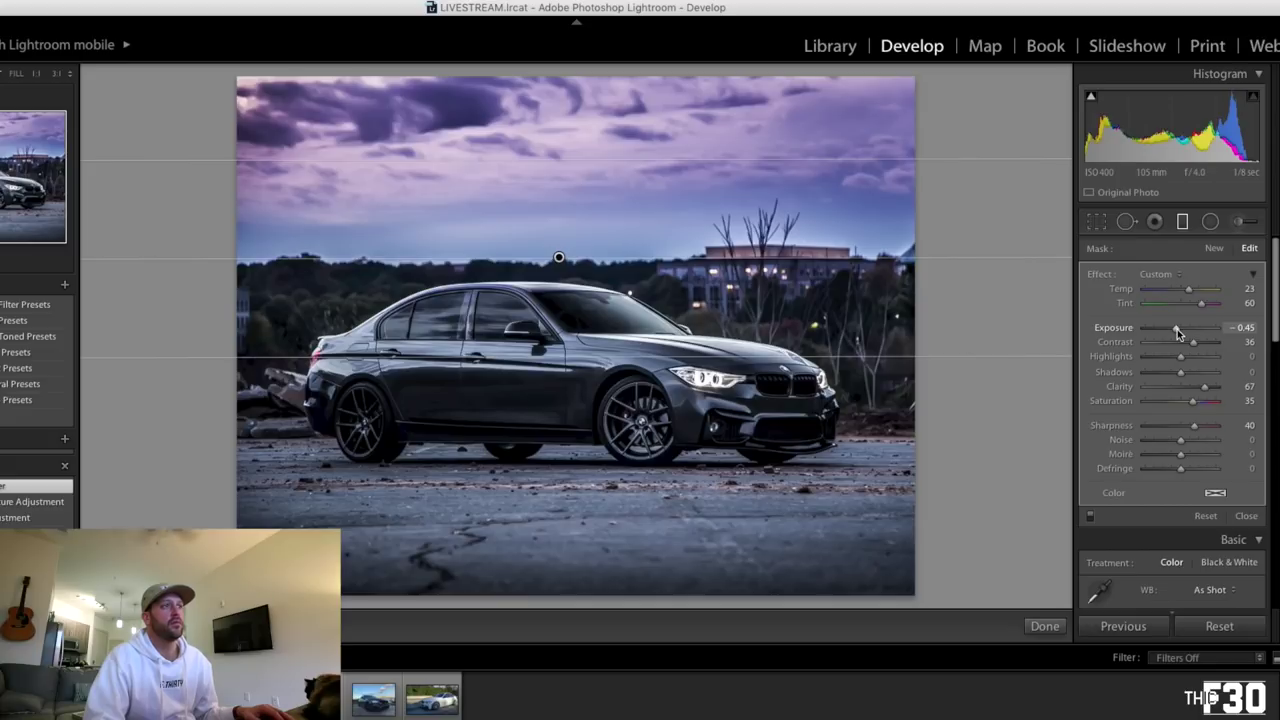
pyautogui.moveTo(1202, 306); pyautogui.dragTo(1195, 309)
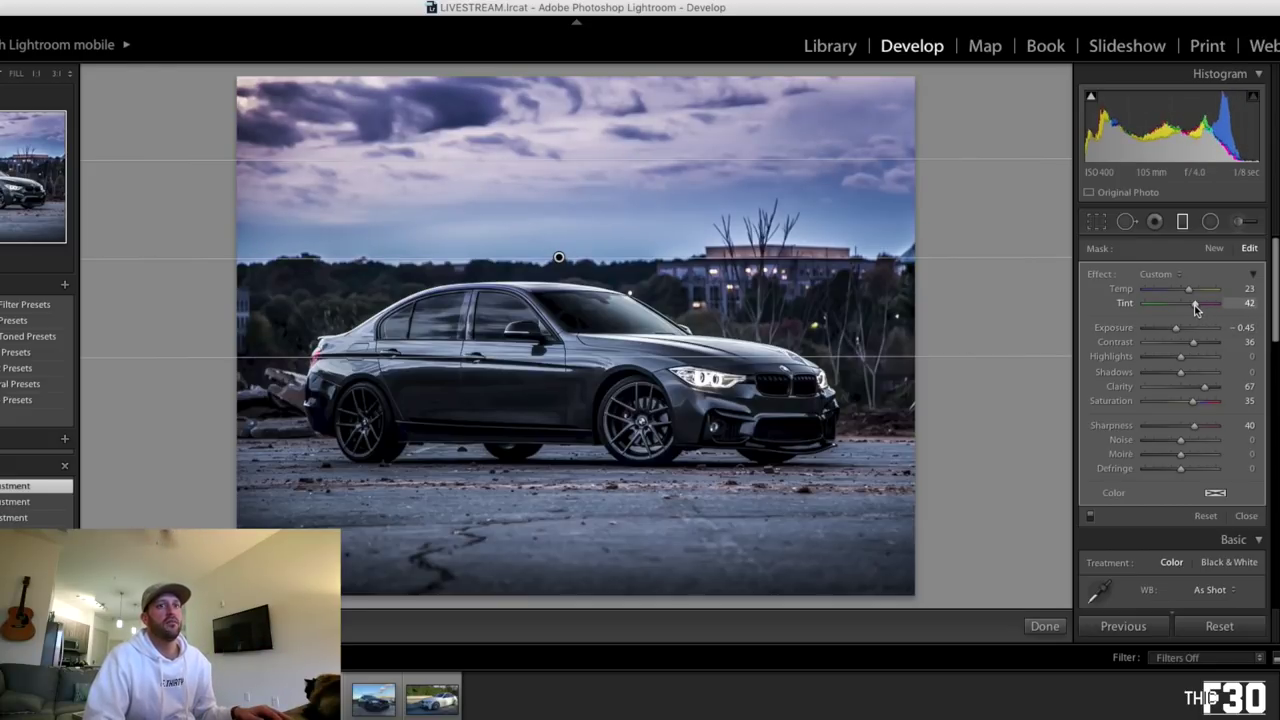
pyautogui.moveTo(1194, 305); pyautogui.dragTo(1195, 305)
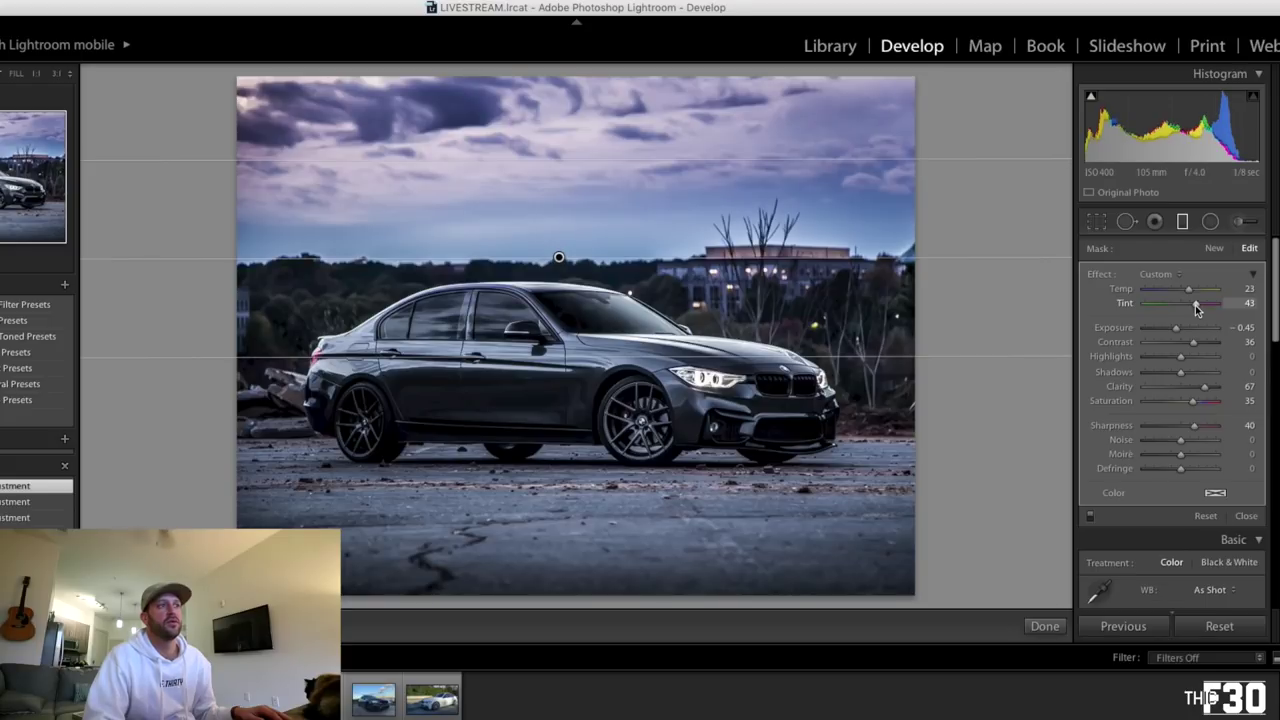
pyautogui.click(1184, 224)
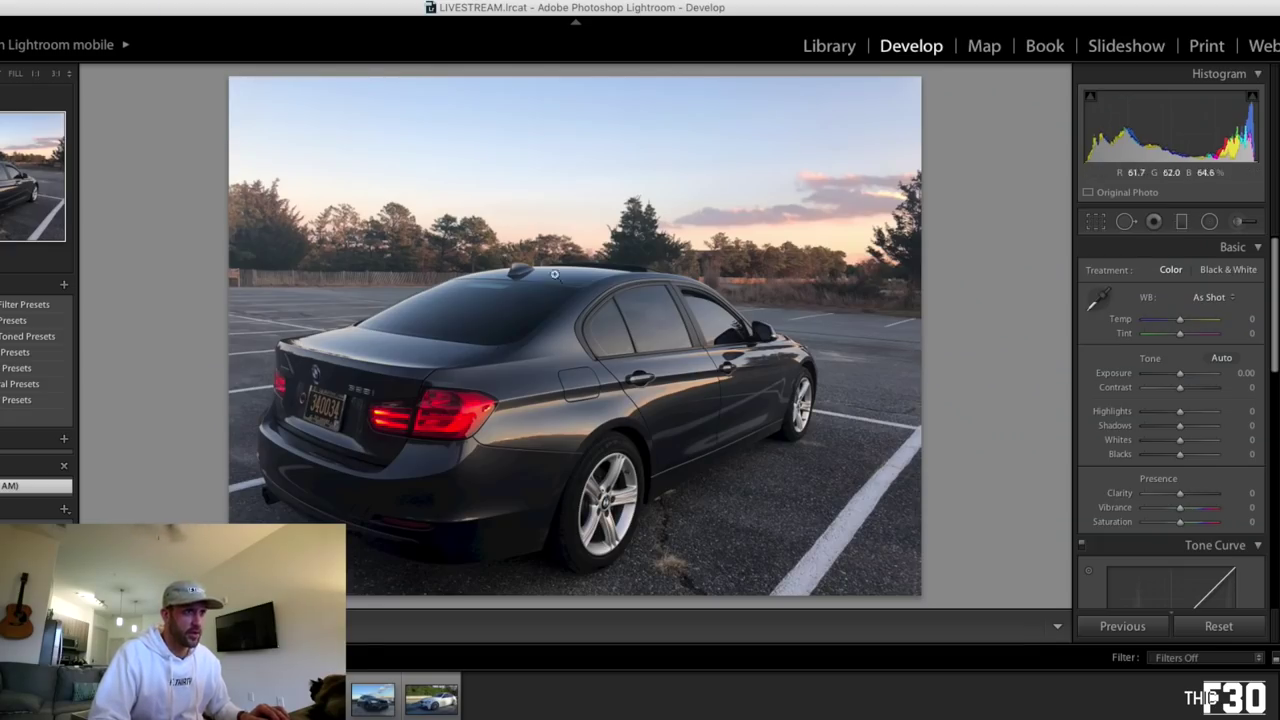
# Crop the rear-view parking lot photo with a custom aspect, trimming the left side through the car's trunk
pyautogui.press('r')
pyautogui.moveTo(226, 334); pyautogui.dragTo(288, 340)
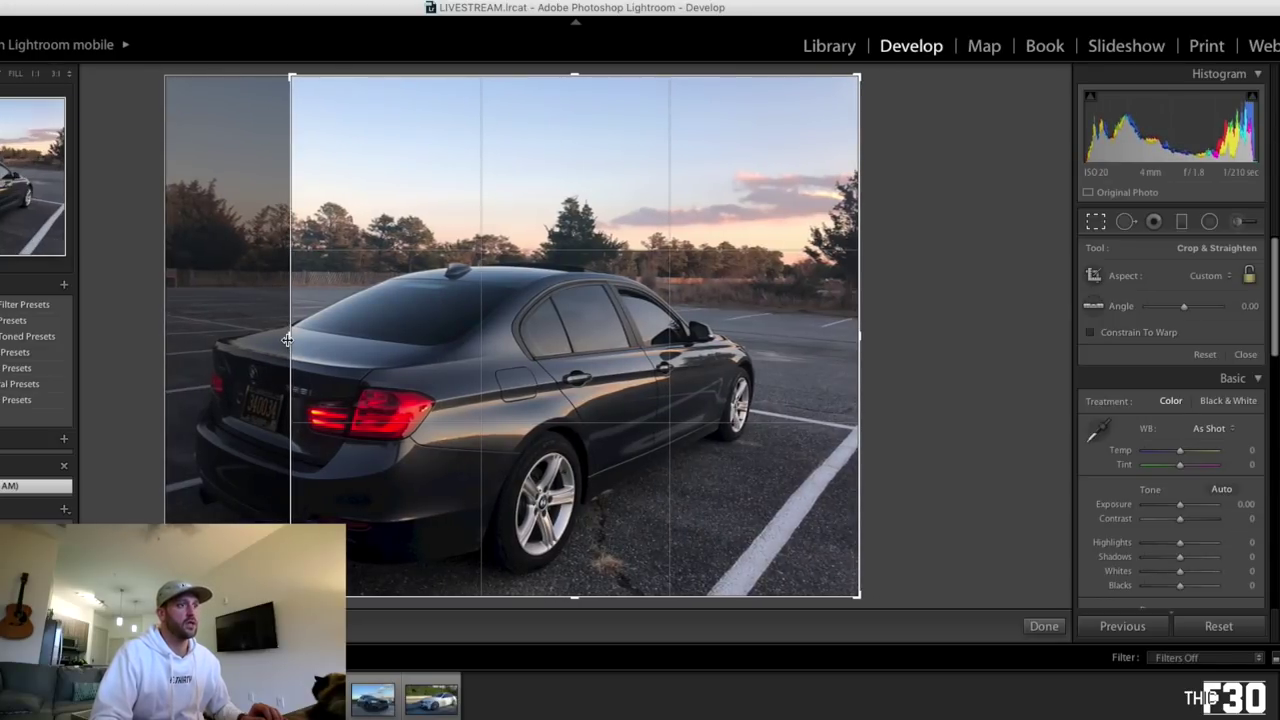
pyautogui.press('Return')
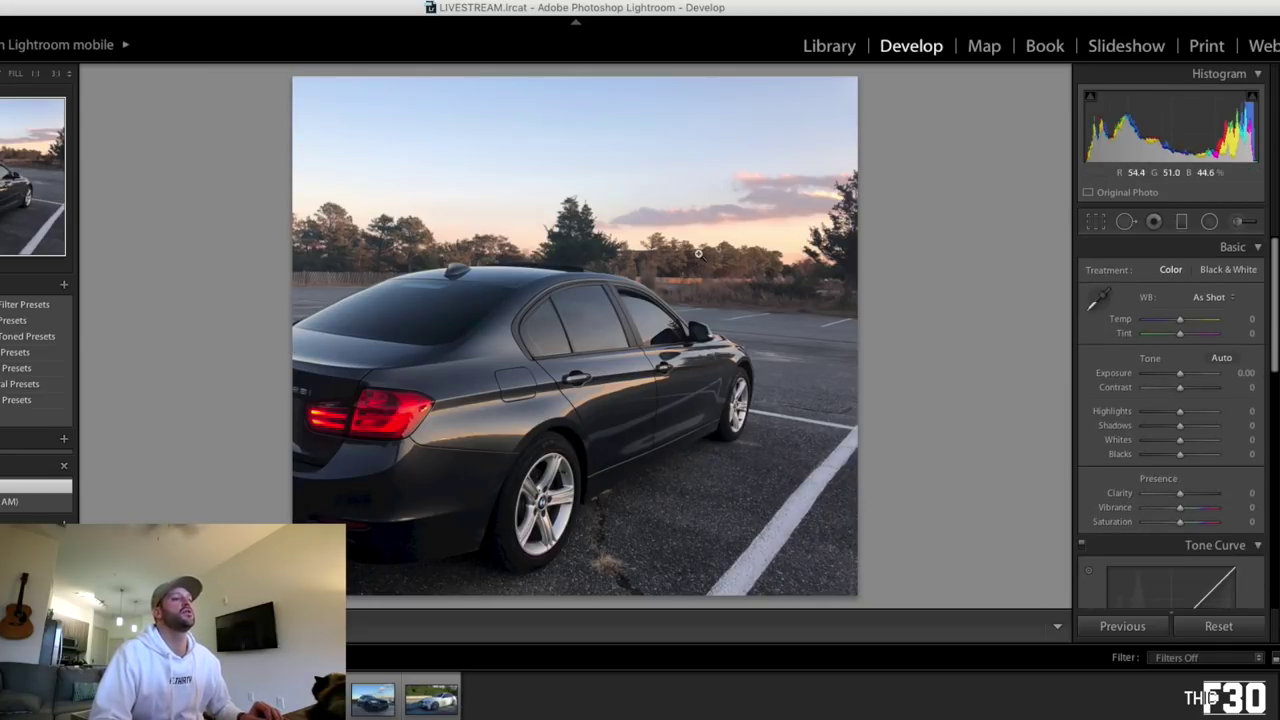
# Set the parking lot photo's Contrast to +28, Shadows +15, Blacks +6, Clarity +56 and Vibrance +30
pyautogui.moveTo(1180, 387); pyautogui.dragTo(1186, 458)
pyautogui.moveTo(1196, 395); pyautogui.dragTo(1189, 391)
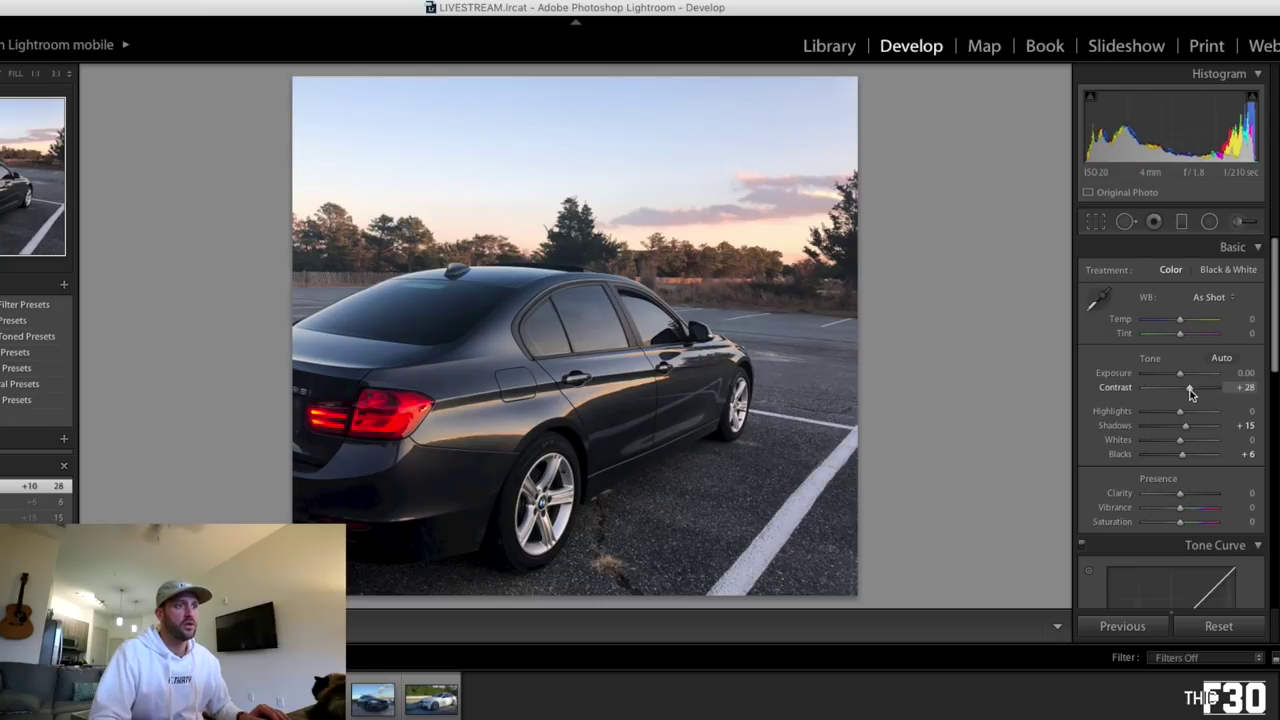
pyautogui.scroll(-1, 1212, 508)
pyautogui.scroll(-3, 1212, 508)
pyautogui.moveTo(1180, 442)
pyautogui.mouseDown()
pyautogui.moveTo(1200, 442)
pyautogui.moveTo(1190, 457)
pyautogui.mouseUp()
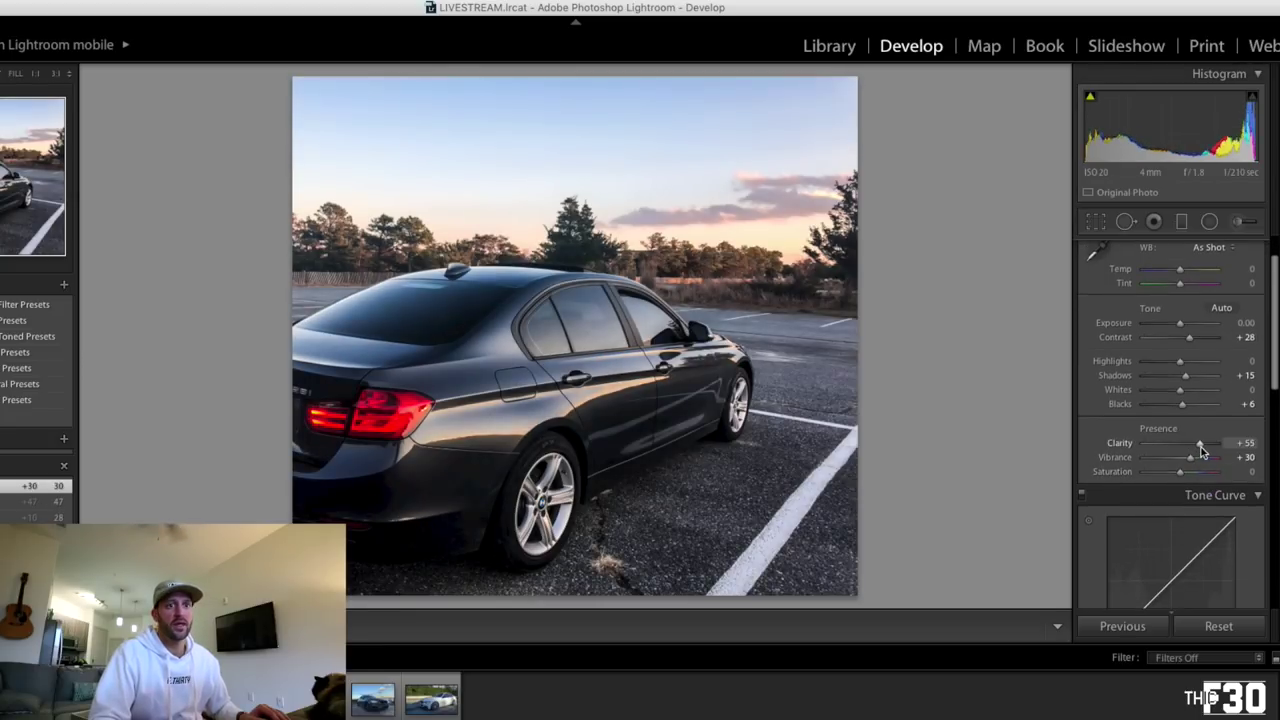
# Adjust the parking lot photo's tone curve to Highlights +11 and Darks -4
pyautogui.scroll(-12, 1187, 480)
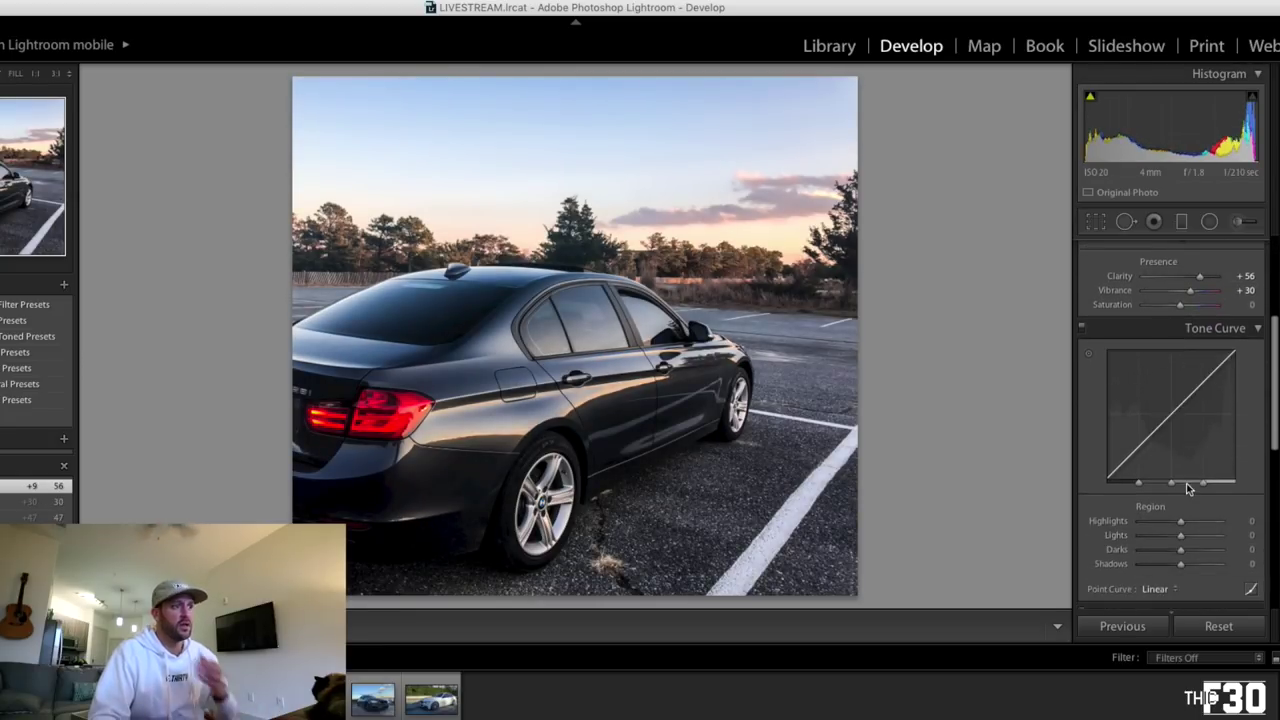
pyautogui.moveTo(1137, 460); pyautogui.dragTo(1137, 466)
pyautogui.moveTo(1190, 400); pyautogui.dragTo(1190, 392)
# Sharpen the parking lot photo with Amount 76, Radius 1.8, Detail 50 and Masking 50
pyautogui.scroll(-15, 1183, 528)
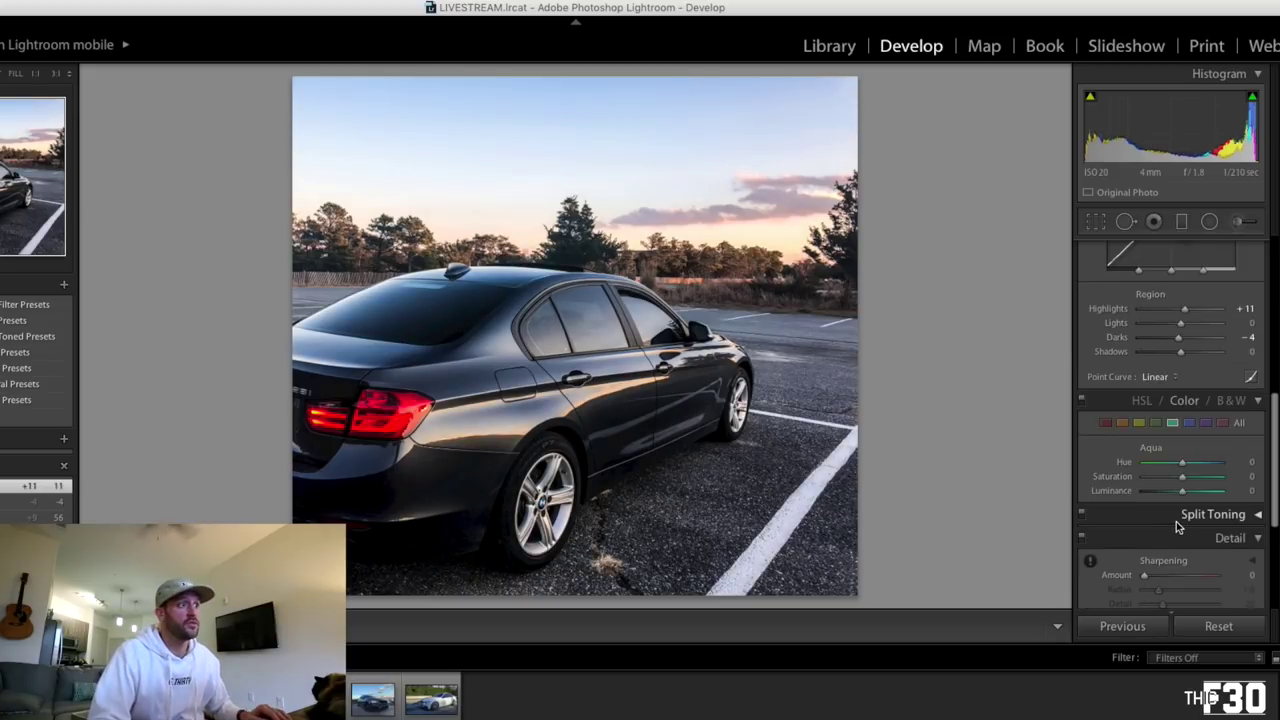
pyautogui.scroll(-6, 1183, 553)
pyautogui.click(1180, 493)
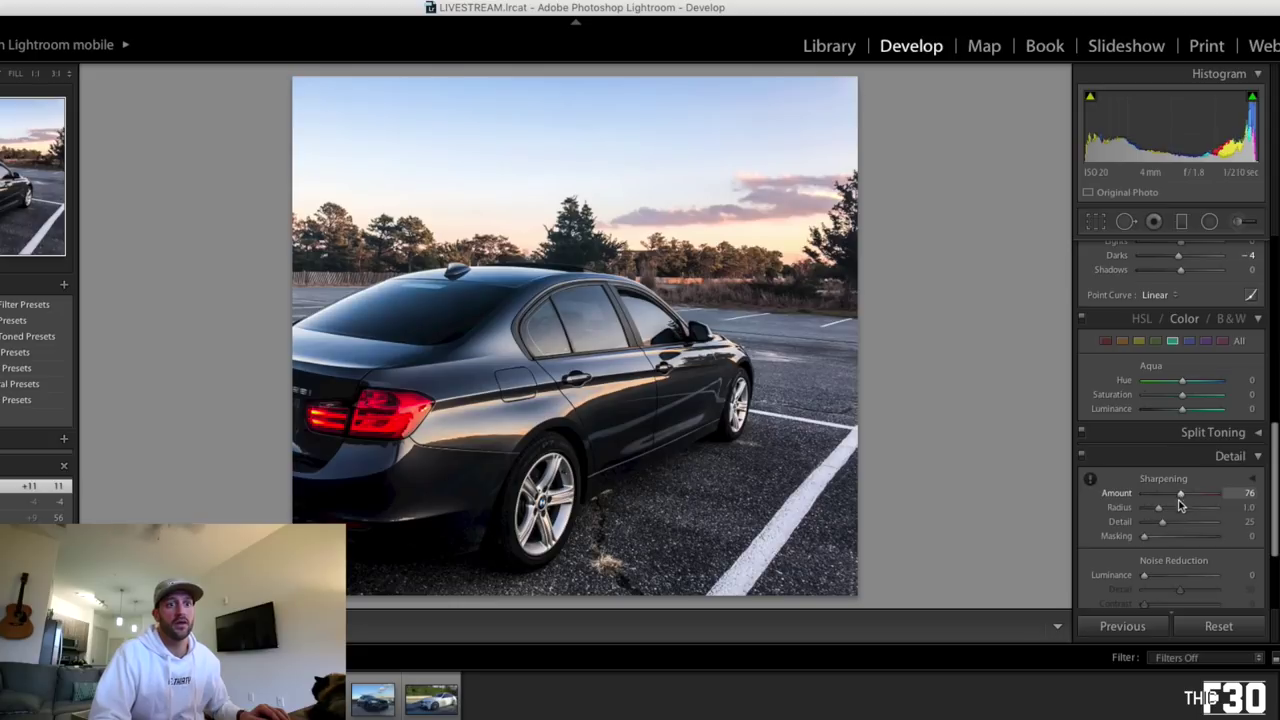
pyautogui.click(1180, 508)
pyautogui.click(1179, 522)
pyautogui.click(1179, 535)
# Set the parking lot photo's noise reduction to Luminance 51, luminance Detail 63, Contrast 51 and Color 51
pyautogui.scroll(-5, 1179, 536)
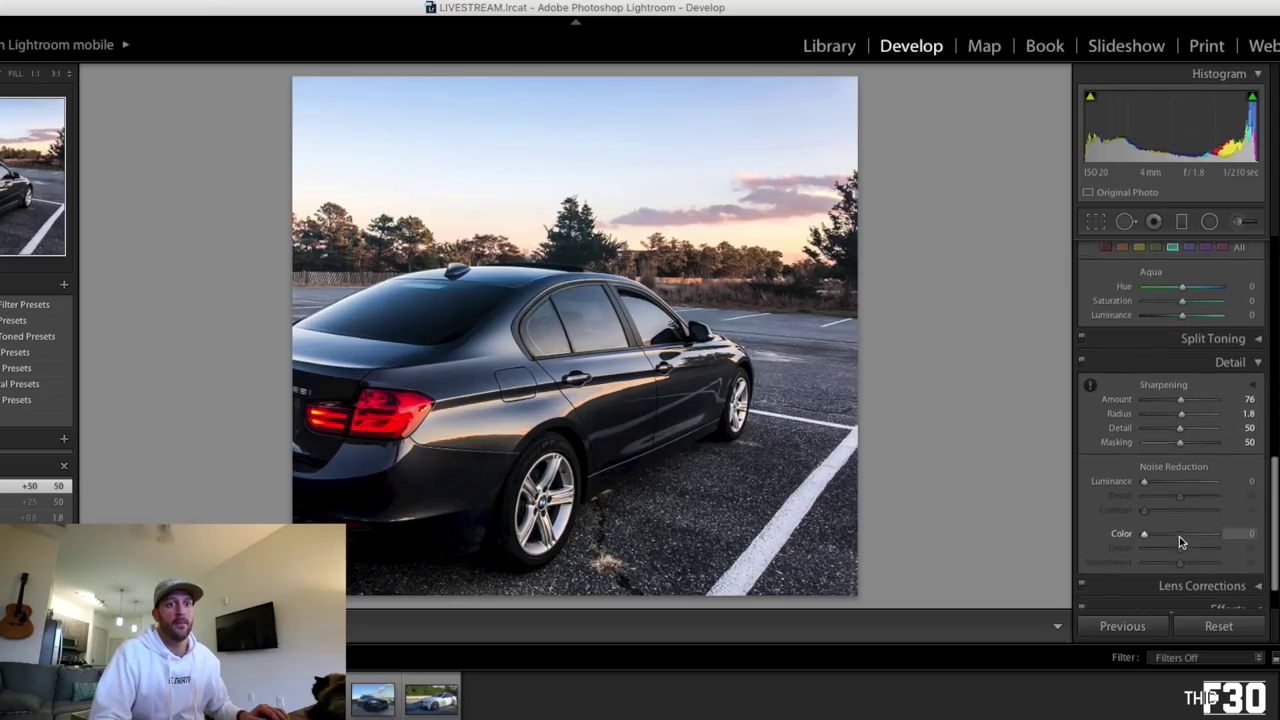
pyautogui.click(1180, 478)
pyautogui.click(1180, 506)
pyautogui.click(1180, 530)
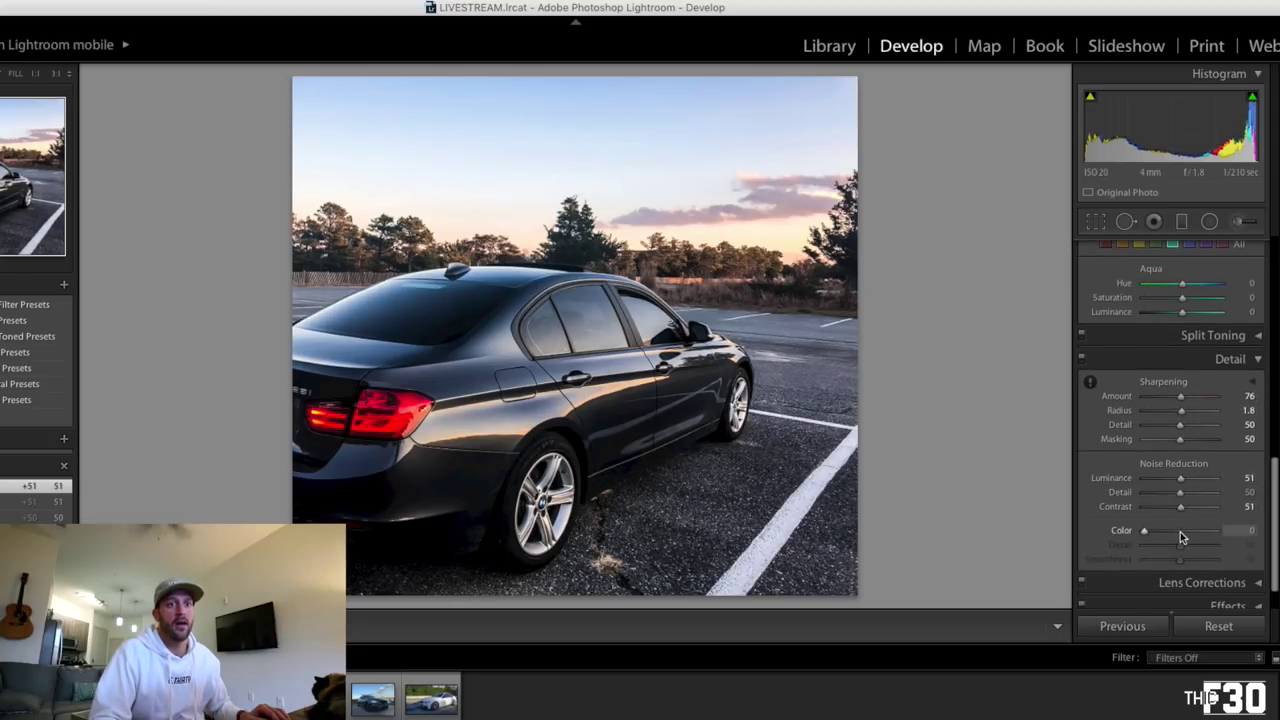
pyautogui.moveTo(1180, 492); pyautogui.dragTo(1196, 498)
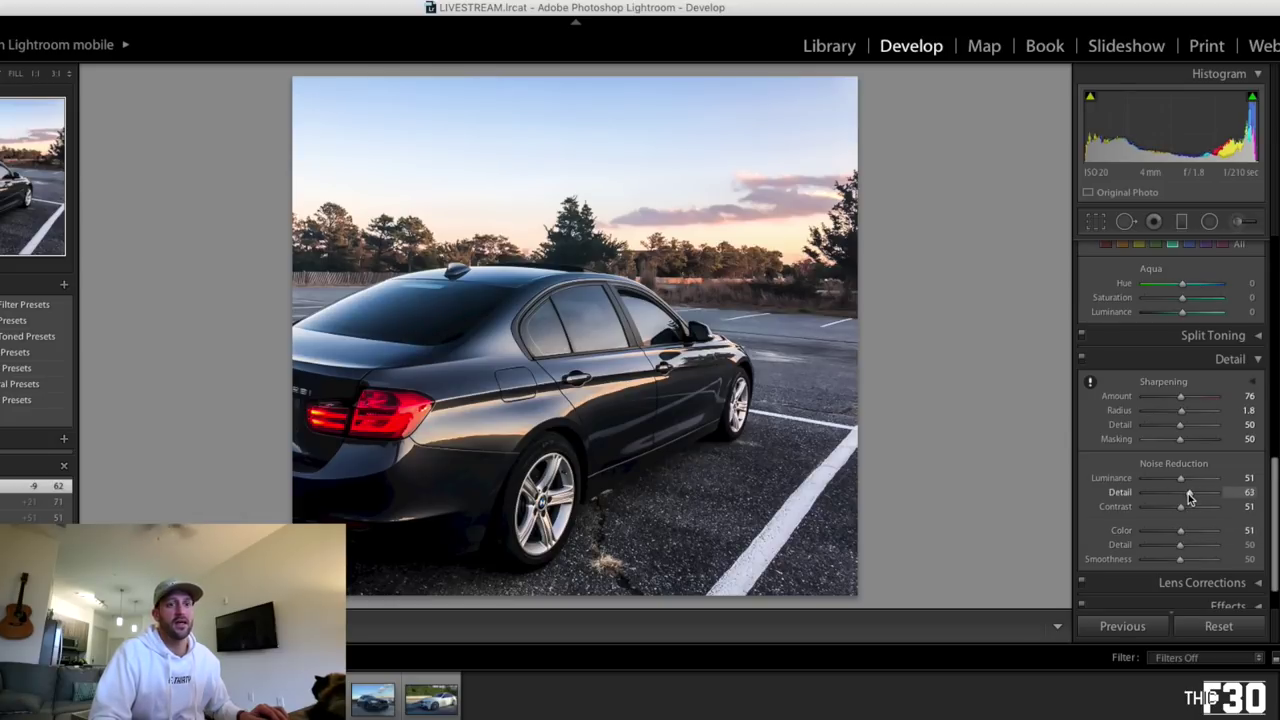
pyautogui.moveTo(1188, 493); pyautogui.dragTo(1195, 491)
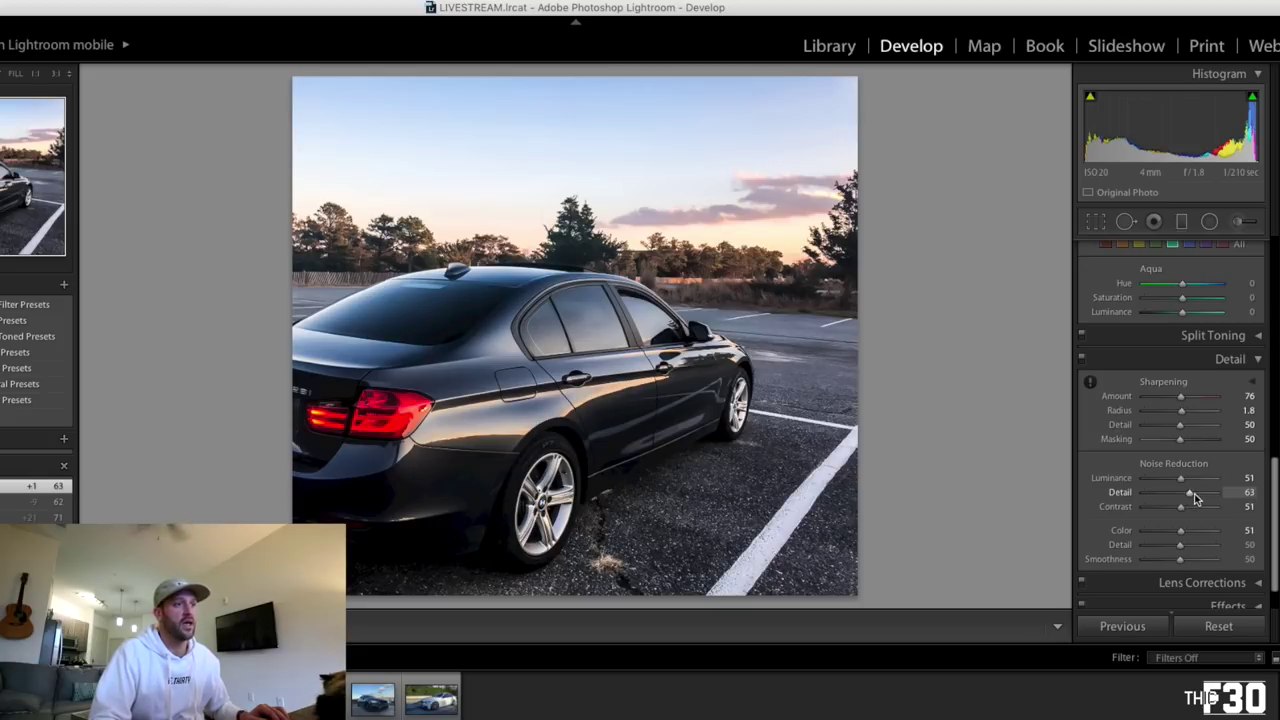
# Add a graduated filter from the parking lot photo's upper edge down to mid-car, lighten its Exposure, and finish the filter
pyautogui.click(1181, 222)
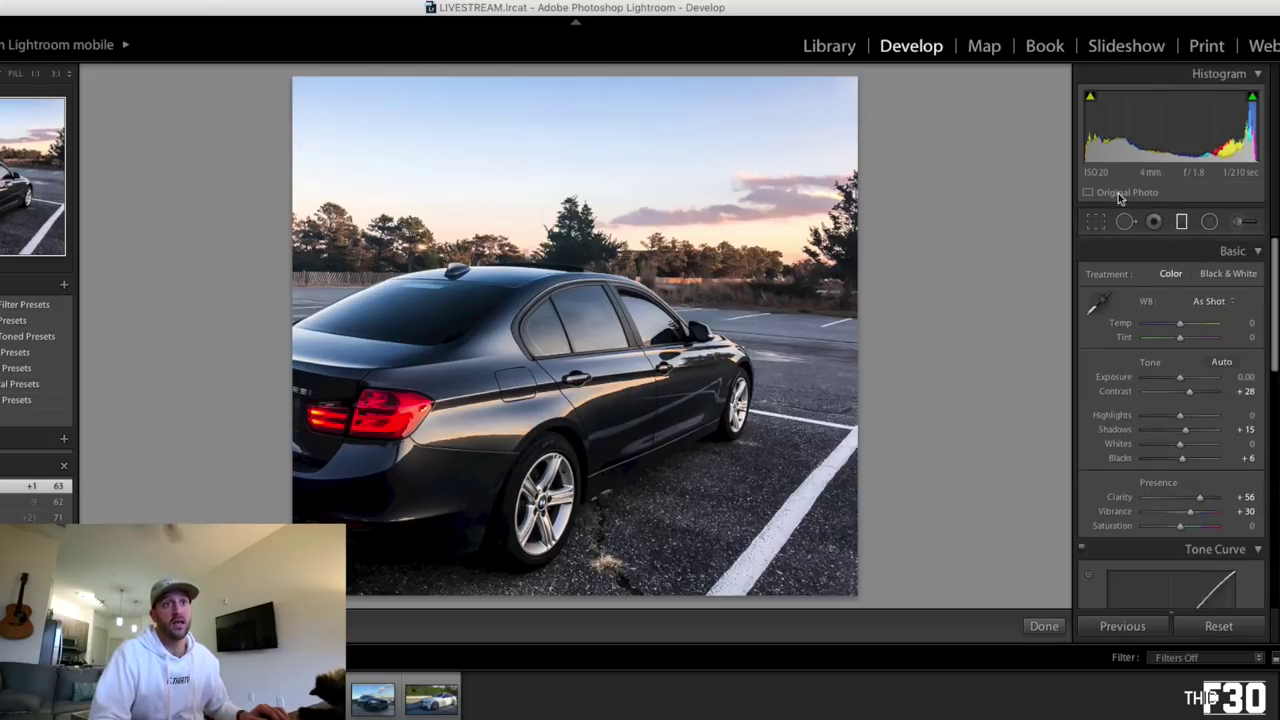
pyautogui.moveTo(558, 78); pyautogui.dragTo(556, 372)
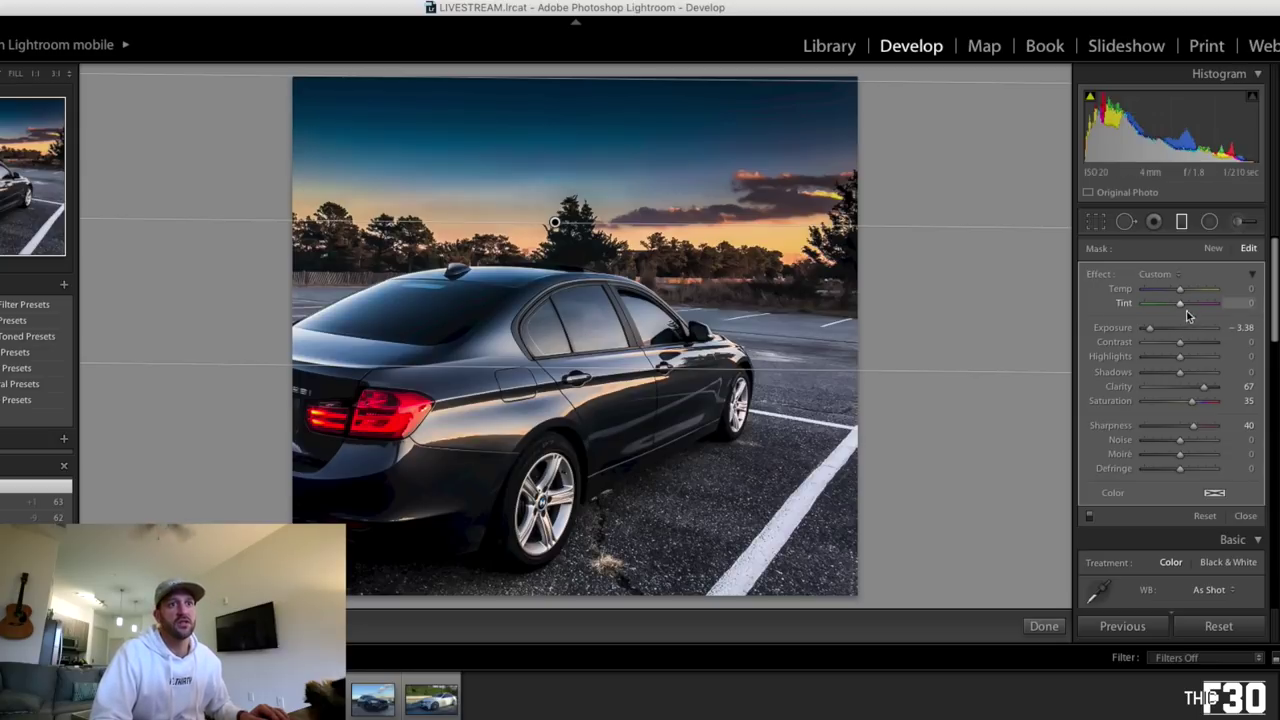
pyautogui.moveTo(1150, 328)
pyautogui.mouseDown()
pyautogui.moveTo(1168, 330)
pyautogui.moveTo(1093, 340)
pyautogui.moveTo(1160, 334)
pyautogui.mouseUp()
pyautogui.click(1178, 221)
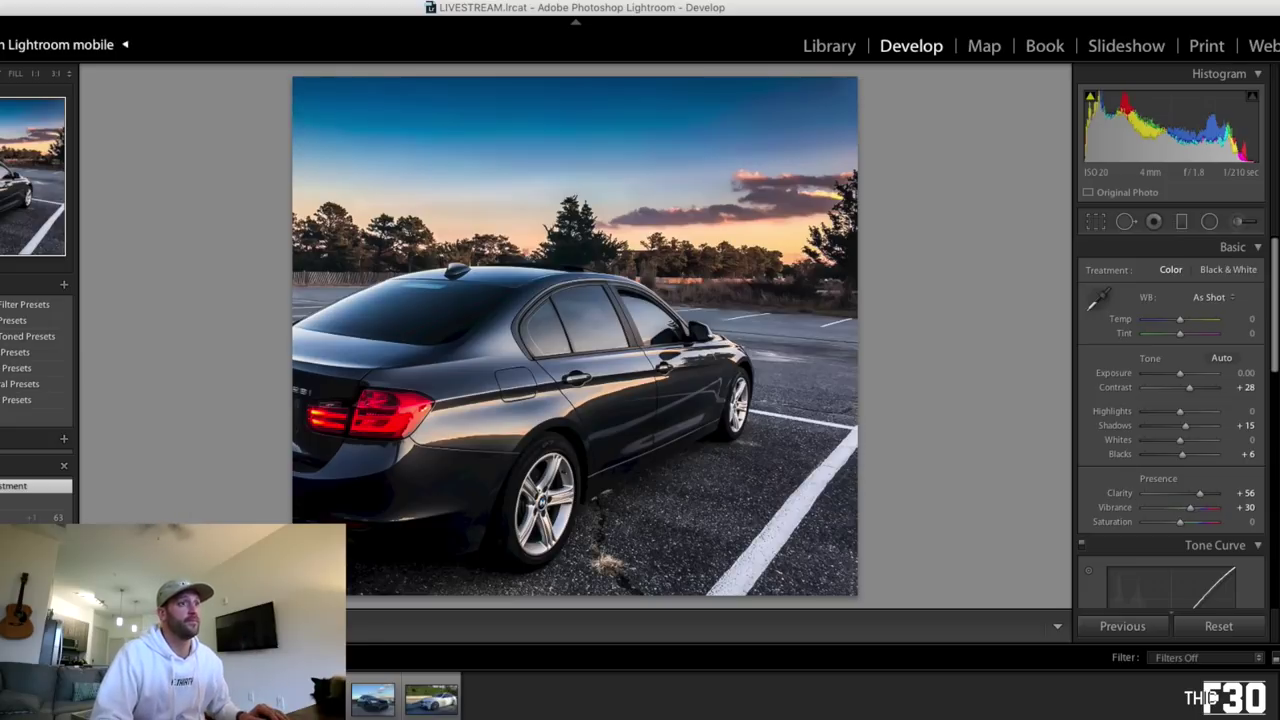
# Export the finished parking lot photo and bring up the black car photo with the mural wall for editing
pyautogui.click(5, 2)
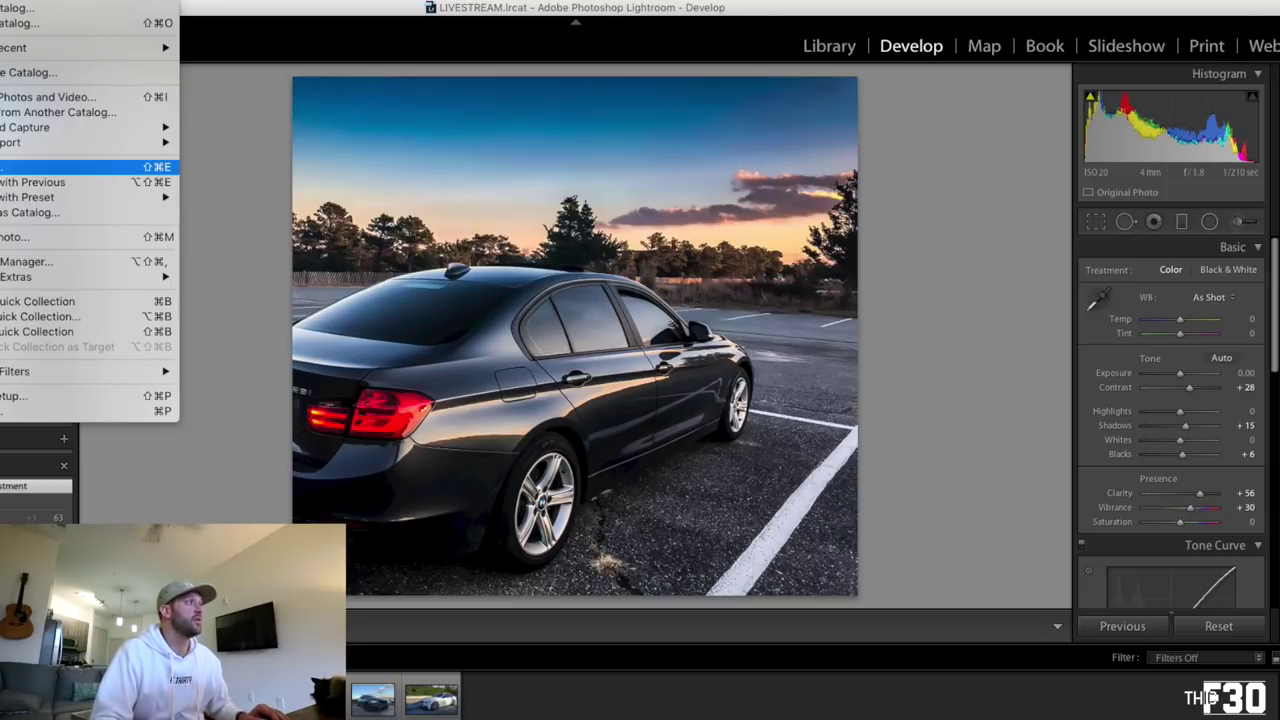
pyautogui.click(340, 279)
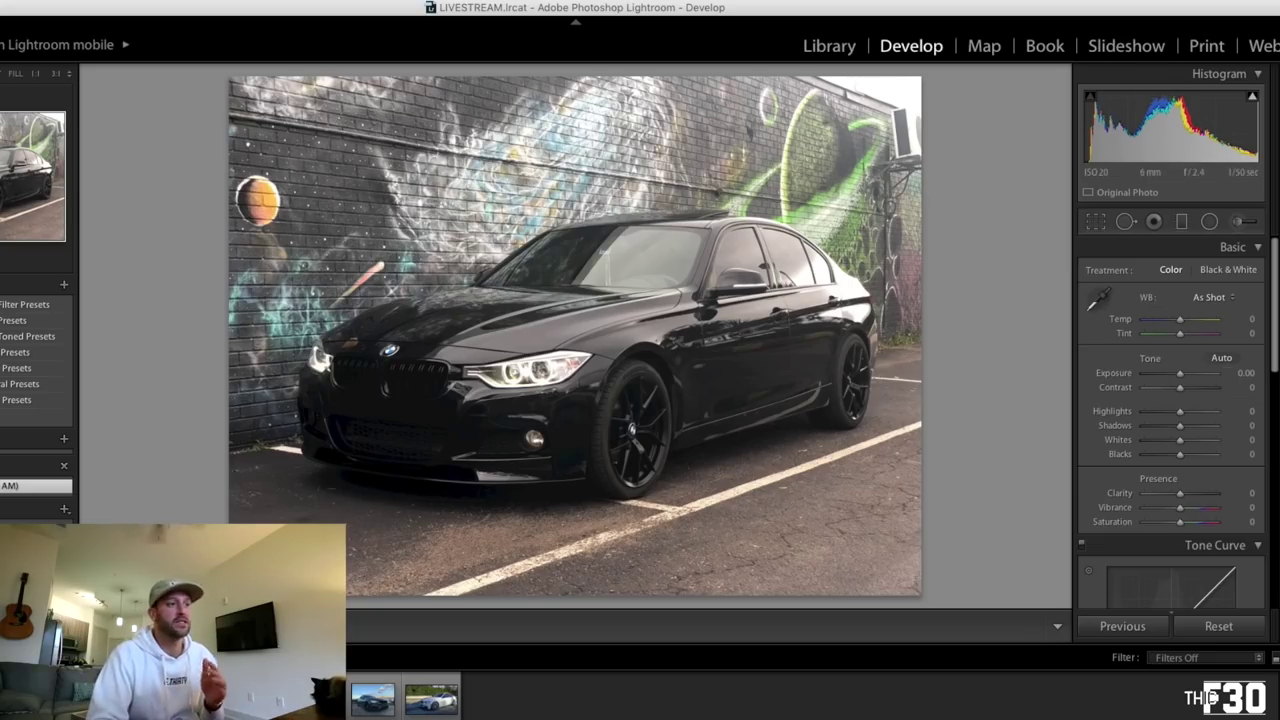
pyautogui.press('super+Tab')
pyautogui.click(793, 18)
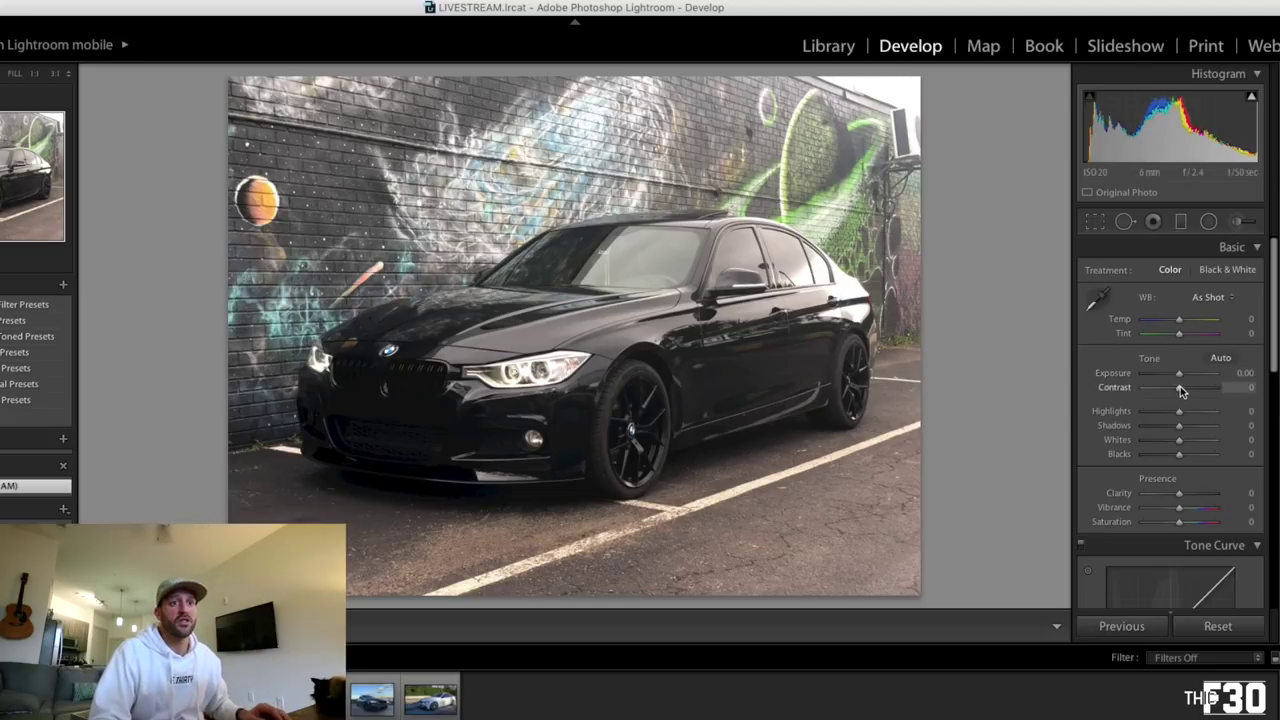
# Set the mural photo's Exposure to -0.15, Contrast +61, Highlights -12, Shadows +12, Blacks +26, Clarity +59 and Vibrance +36
pyautogui.moveTo(1177, 376); pyautogui.dragTo(1203, 405)
pyautogui.scroll(-3, 1205, 418)
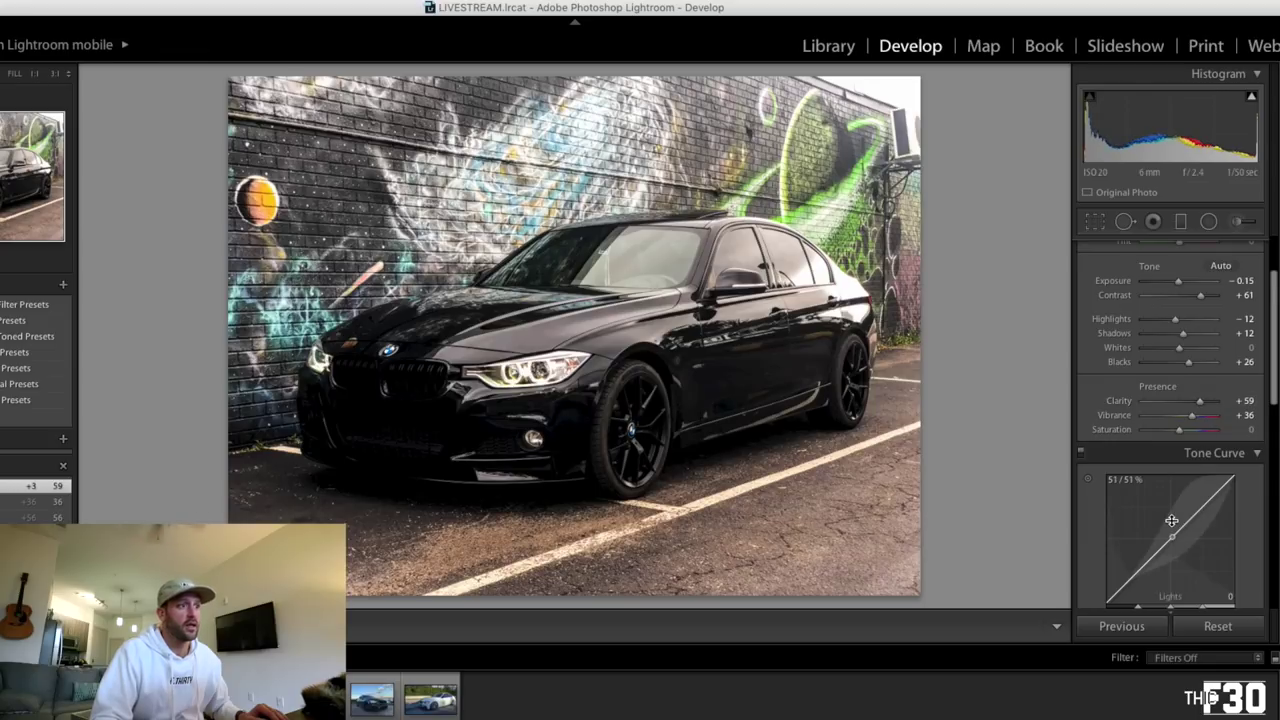
# Reduce the mural photo's Yellow Saturation to -92
pyautogui.scroll(-6, 1171, 520)
pyautogui.scroll(-4, 1171, 527)
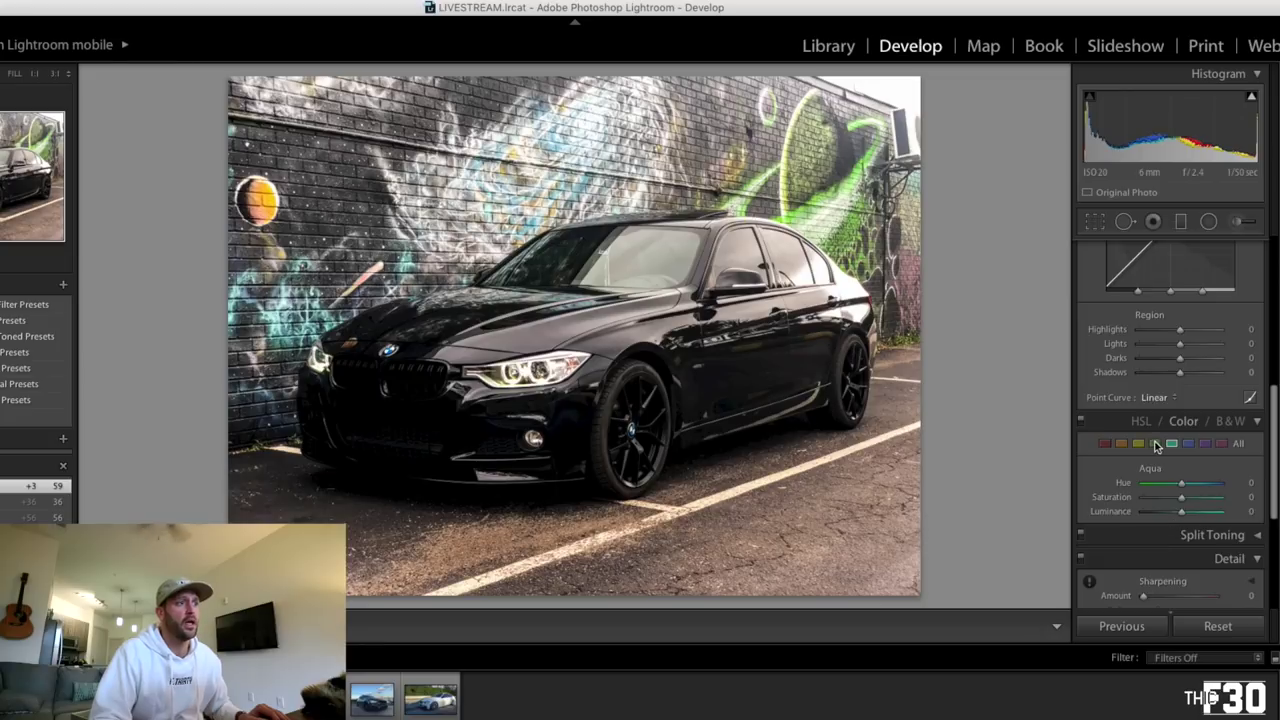
pyautogui.click(1138, 444)
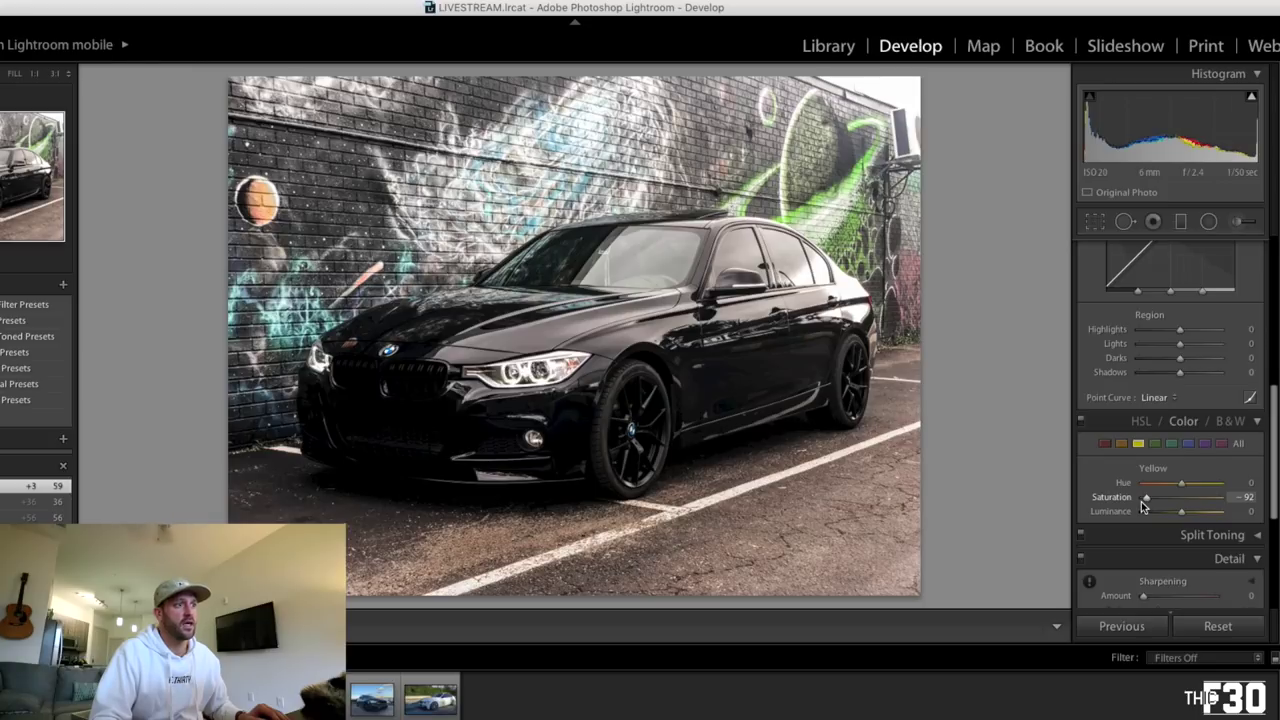
pyautogui.moveTo(1143, 505); pyautogui.dragTo(1145, 506)
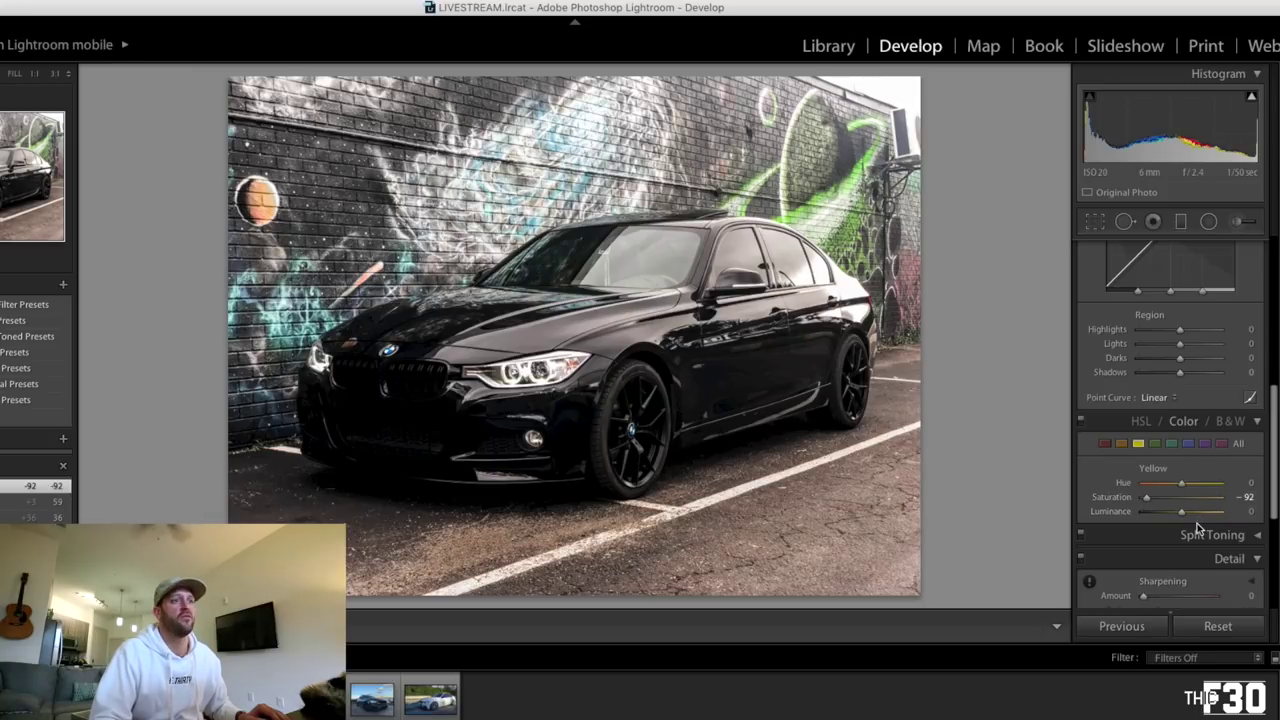
# Set the mural photo's Blue Saturation to +35 and its sharpening to Amount 75, Radius 1.7, Detail 50 and Masking 45
pyautogui.scroll(-5, 1190, 500)
pyautogui.moveTo(1150, 415); pyautogui.dragTo(1176, 416)
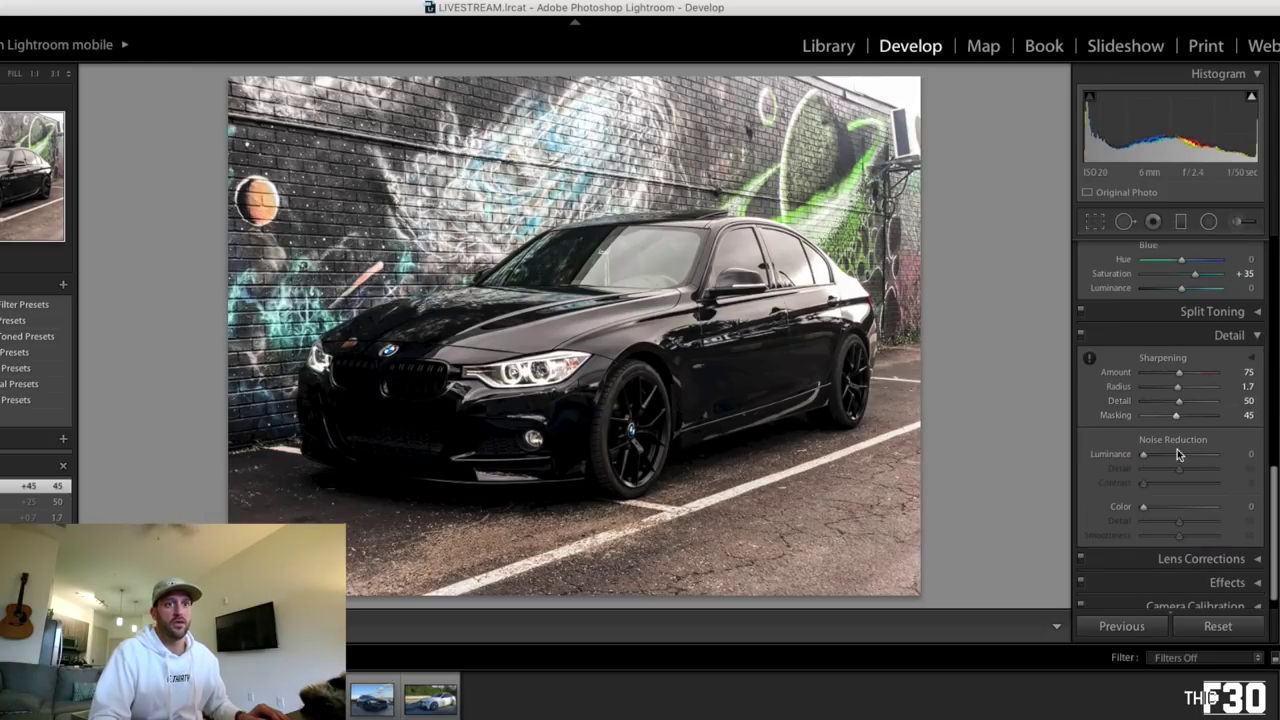
# Set the mural photo's noise reduction to Luminance 49, luminance Detail 72, Contrast 50 and Color 49
pyautogui.click(1178, 454)
pyautogui.click(1178, 482)
pyautogui.click(1178, 506)
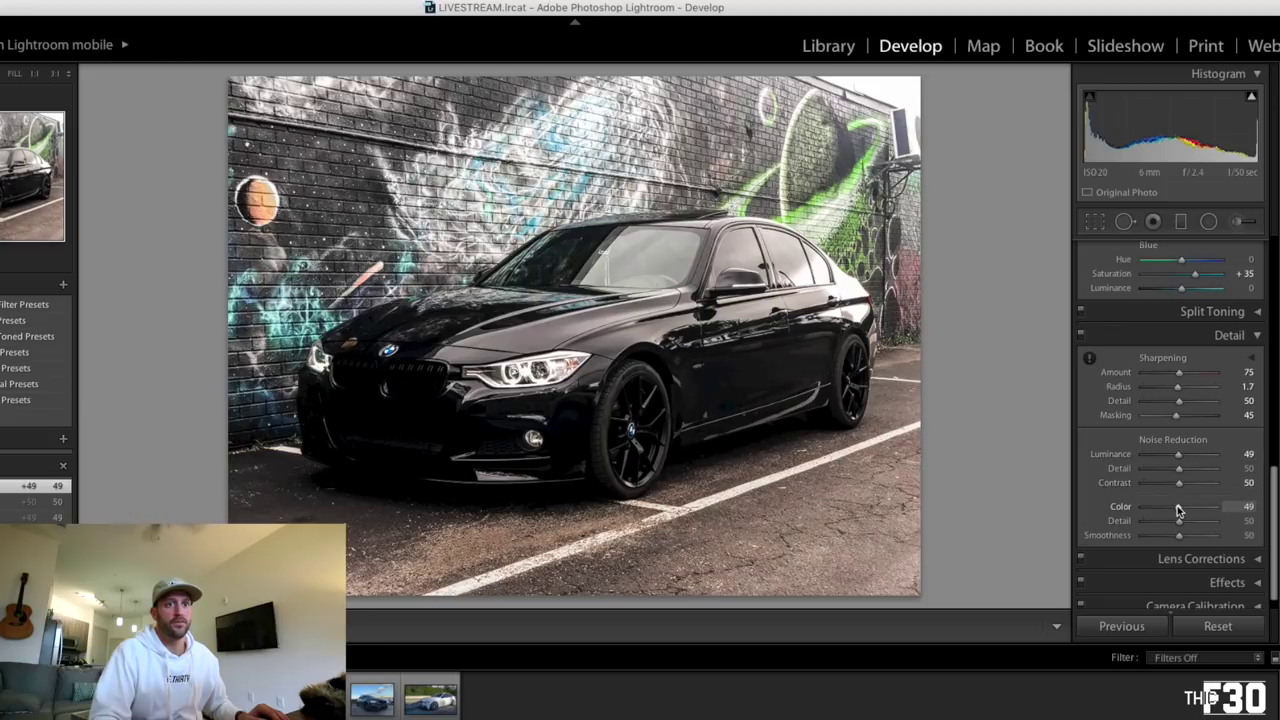
pyautogui.scroll(2, 1176, 515)
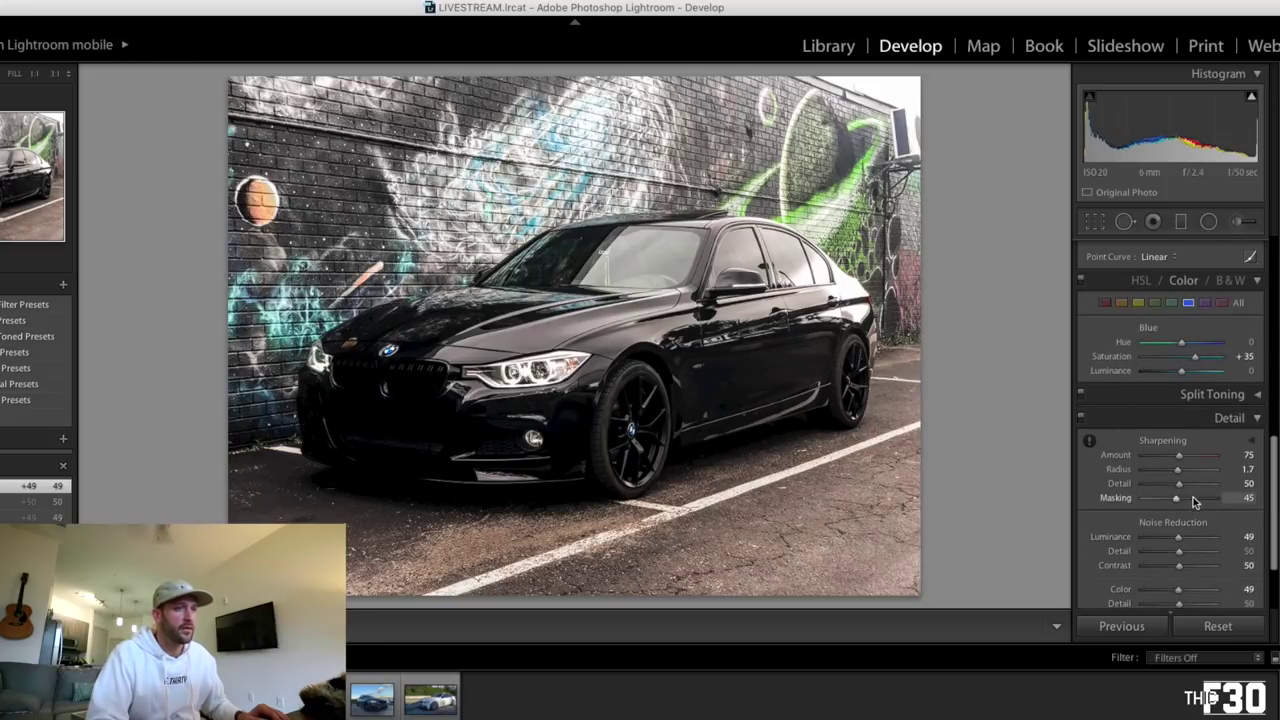
pyautogui.scroll(-1, 1195, 540)
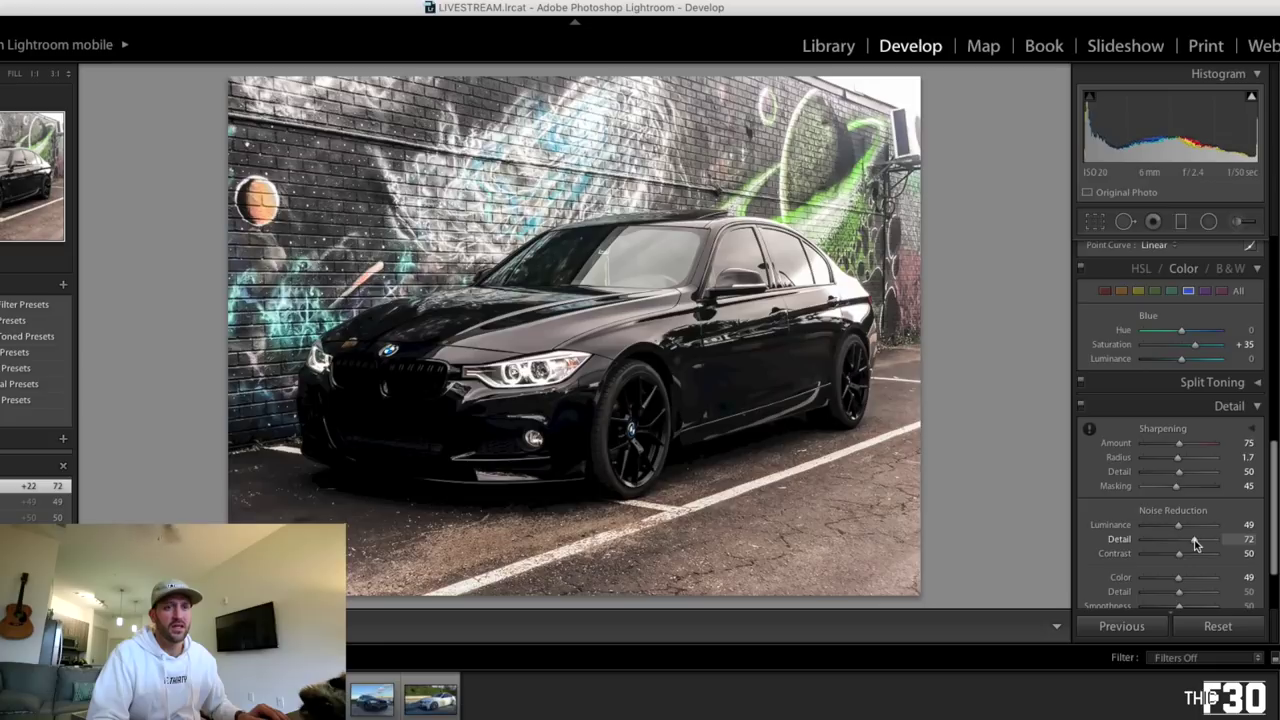
# Add a slightly tilted graduated filter over the mural wall with Exposure -0.95, Contrast 33, Clarity 87 and Saturation 54, and finish it
pyautogui.press('m')
pyautogui.moveTo(540, 80); pyautogui.dragTo(562, 370)
pyautogui.click(549, 226)
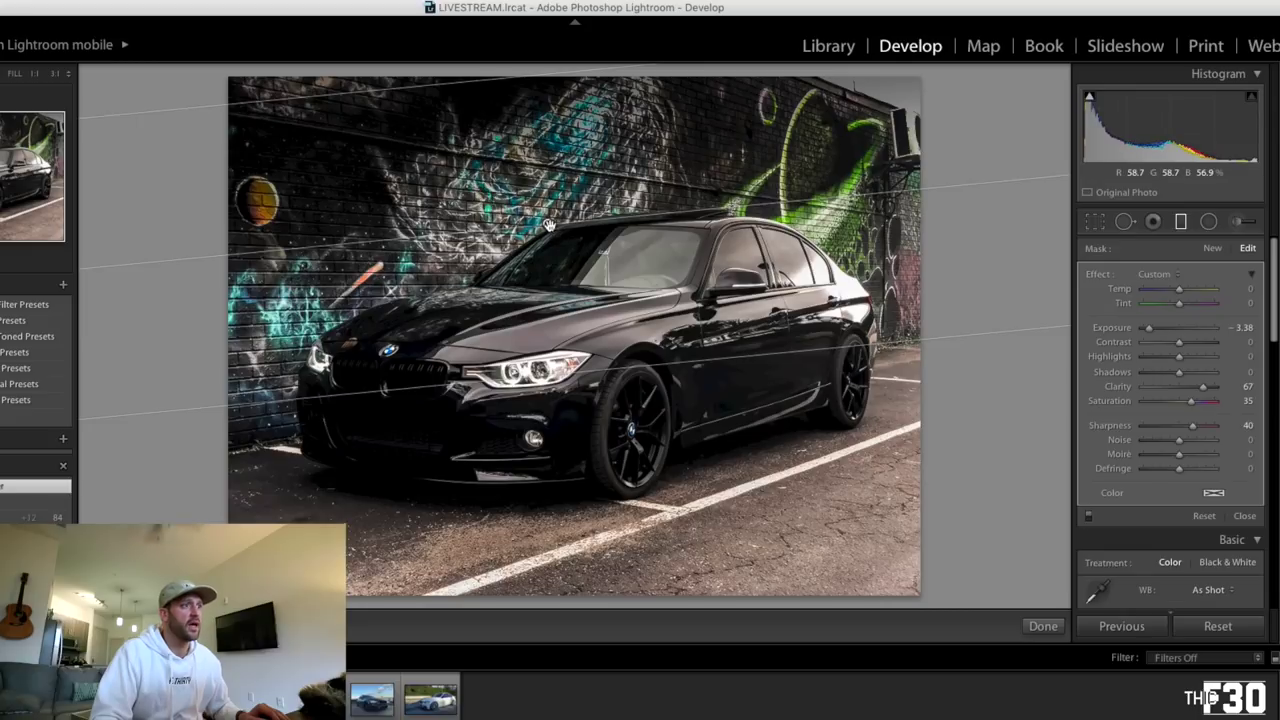
pyautogui.click(1171, 330)
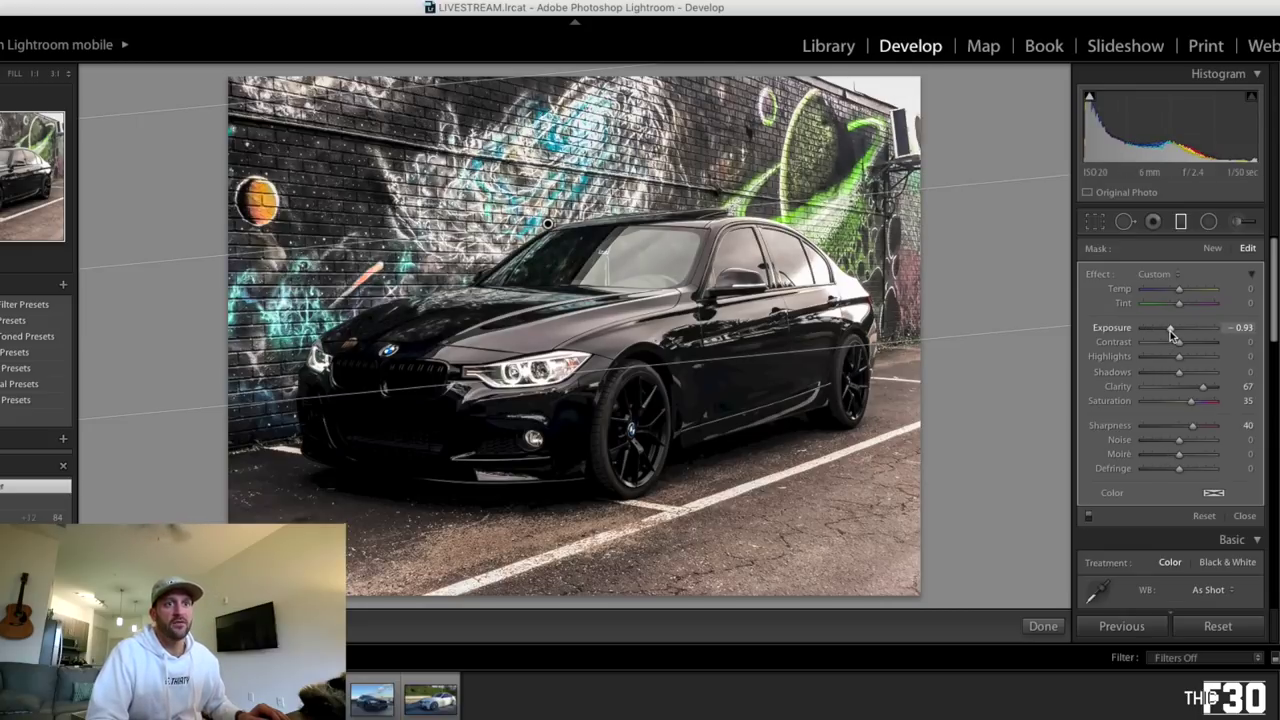
pyautogui.moveTo(1186, 344); pyautogui.dragTo(1188, 351)
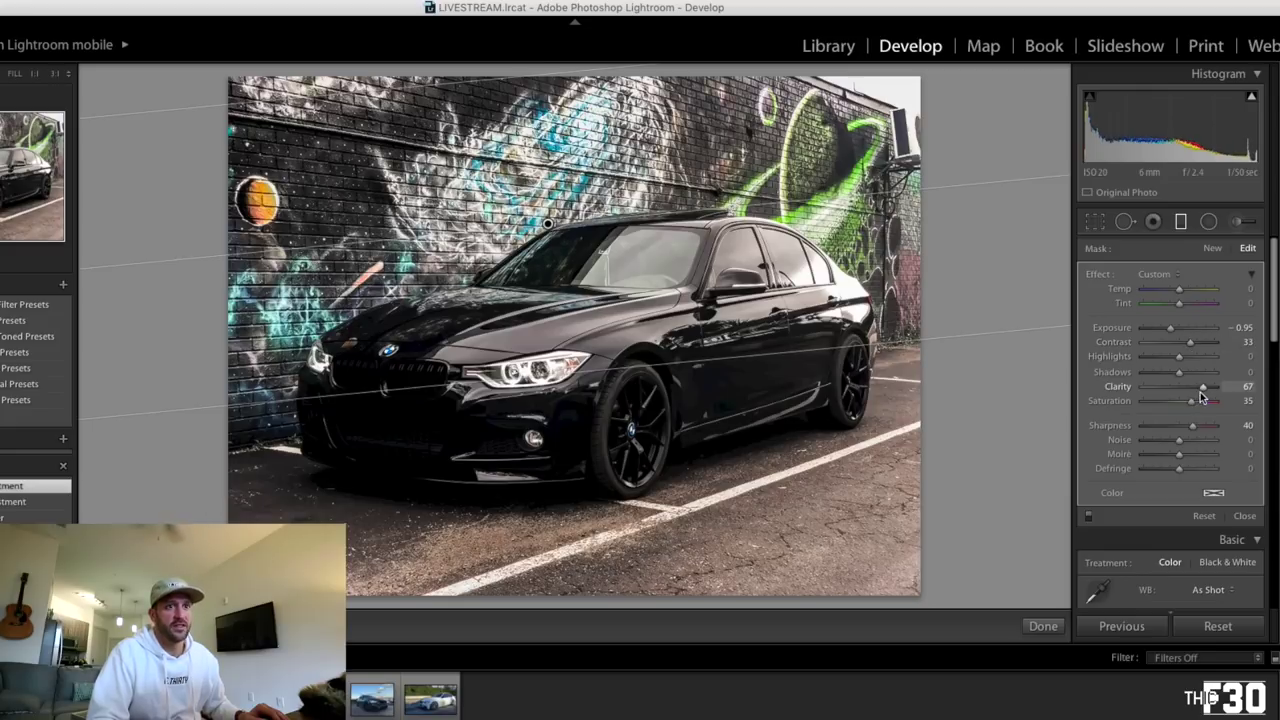
pyautogui.moveTo(1199, 405); pyautogui.dragTo(1199, 405)
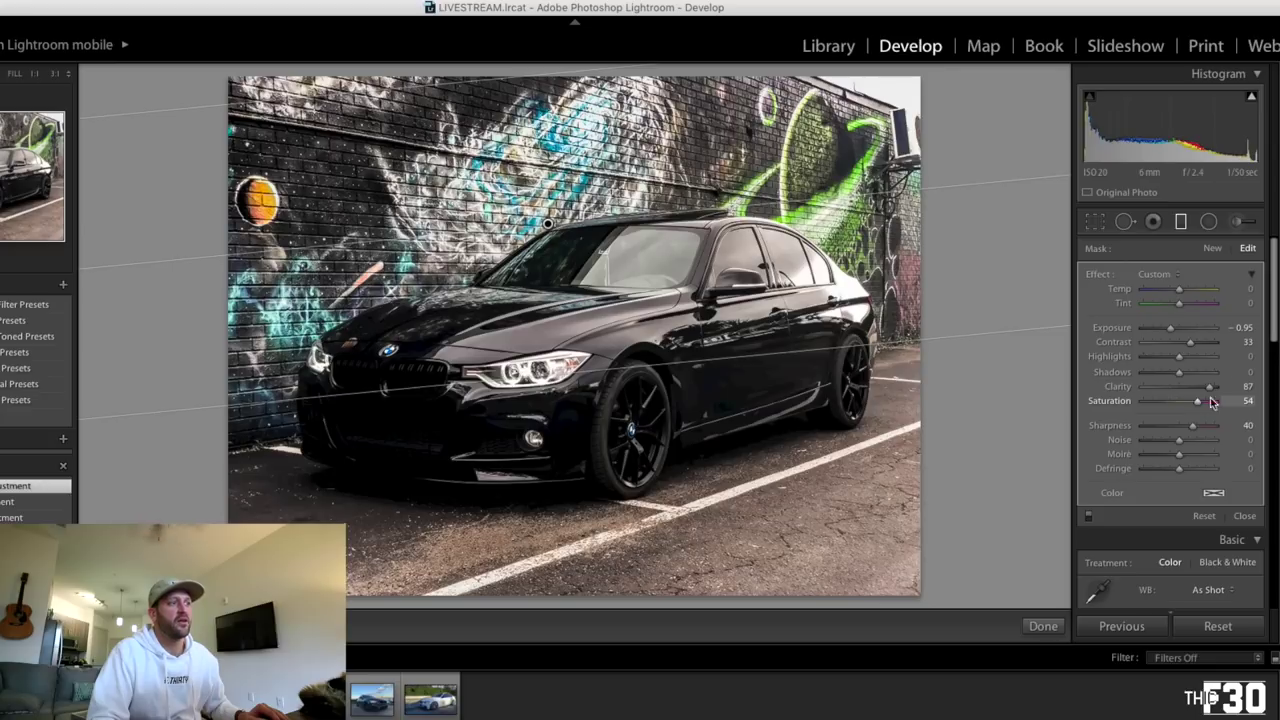
pyautogui.click(1180, 222)
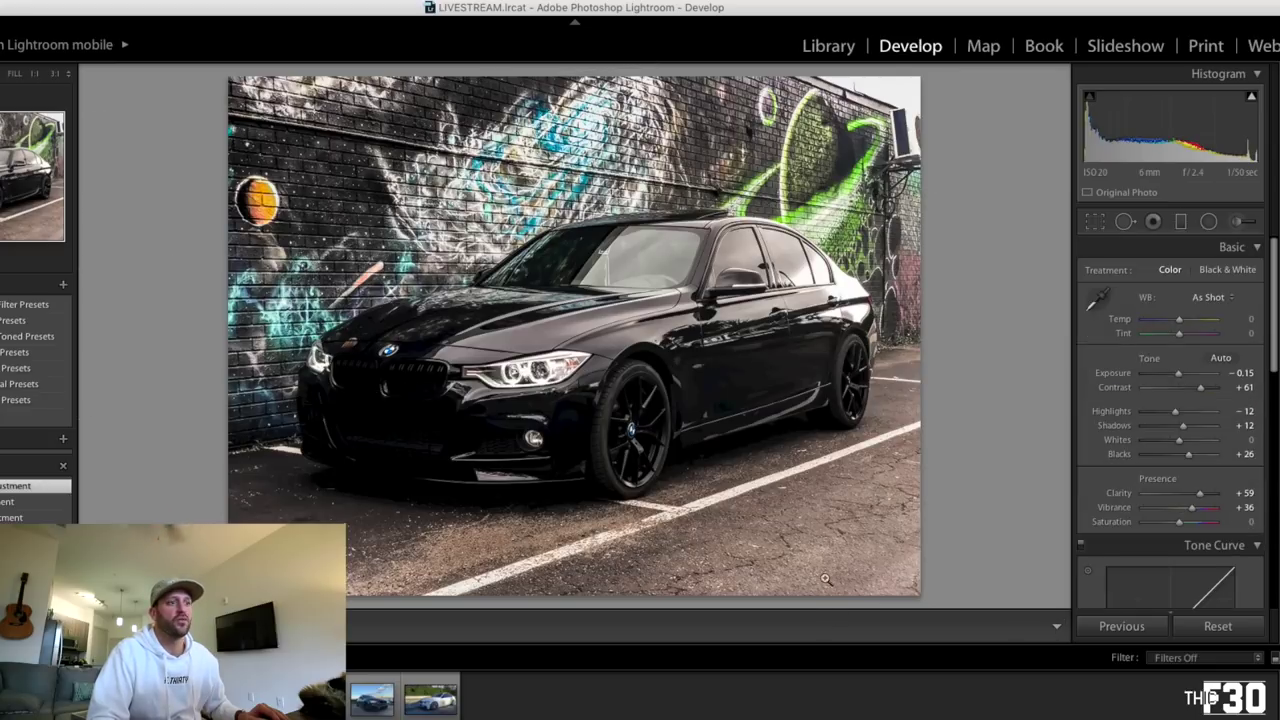
# Add an angled graduated filter over the pavement from the photo's lower right, lighten its Exposure, and finish the filter
pyautogui.press('m')
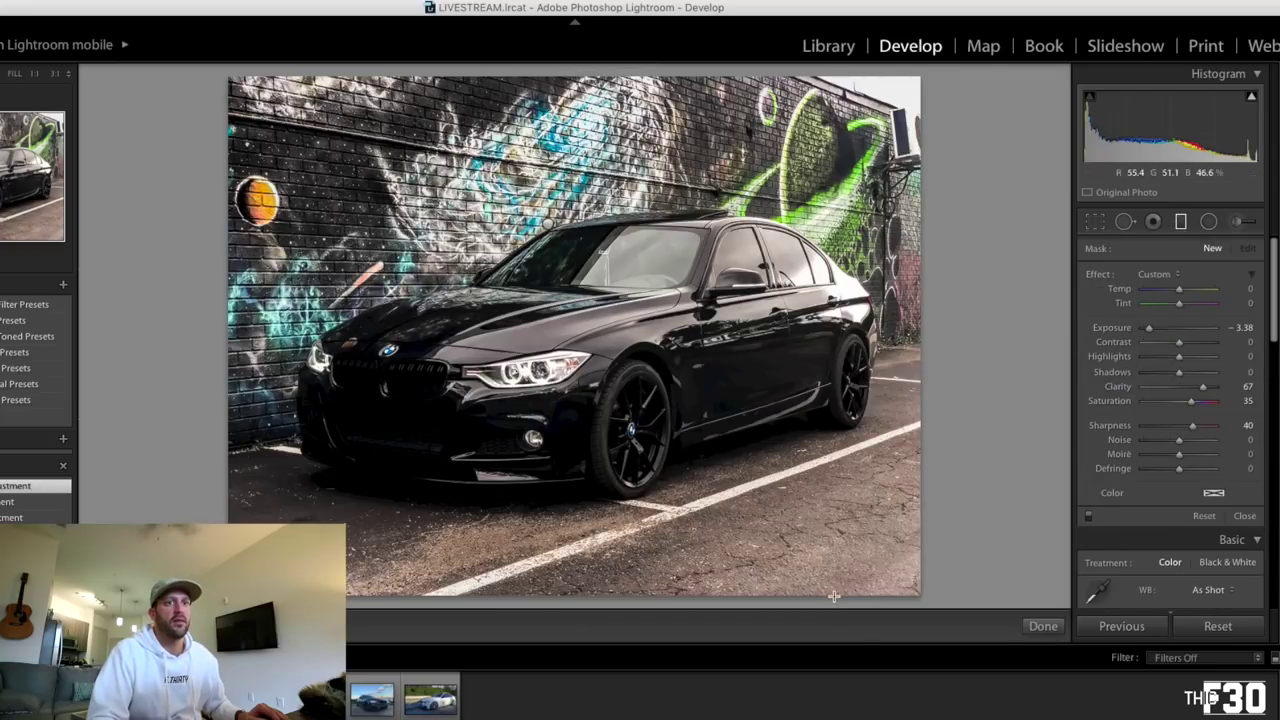
pyautogui.moveTo(833, 595); pyautogui.dragTo(777, 393)
pyautogui.moveTo(803, 491); pyautogui.dragTo(803, 495)
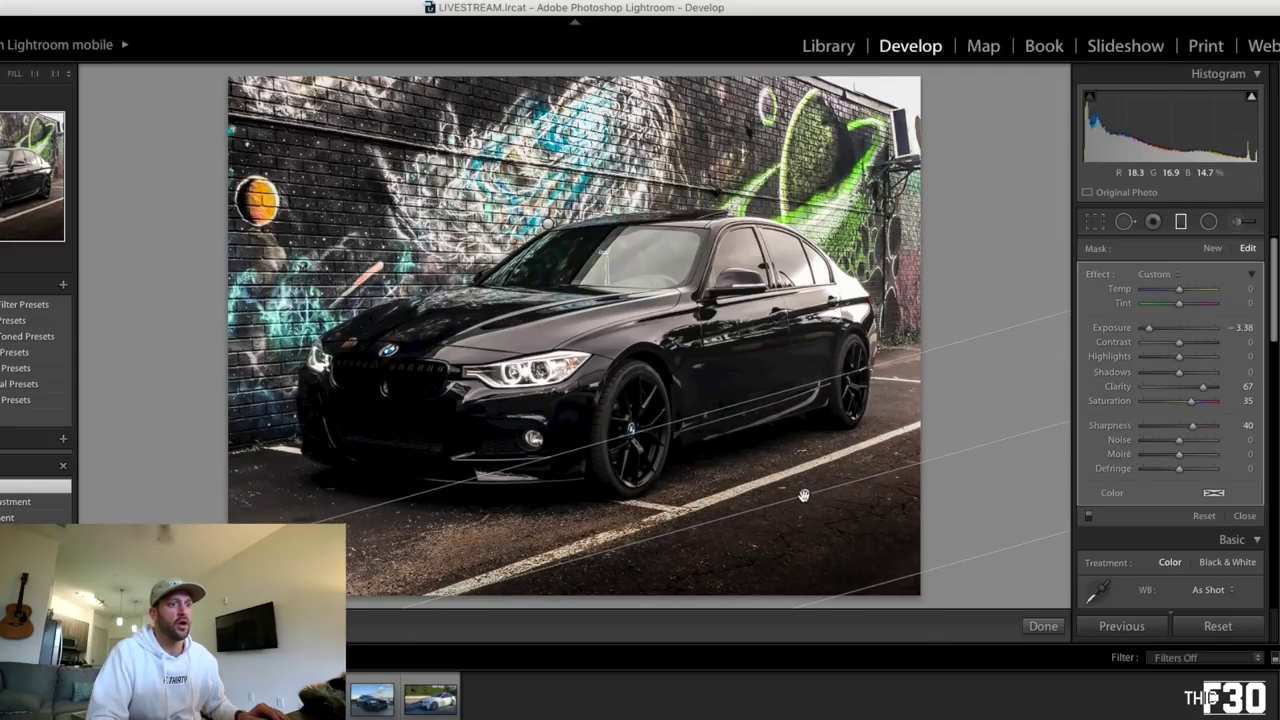
pyautogui.moveTo(1148, 327); pyautogui.dragTo(1191, 346)
pyautogui.click(1182, 222)
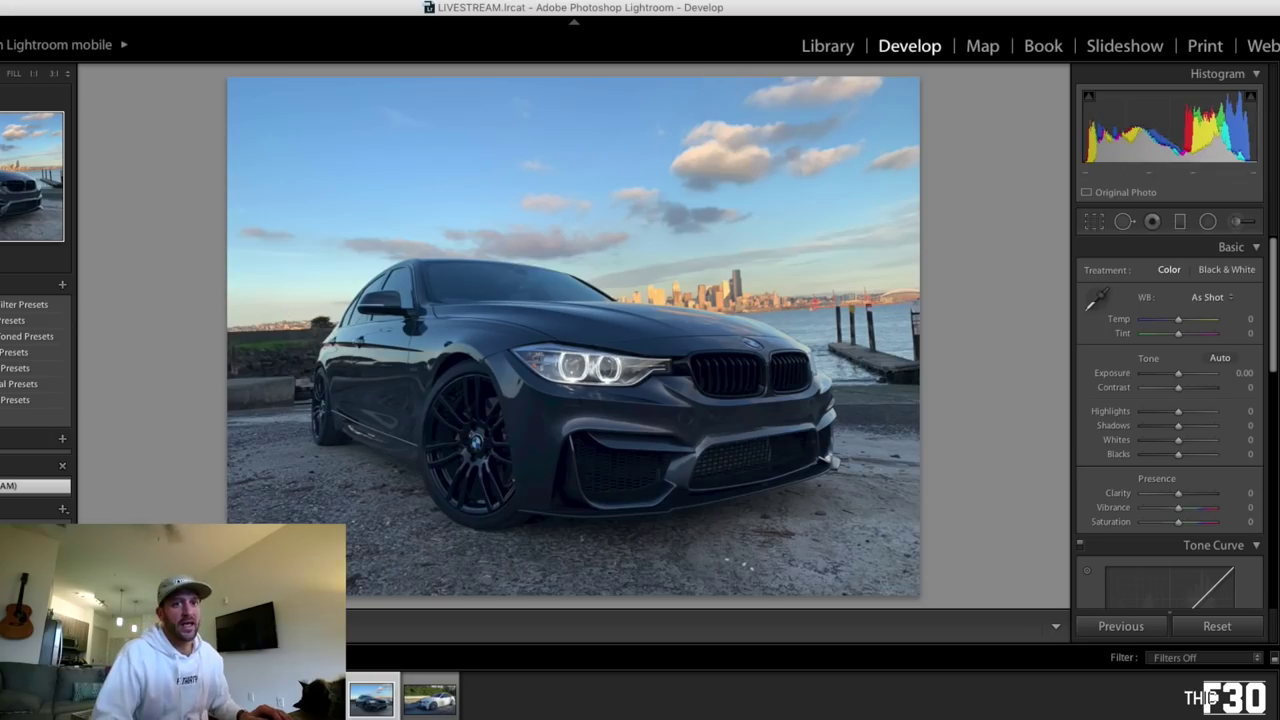
# Check the waterfront car photo's file in Finder's LIGHTROOM VIDEO folder and return to Lightroom
pyautogui.press('super+Tab')
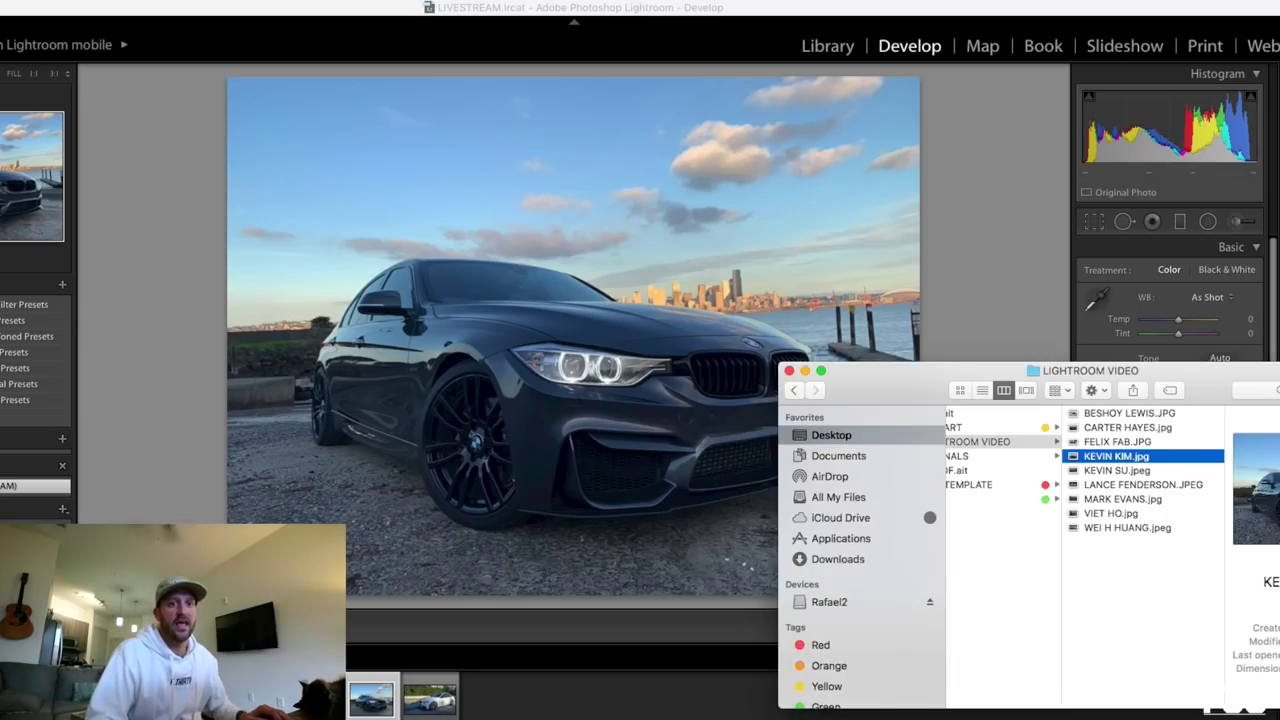
pyautogui.click(703, 5)
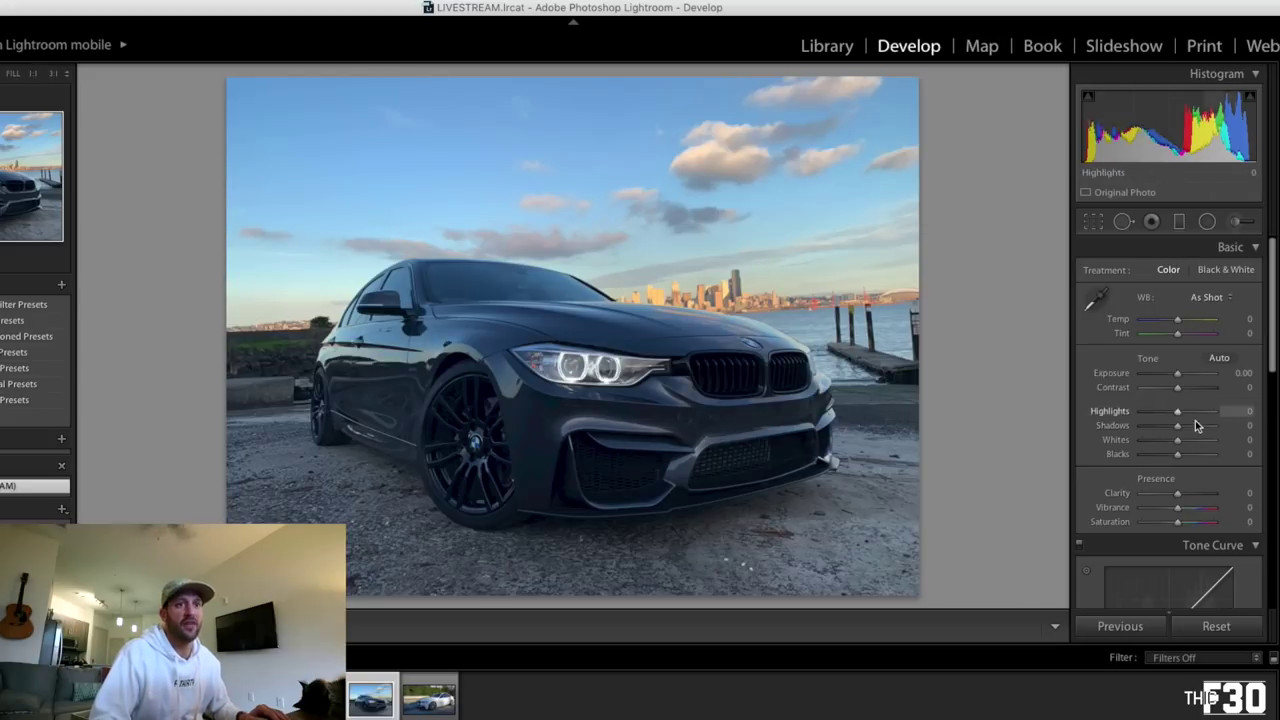
# Set the waterfront car photo's Contrast to +52, and raise its Clarity and Vibrance for a punchier look
pyautogui.moveTo(1181, 387); pyautogui.dragTo(1199, 388)
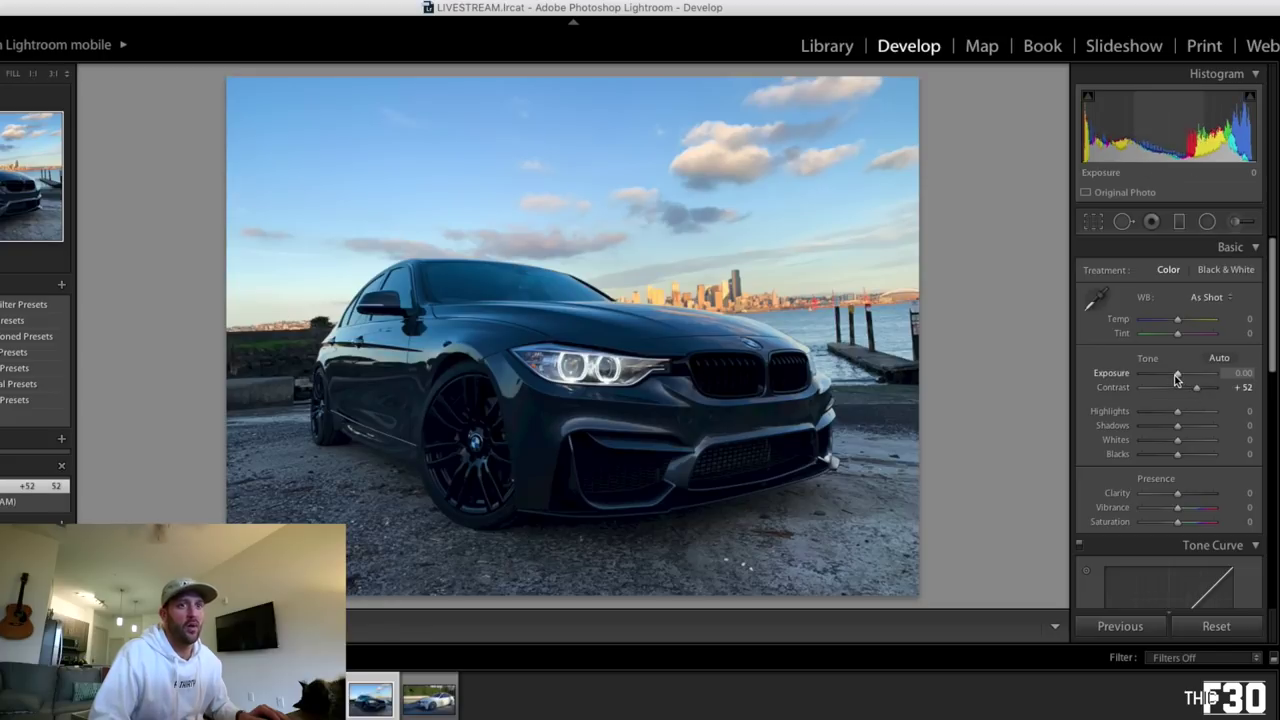
pyautogui.press('-')
pyautogui.moveTo(1196, 388); pyautogui.dragTo(1203, 463)
pyautogui.scroll(-2, 1187, 460)
pyautogui.moveTo(1177, 478); pyautogui.dragTo(1194, 485)
# Adjust the waterfront photo's tone curve to Darks -7 and Highlights +6
pyautogui.scroll(-4, 1187, 495)
pyautogui.scroll(-10, 1188, 493)
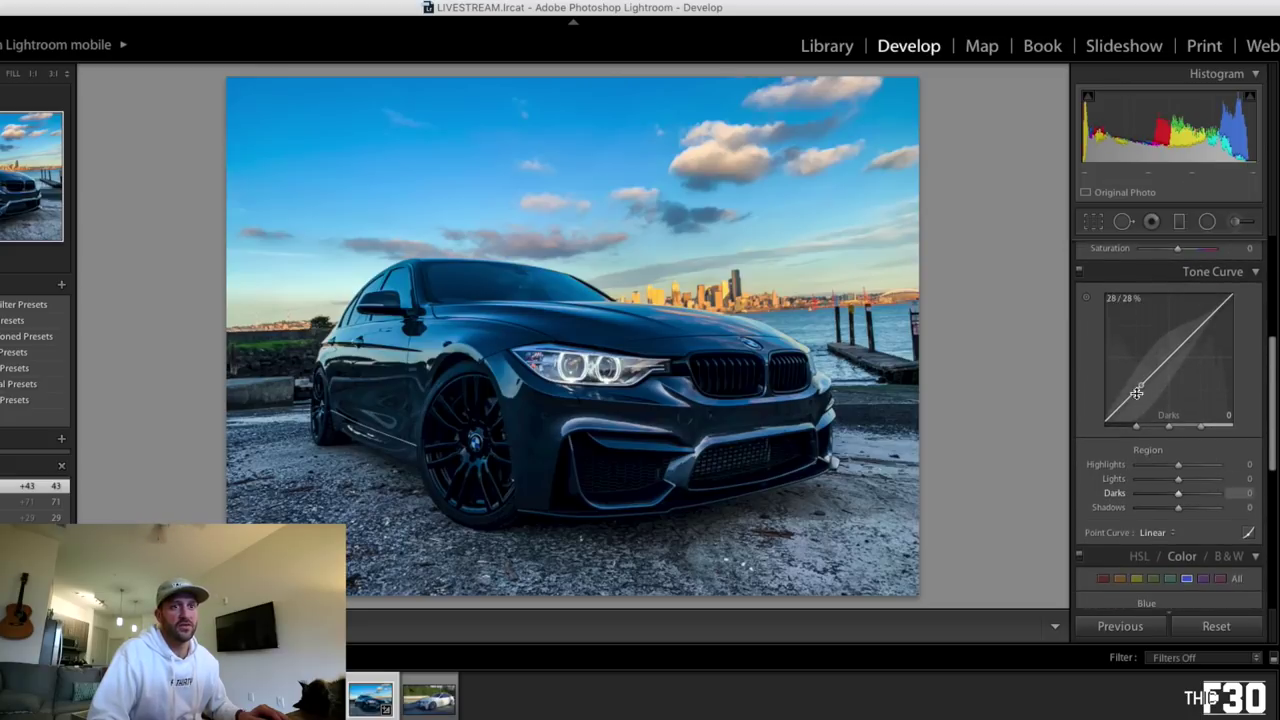
pyautogui.moveTo(1137, 388); pyautogui.dragTo(1138, 396)
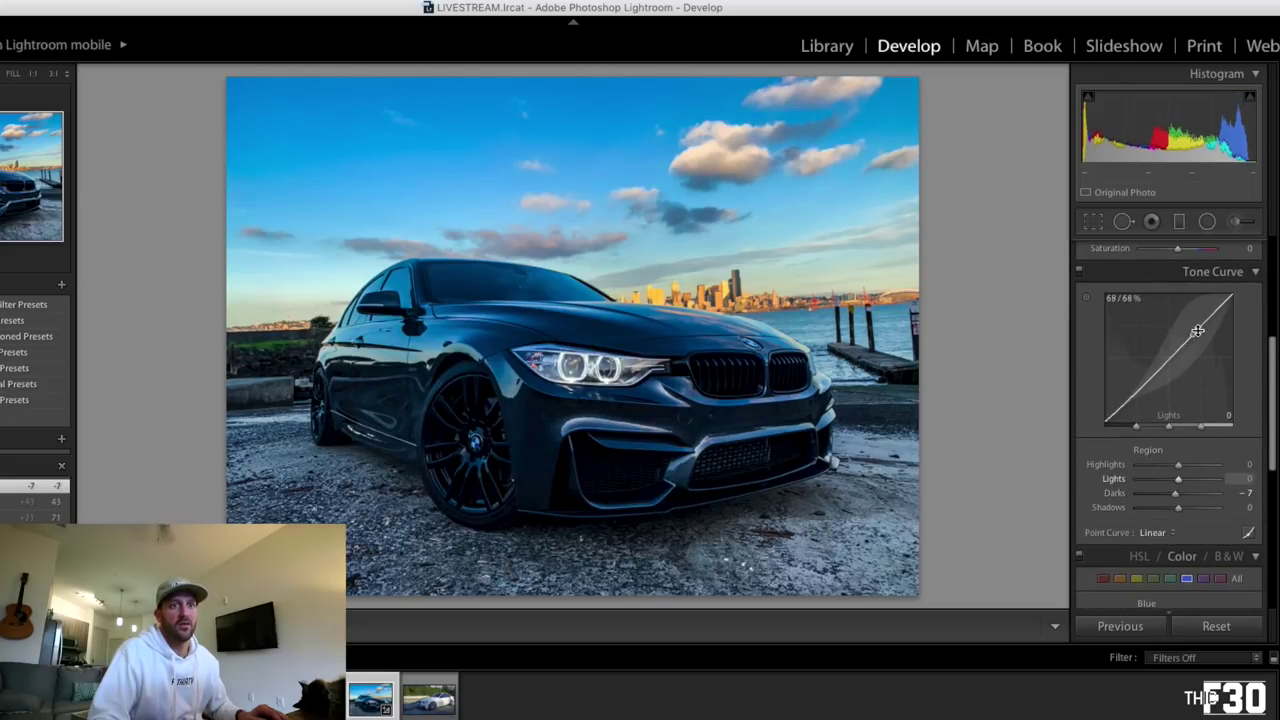
pyautogui.moveTo(1210, 317); pyautogui.dragTo(1210, 314)
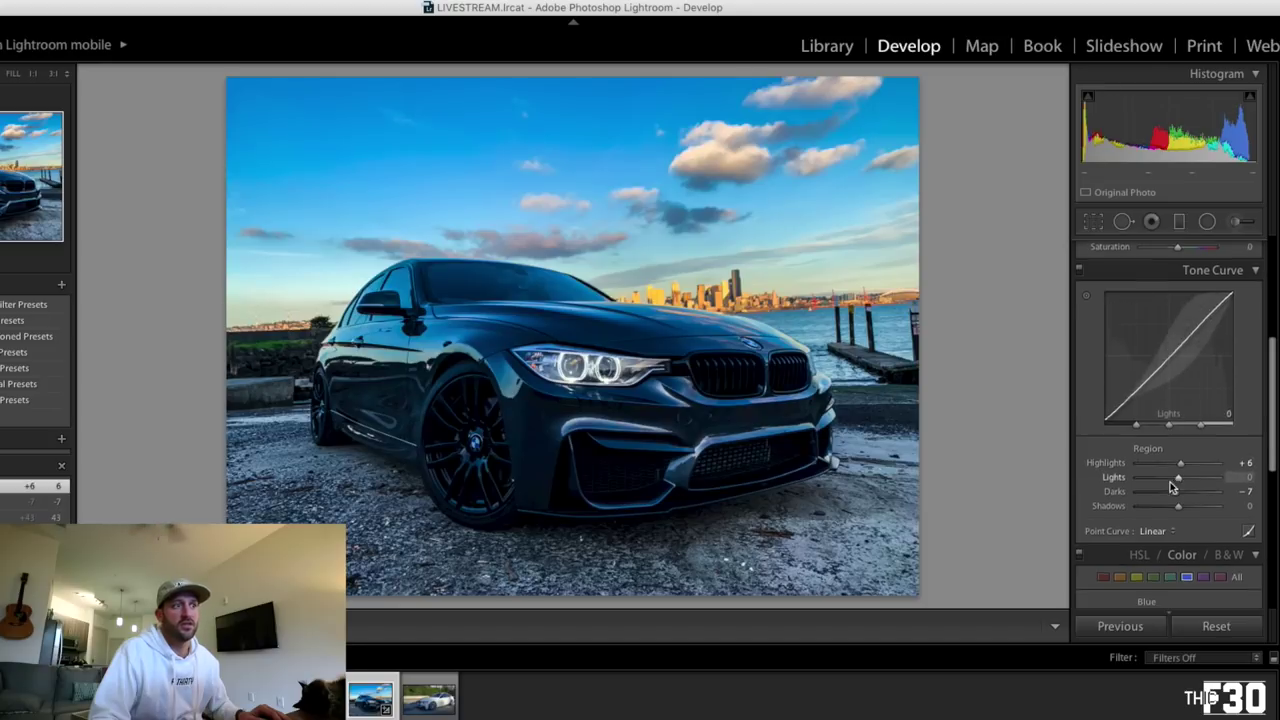
# Add a graduated filter down over the waterfront photo's sky with Exposure -0.81 and Contrast 33, and close the filter
pyautogui.scroll(-3, 1170, 470)
pyautogui.press('m')
pyautogui.moveTo(556, 78); pyautogui.dragTo(558, 416)
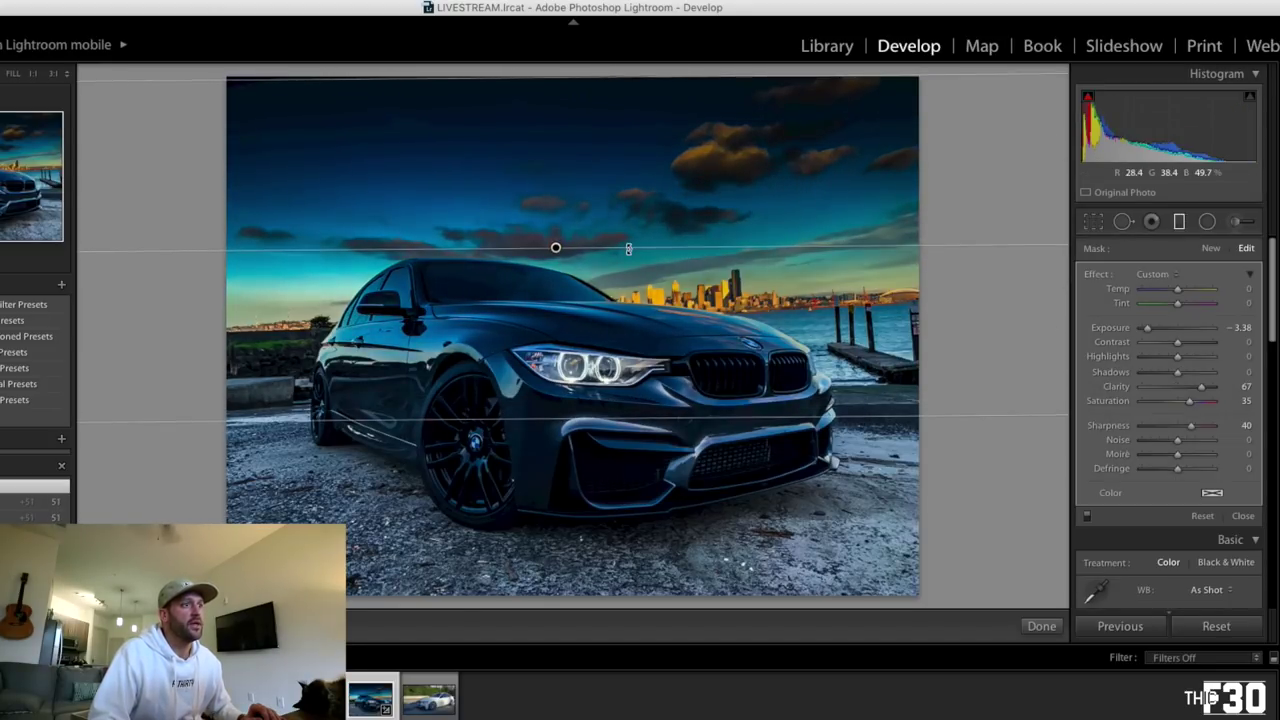
pyautogui.moveTo(557, 250); pyautogui.dragTo(556, 234)
pyautogui.moveTo(1147, 328); pyautogui.dragTo(1190, 344)
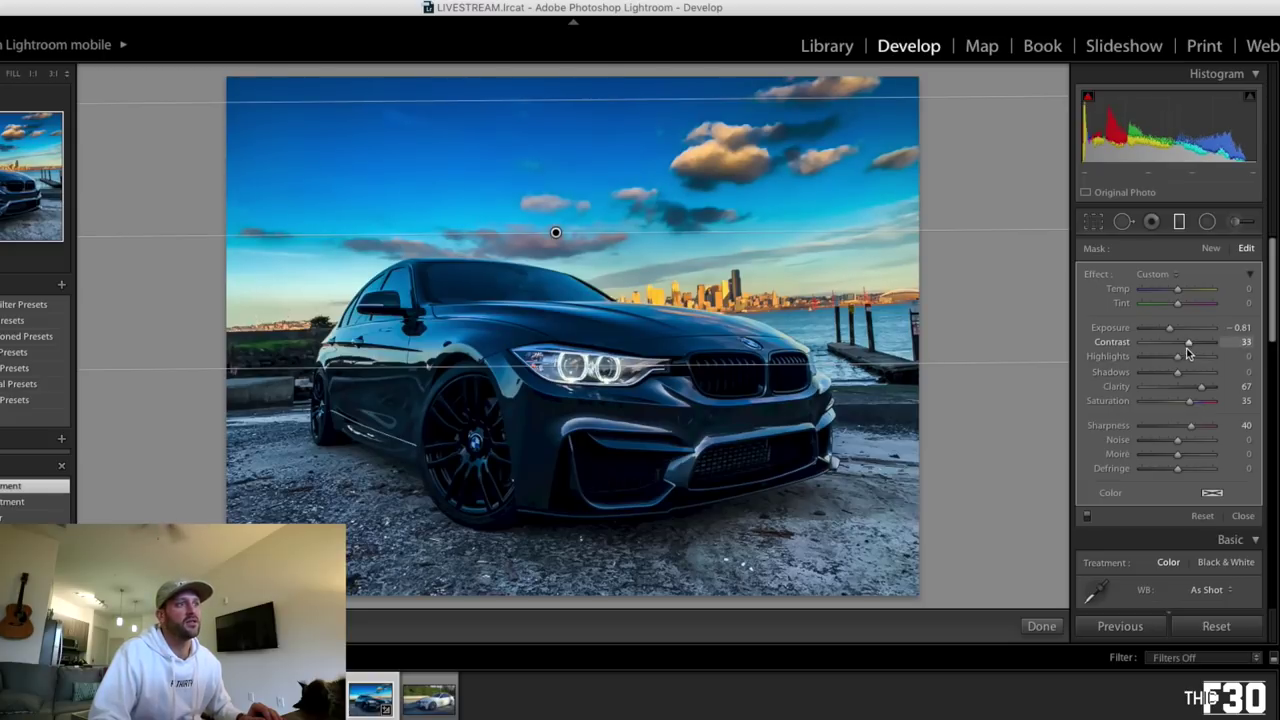
pyautogui.click(1177, 221)
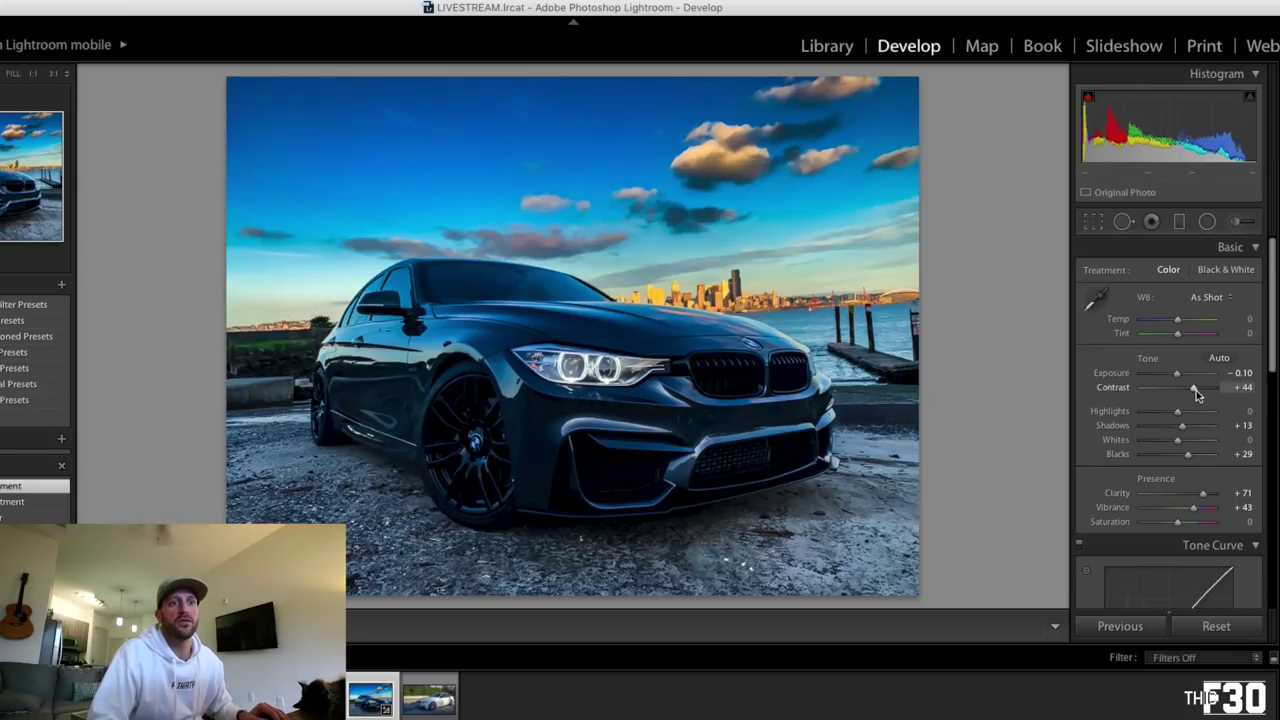
# Readjust the waterfront photo's Contrast and set its Blue Saturation to -30
pyautogui.press('super+shift+z')
pyautogui.press('super+shift+z')
pyautogui.press('super+shift+z')
pyautogui.scroll(-10, 1218, 517)
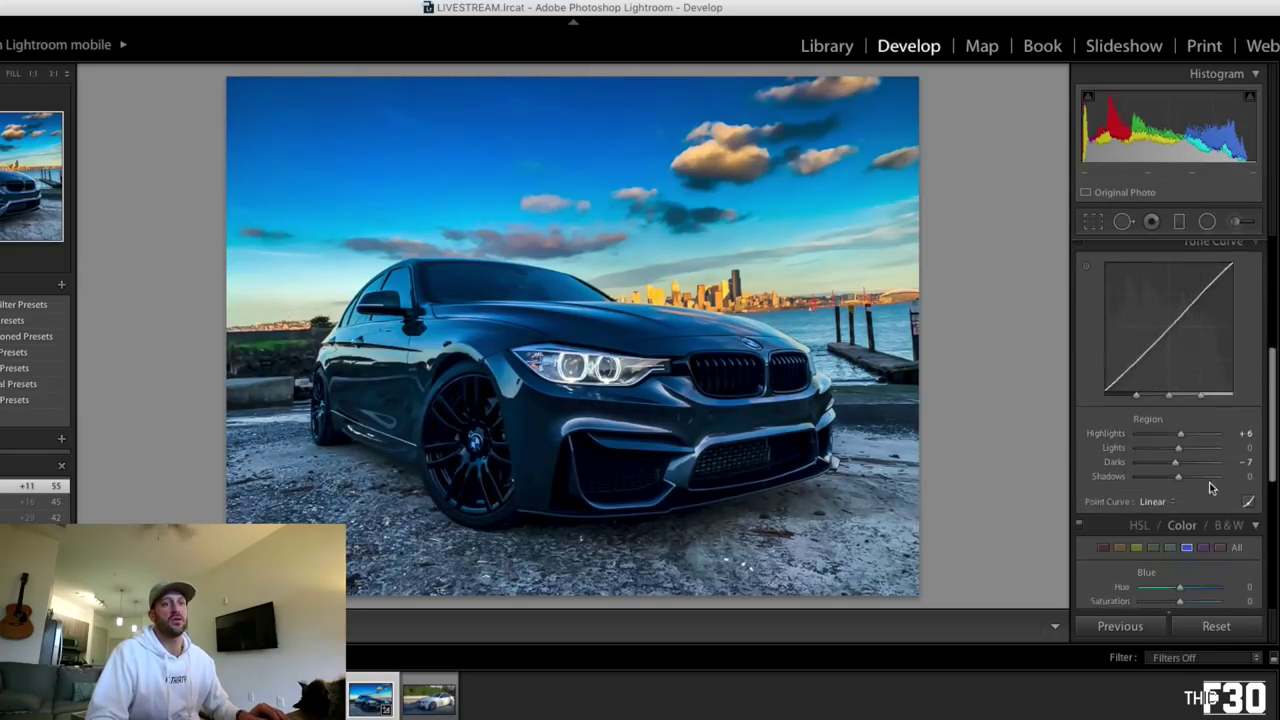
pyautogui.moveTo(1177, 381); pyautogui.dragTo(1164, 380)
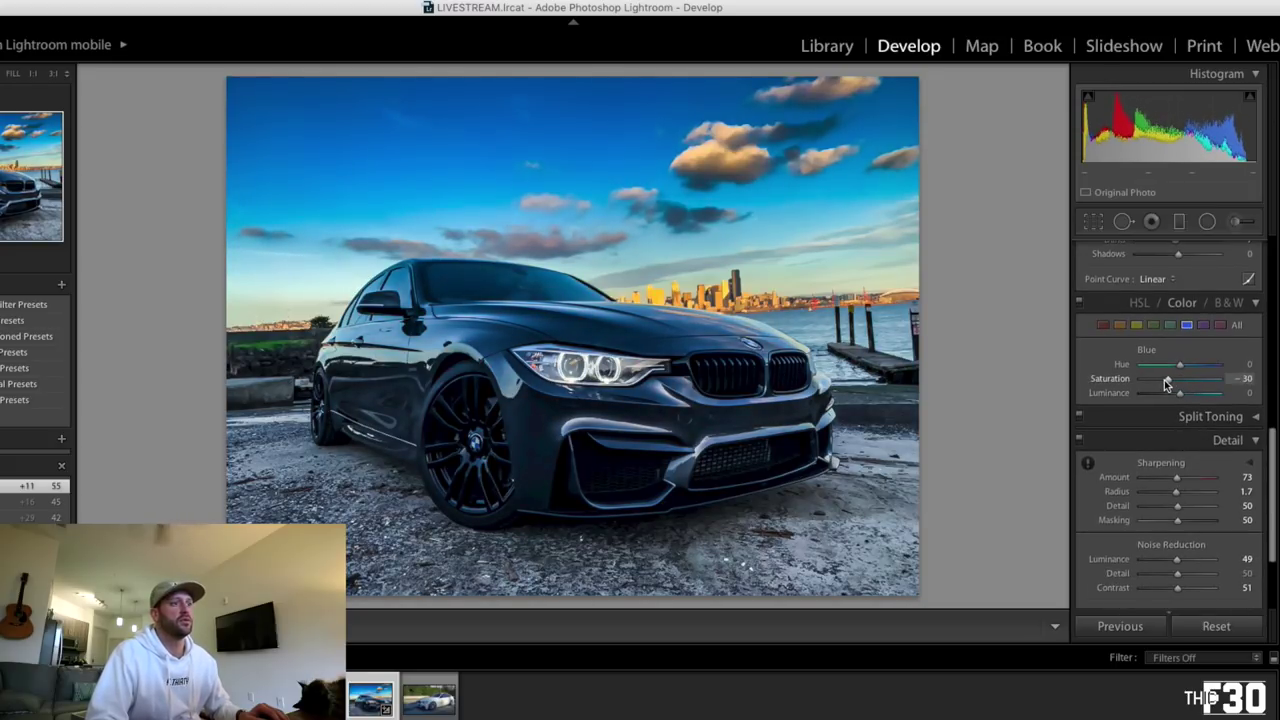
# Refine the waterfront photo's sky filter with Clarity 84, Saturation 54, and Temp and Tint at -1, and close the filter
pyautogui.press('m')
pyautogui.click(554, 234)
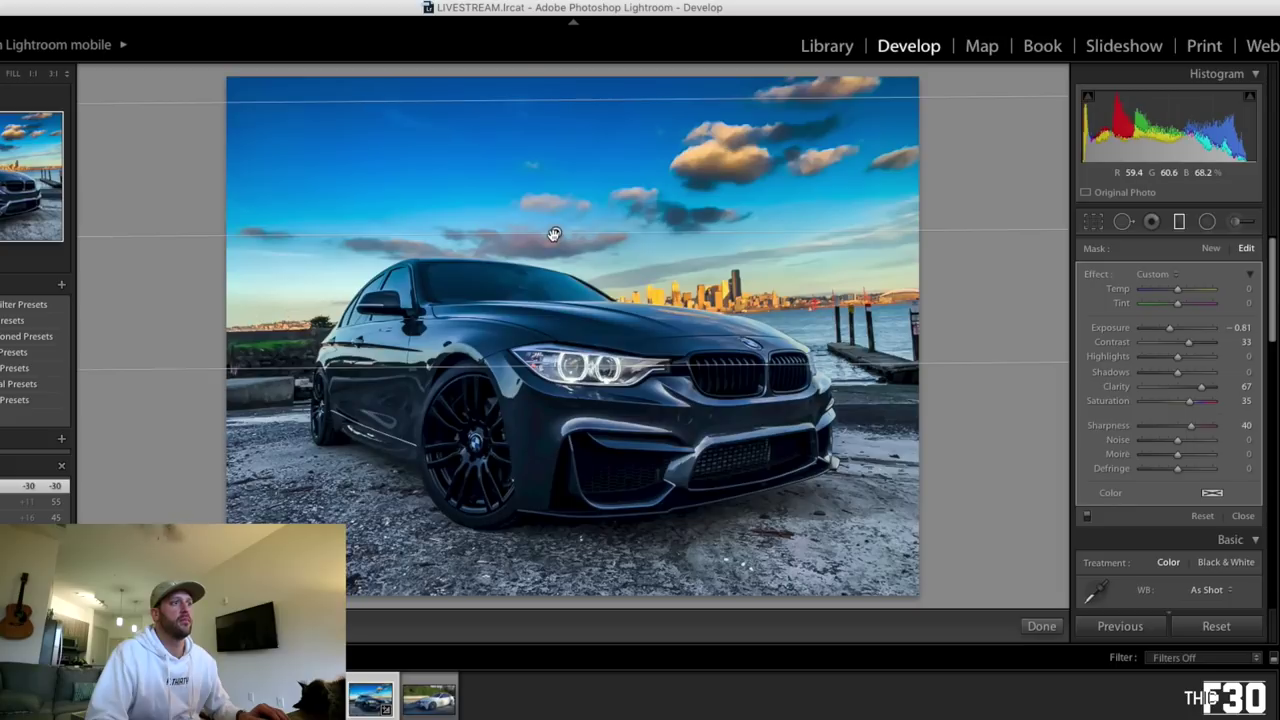
pyautogui.moveTo(1198, 403); pyautogui.dragTo(1207, 388)
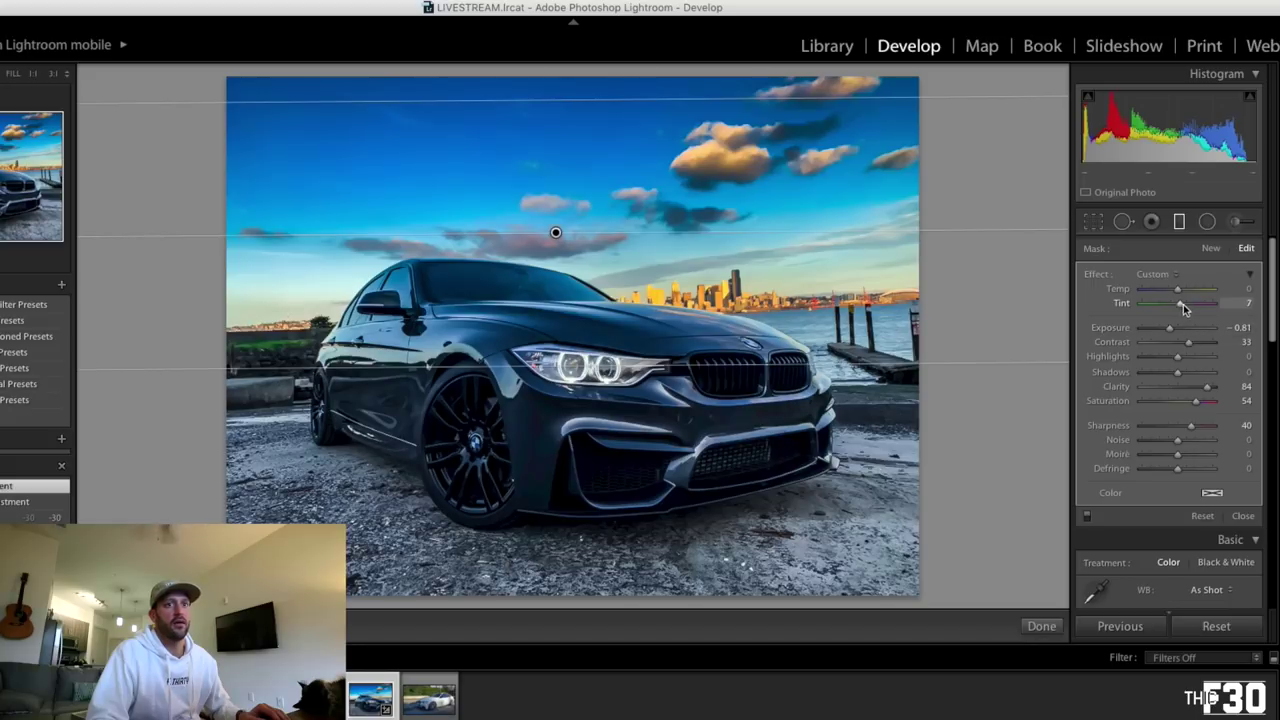
pyautogui.moveTo(1201, 308); pyautogui.dragTo(1175, 291)
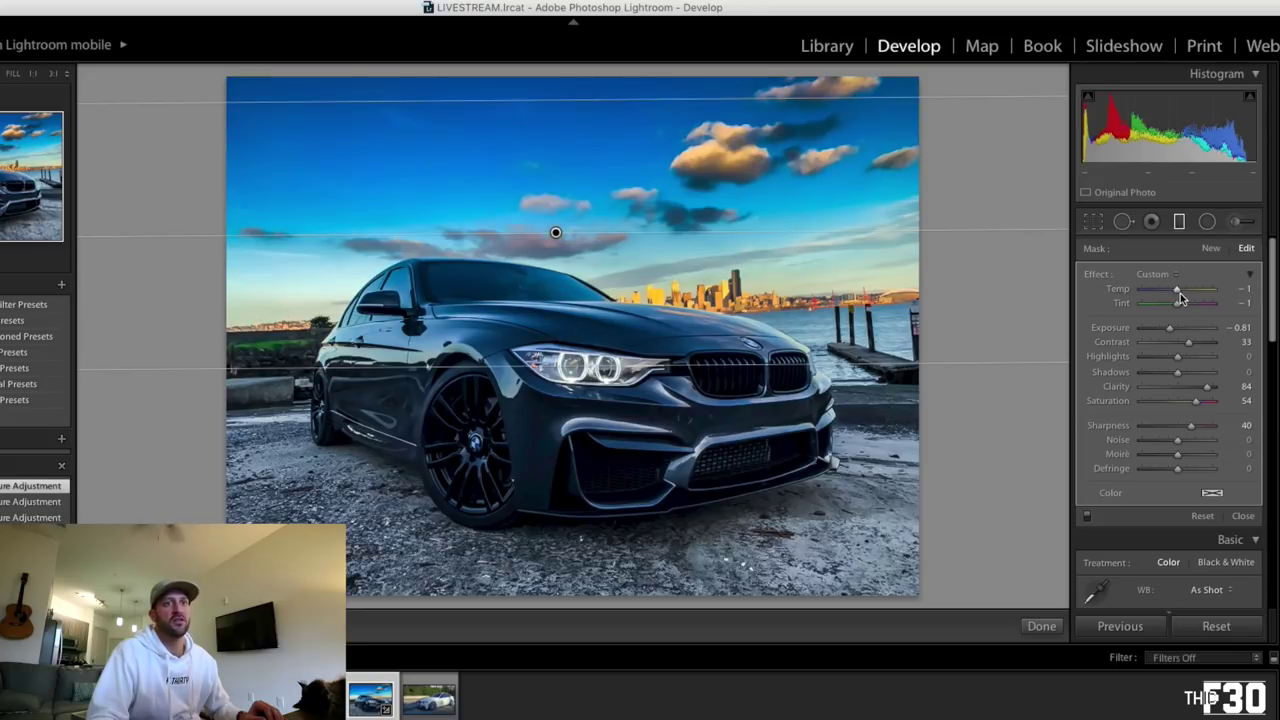
pyautogui.click(1185, 223)
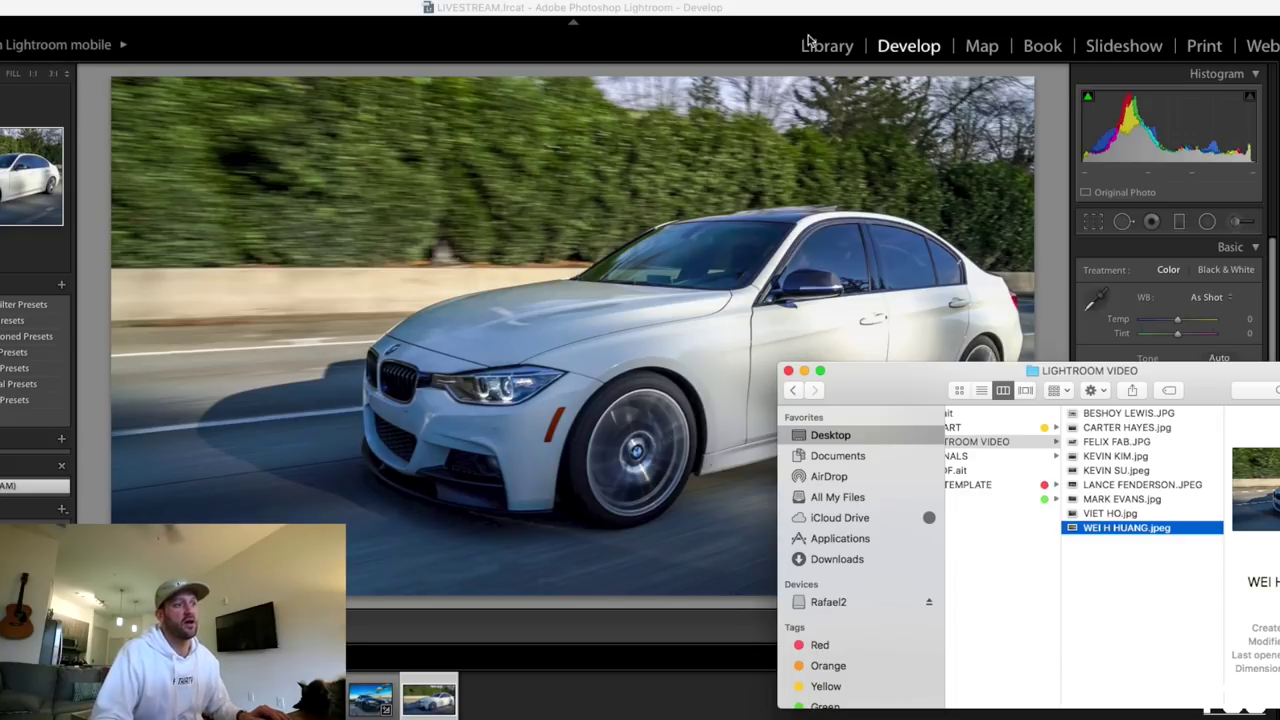
# Return to Lightroom from Finder and set the white car photo's Exposure to -0.05 and Contrast to +43
pyautogui.click(786, 10)
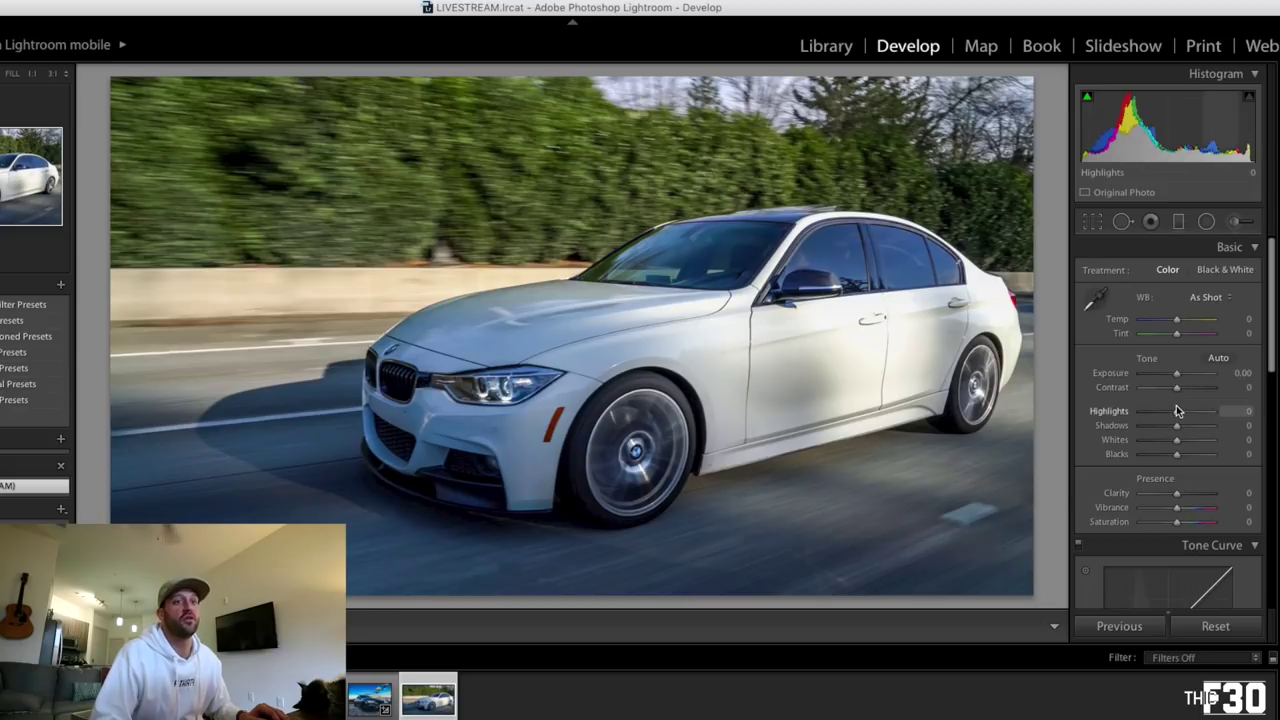
pyautogui.moveTo(1176, 373); pyautogui.dragTo(1176, 400)
pyautogui.scroll(-1, 1176, 477)
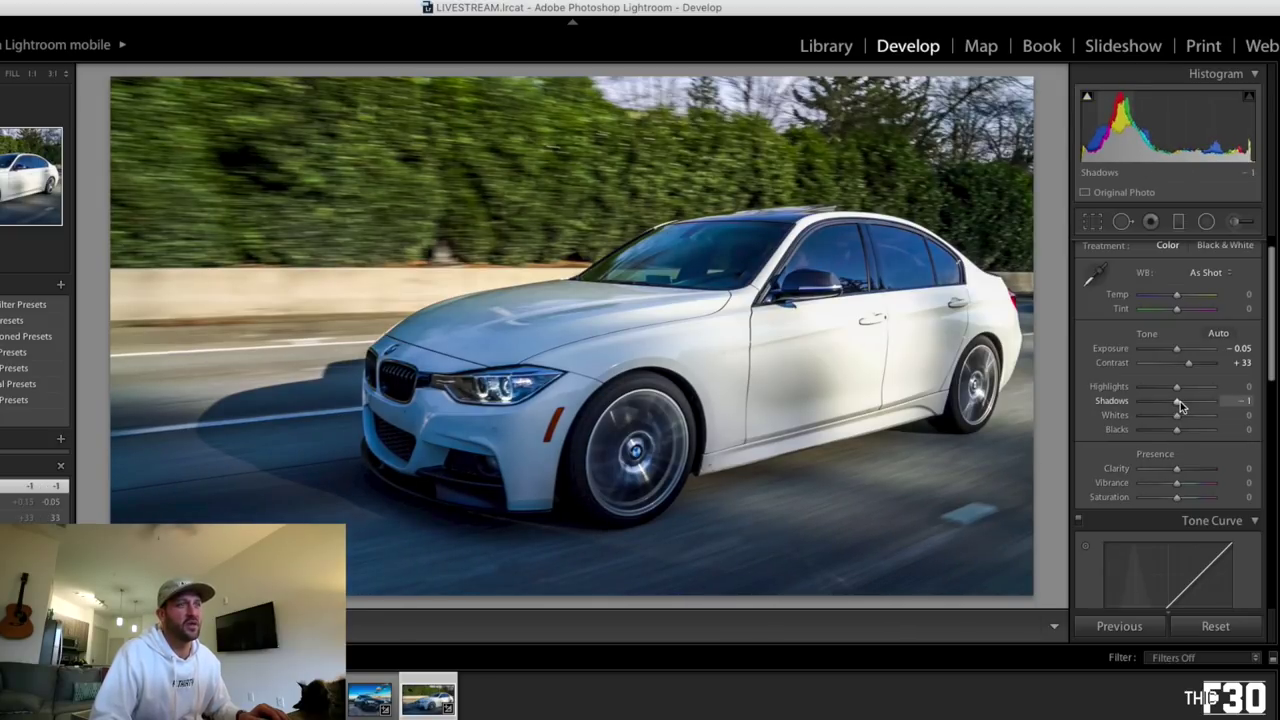
pyautogui.moveTo(1188, 363); pyautogui.dragTo(1194, 364)
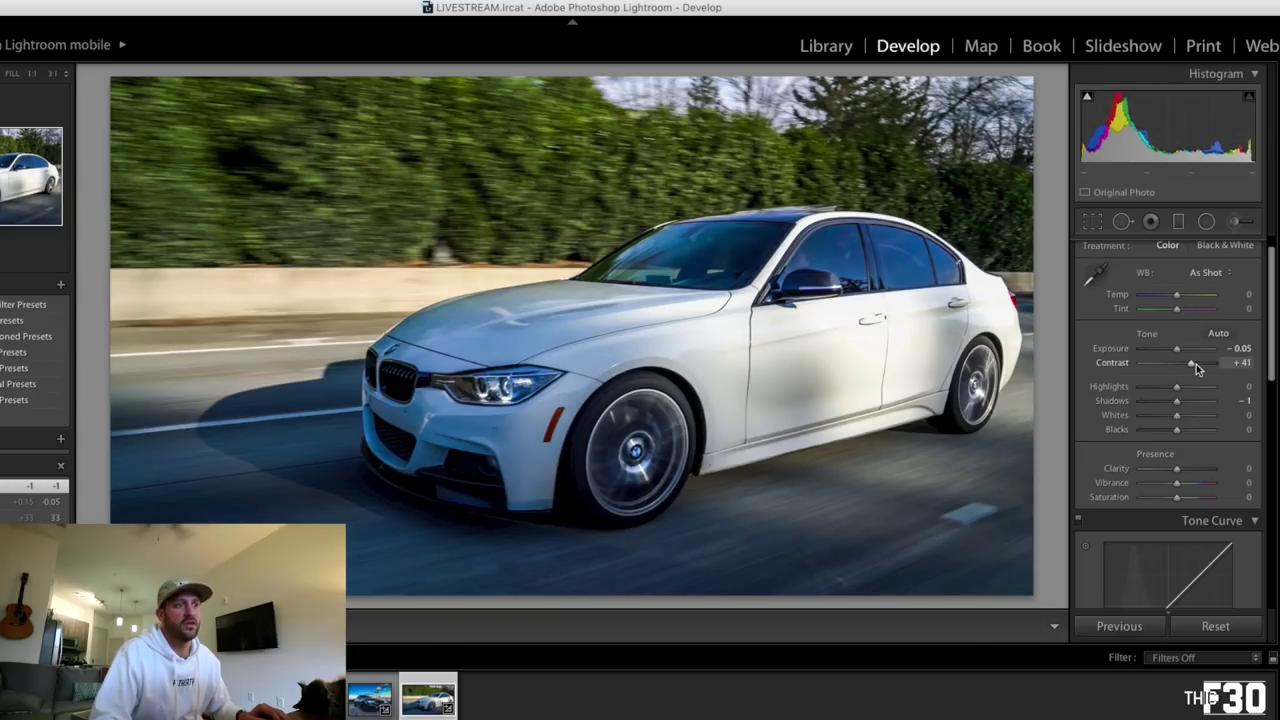
pyautogui.moveTo(1197, 364); pyautogui.dragTo(1198, 365)
pyautogui.scroll(-1, 1197, 480)
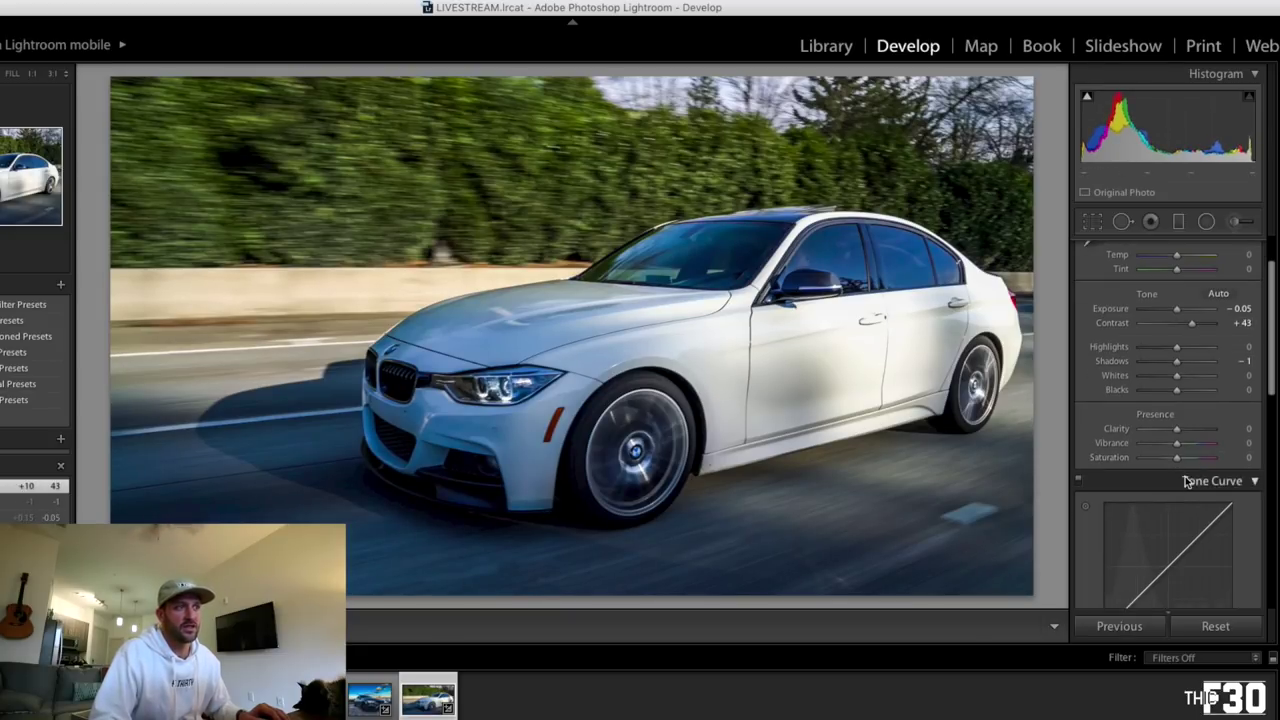
# Set the white car photo's Clarity to +68 and Vibrance to +38
pyautogui.click(1197, 429)
pyautogui.click(1186, 443)
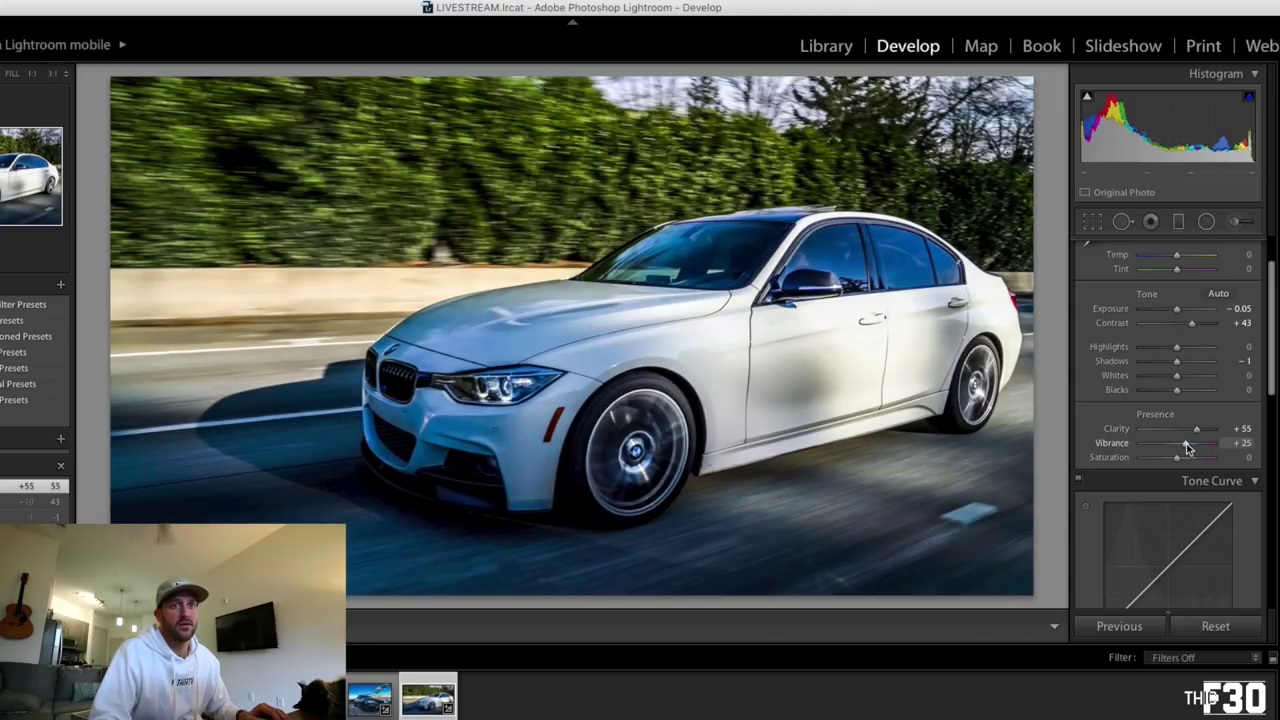
pyautogui.moveTo(1199, 435); pyautogui.dragTo(1186, 449)
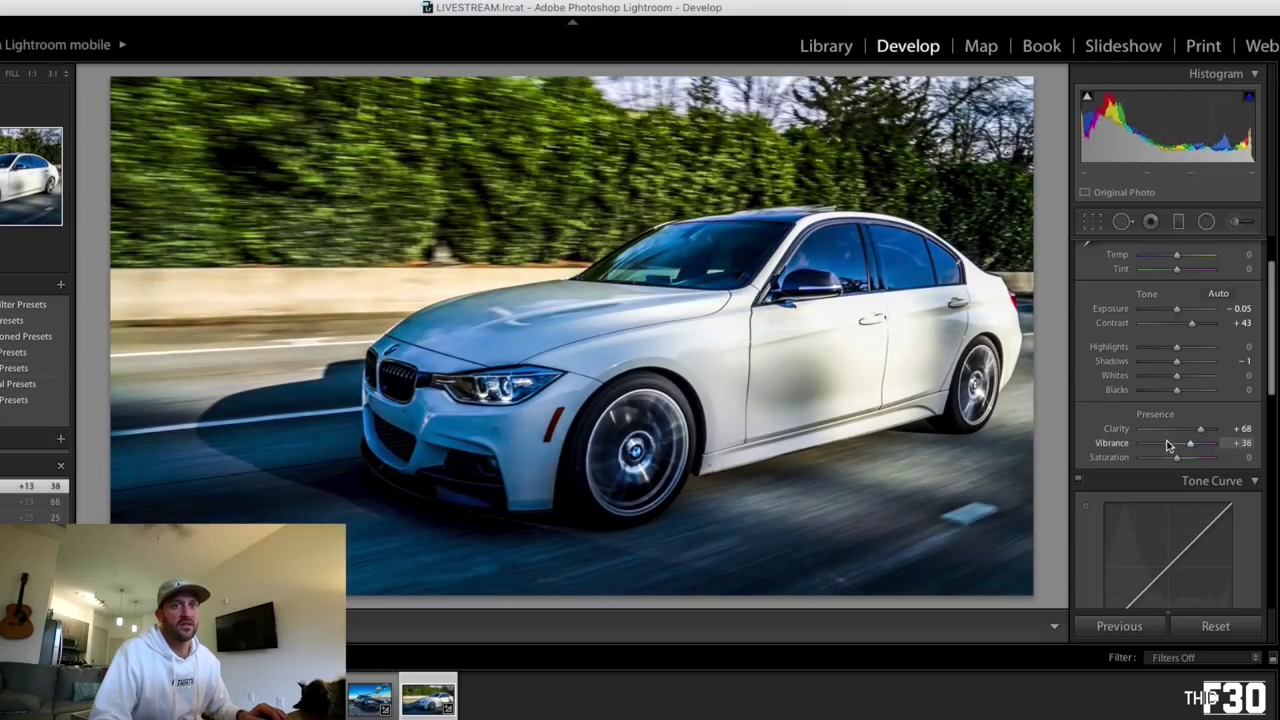
# Lift the white car photo's dark areas with Shadows +24 and Blacks +15
pyautogui.scroll(-3, 1167, 444)
pyautogui.scroll(5, 1167, 444)
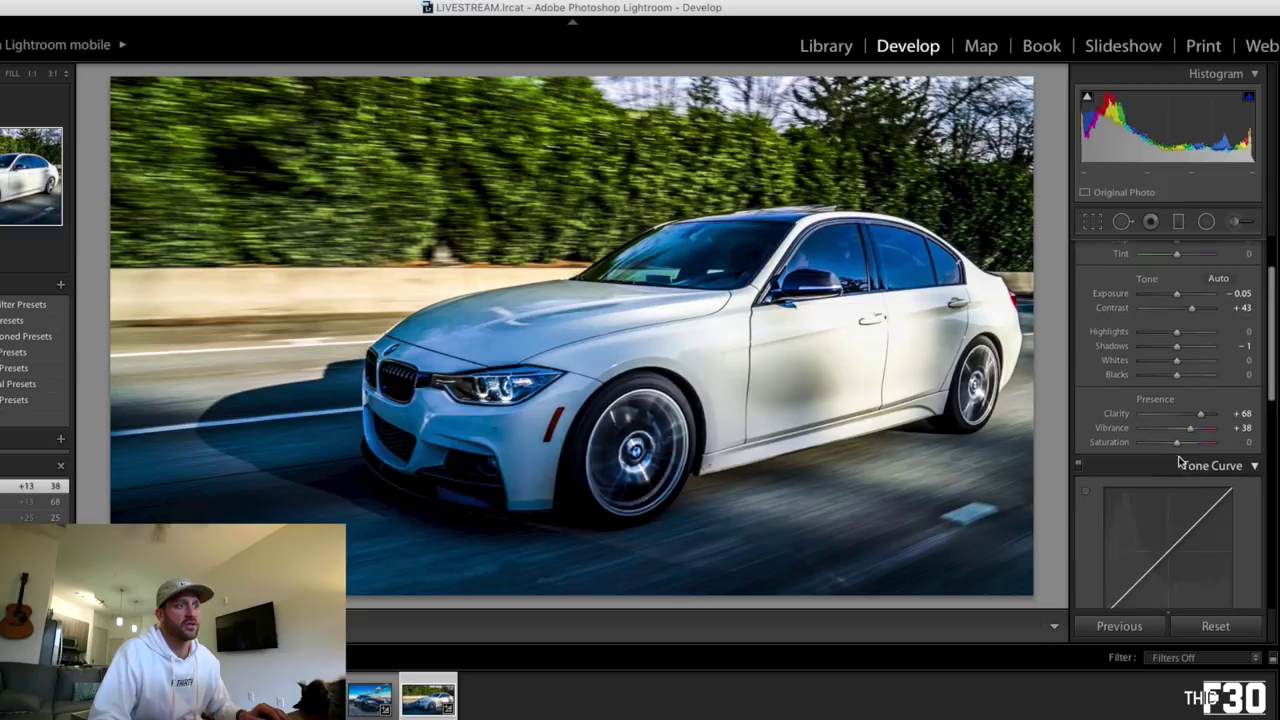
pyautogui.click(1183, 427)
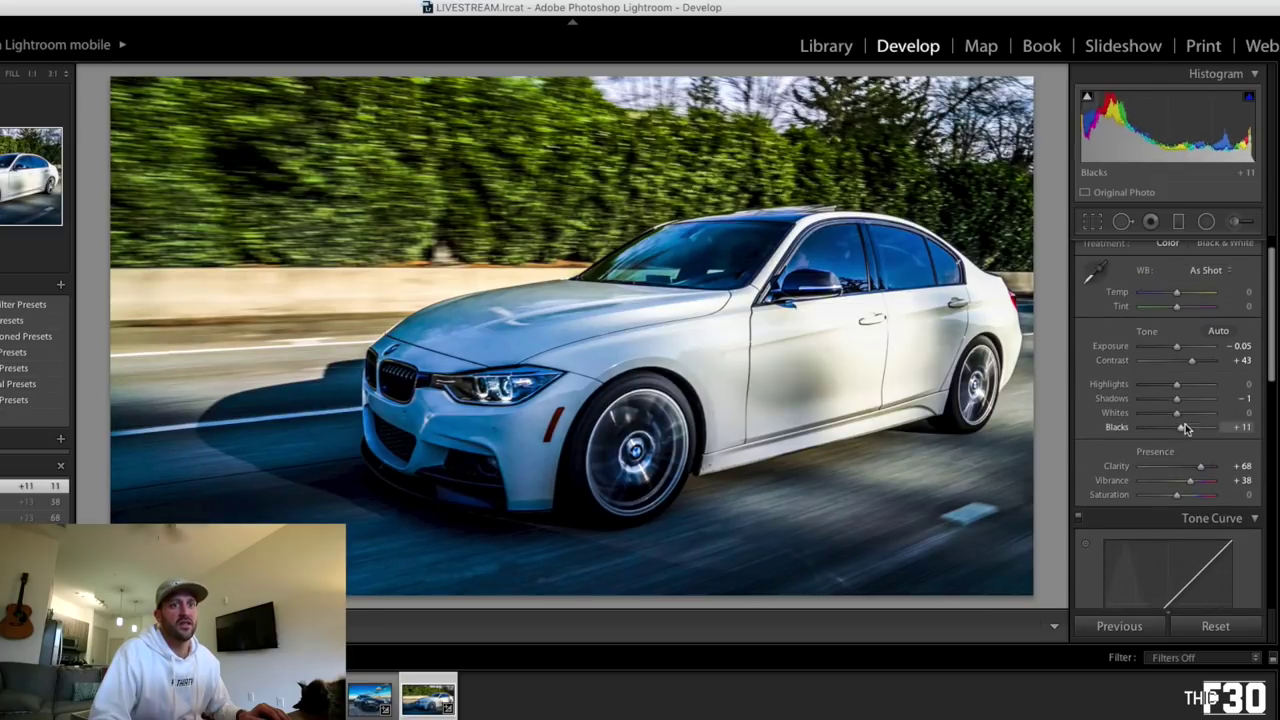
pyautogui.click(1187, 400)
pyautogui.moveTo(1187, 400); pyautogui.dragTo(1183, 427)
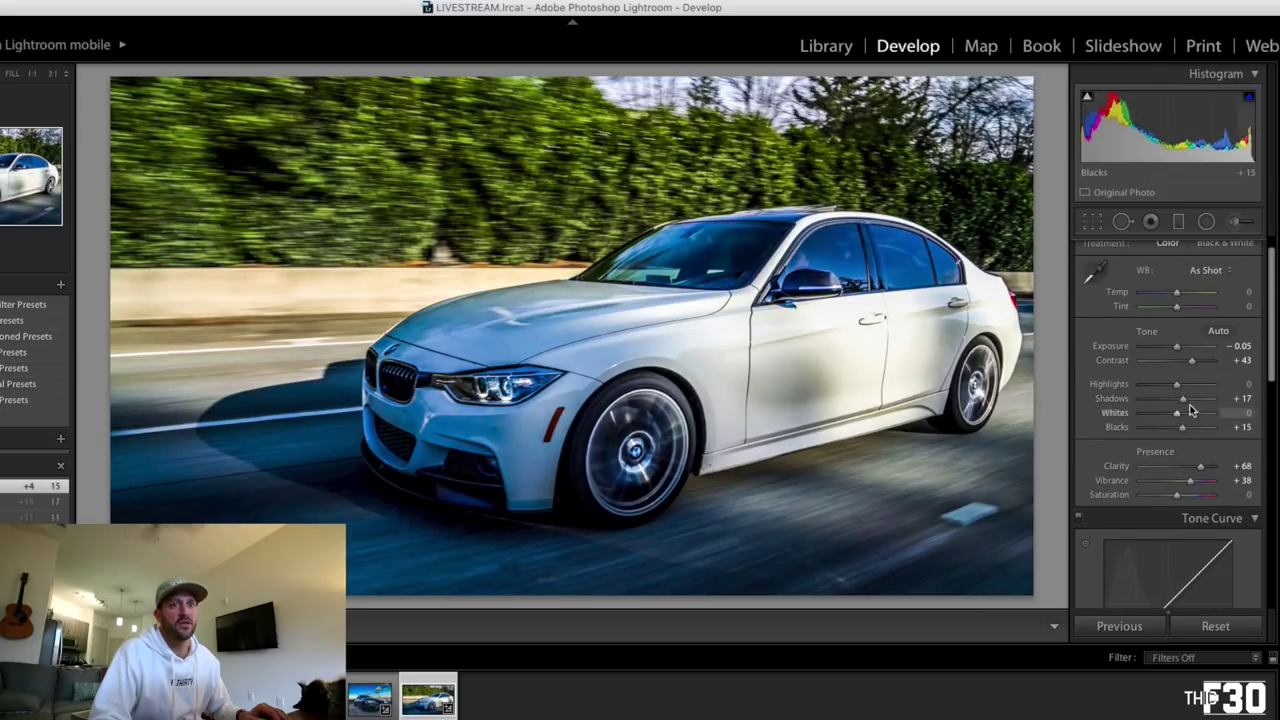
# Adjust the white car photo's tone curve to Darks -5 and Highlights +7
pyautogui.scroll(-5, 1187, 452)
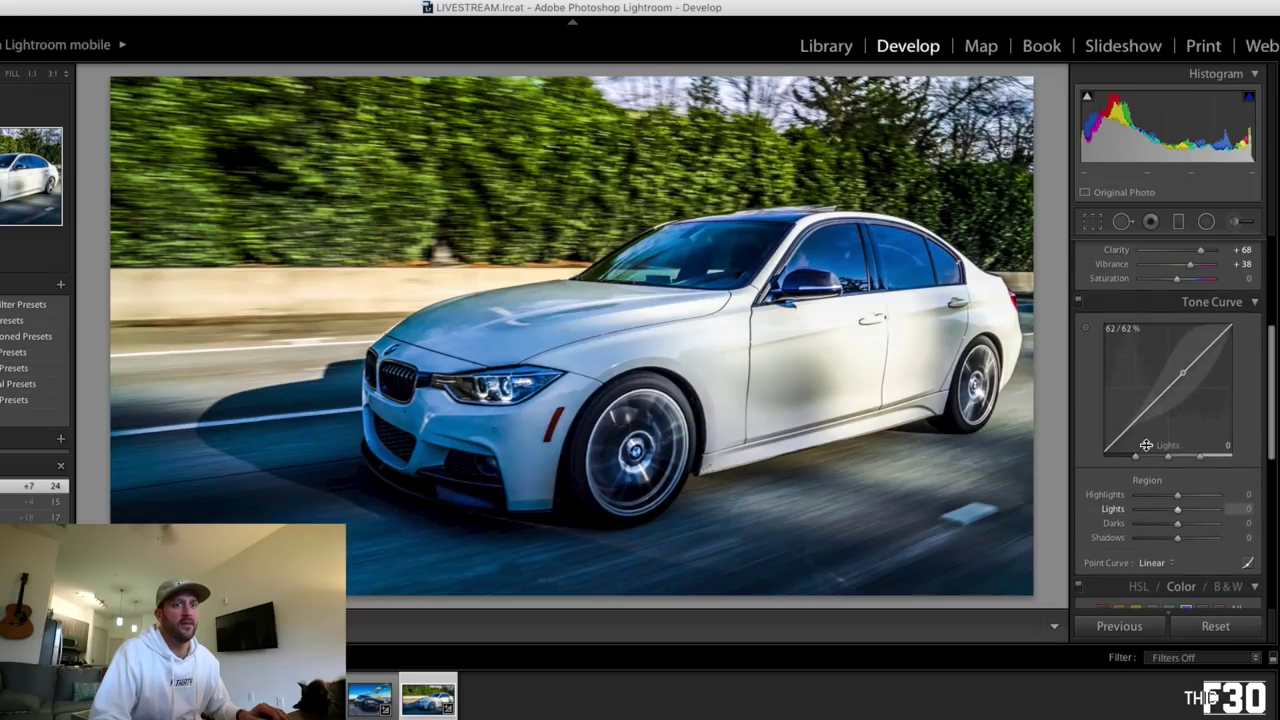
pyautogui.moveTo(1130, 420); pyautogui.dragTo(1130, 425)
pyautogui.moveTo(1200, 365); pyautogui.dragTo(1208, 345)
# Reduce the white car photo's color Saturation to -25 for Blue, -68 for Orange and -48 for Yellow
pyautogui.scroll(-3, 1168, 459)
pyautogui.scroll(-4, 1171, 463)
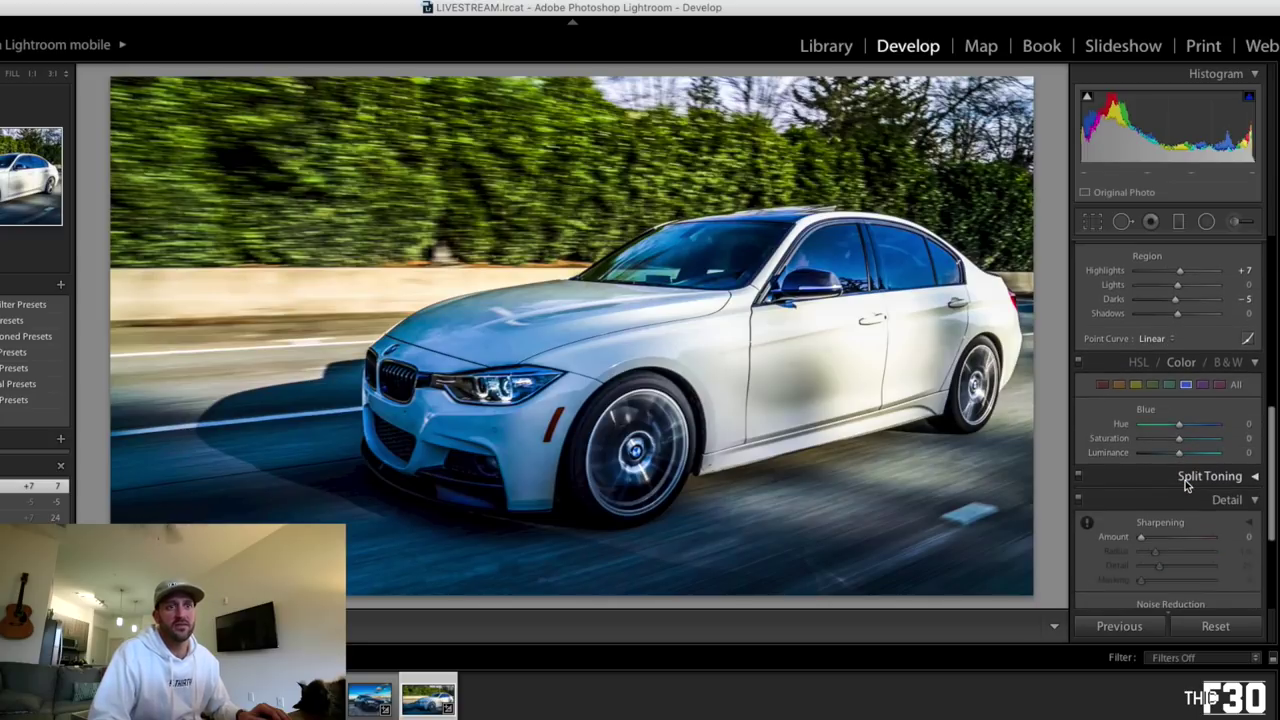
pyautogui.moveTo(1176, 440); pyautogui.dragTo(1170, 440)
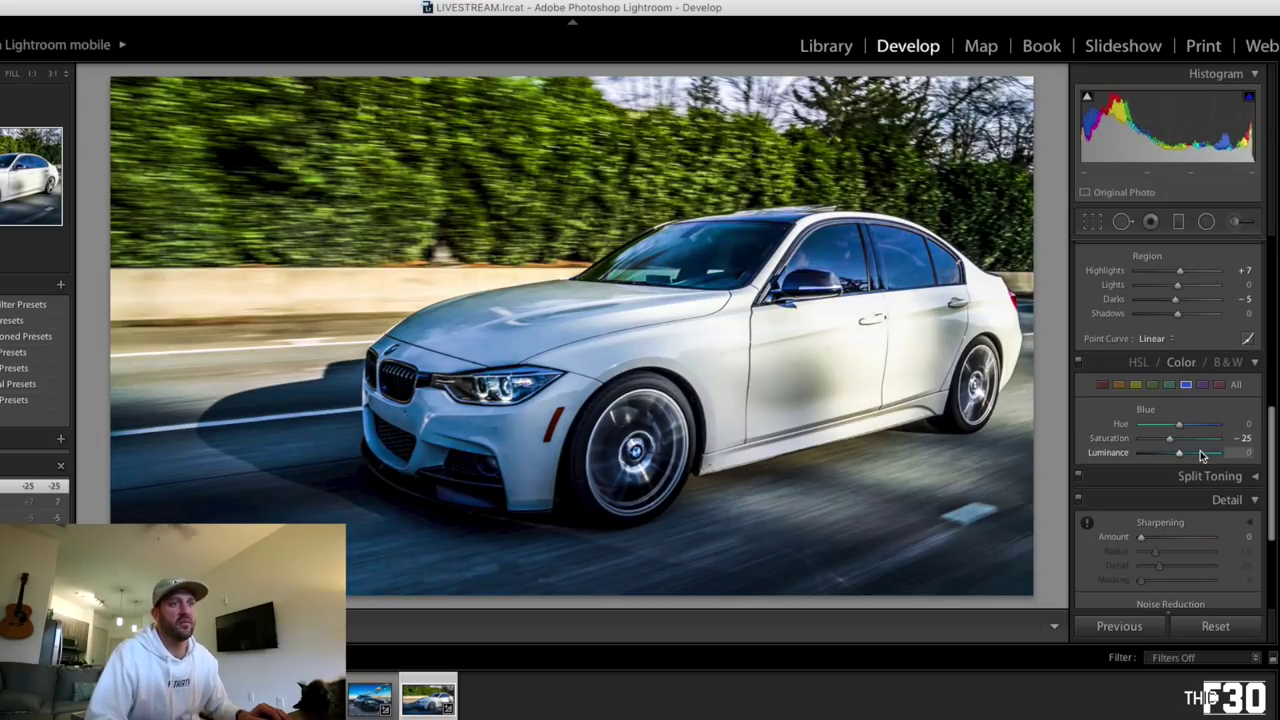
pyautogui.click(1136, 385)
pyautogui.moveTo(1173, 444); pyautogui.dragTo(1164, 444)
pyautogui.click(1119, 385)
pyautogui.moveTo(1174, 444); pyautogui.dragTo(1147, 441)
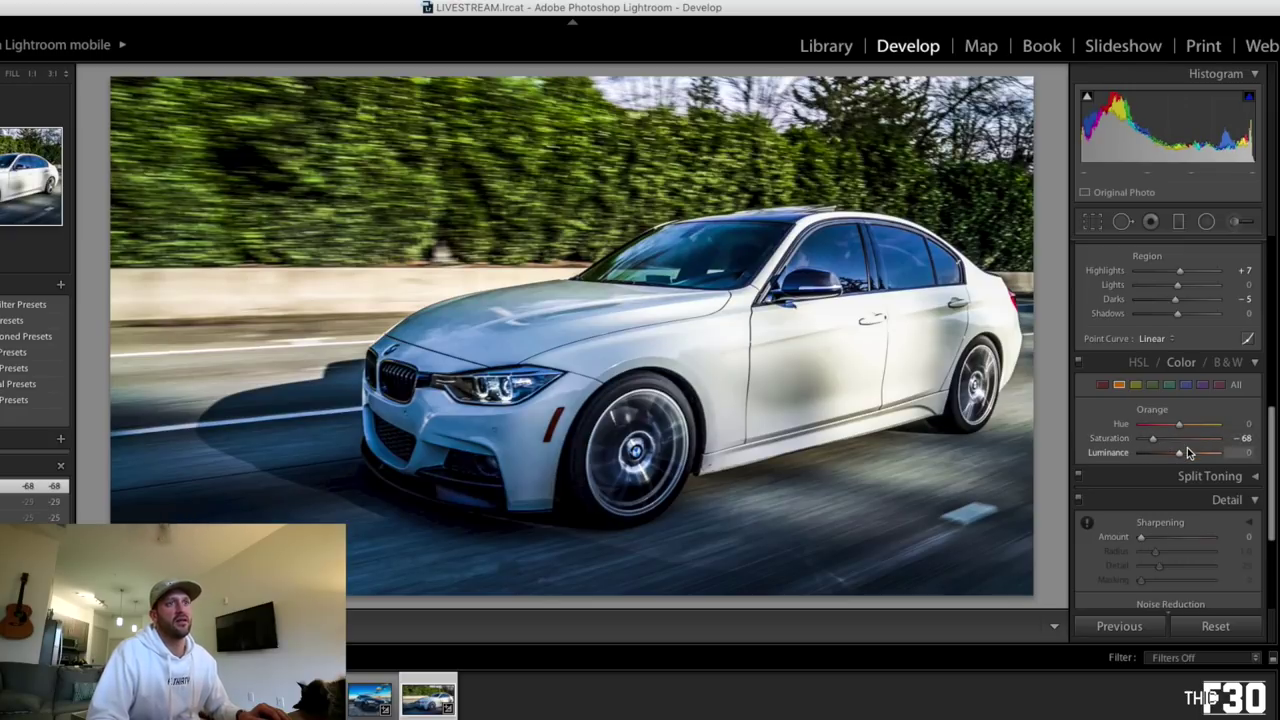
pyautogui.scroll(-2, 1187, 447)
pyautogui.click(1136, 352)
pyautogui.moveTo(1169, 404); pyautogui.dragTo(1160, 412)
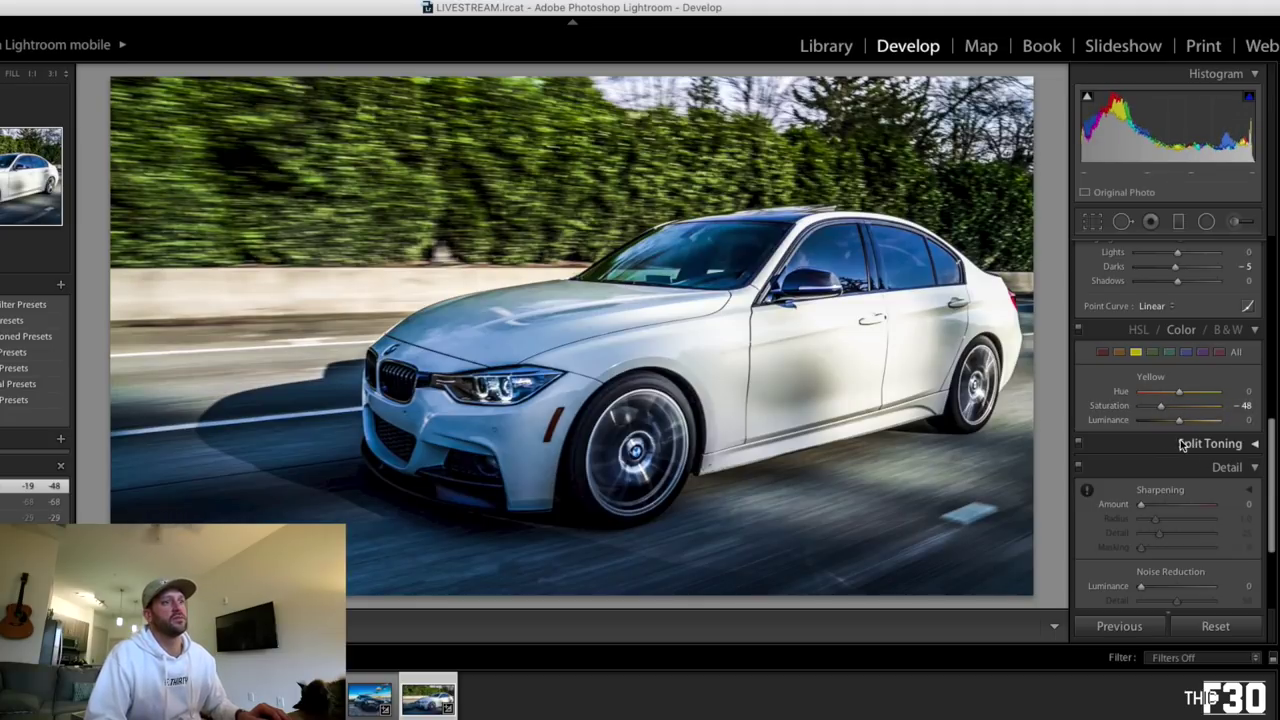
# Sharpen the white car photo with Amount 79, Radius 1.8, Detail 50 and Masking 51
pyautogui.scroll(-4, 1180, 443)
pyautogui.click(1178, 357)
pyautogui.click(1178, 370)
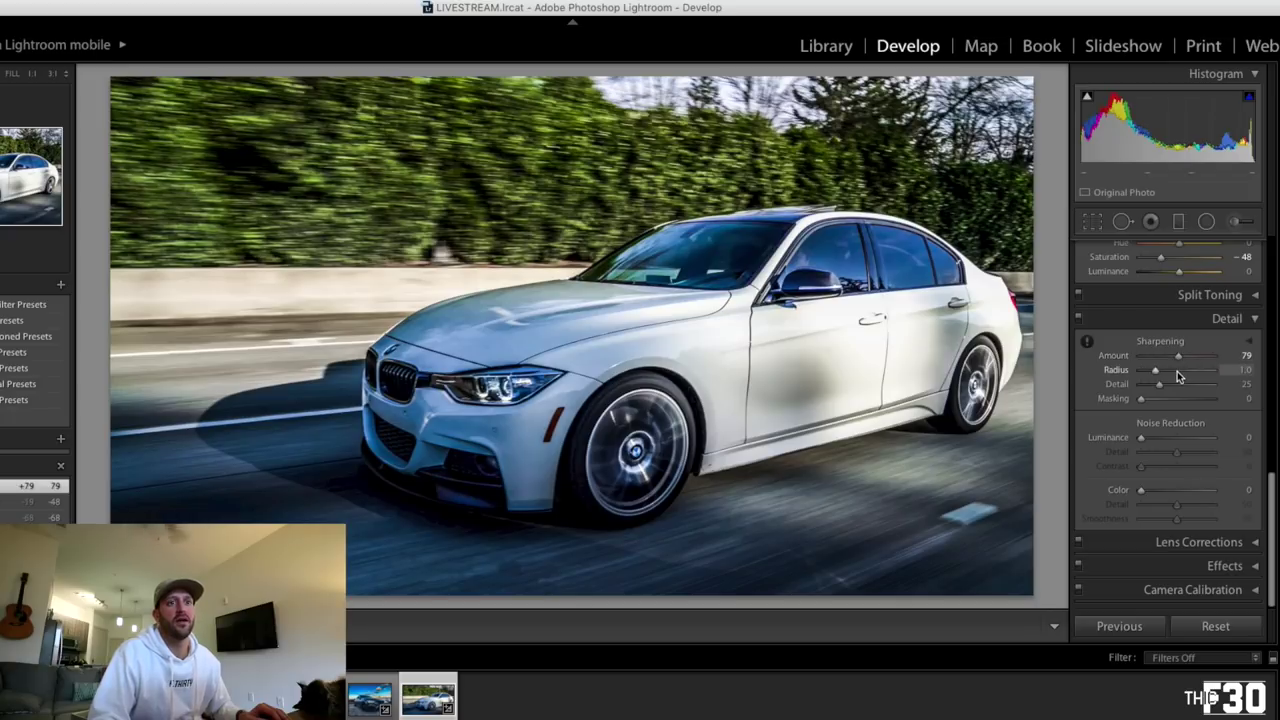
pyautogui.click(1177, 384)
pyautogui.click(1177, 398)
# Apply noise reduction to the white car photo with Luminance 51, Detail 61, Contrast 50 and Color 49
pyautogui.click(1178, 437)
pyautogui.click(1177, 466)
pyautogui.click(1176, 490)
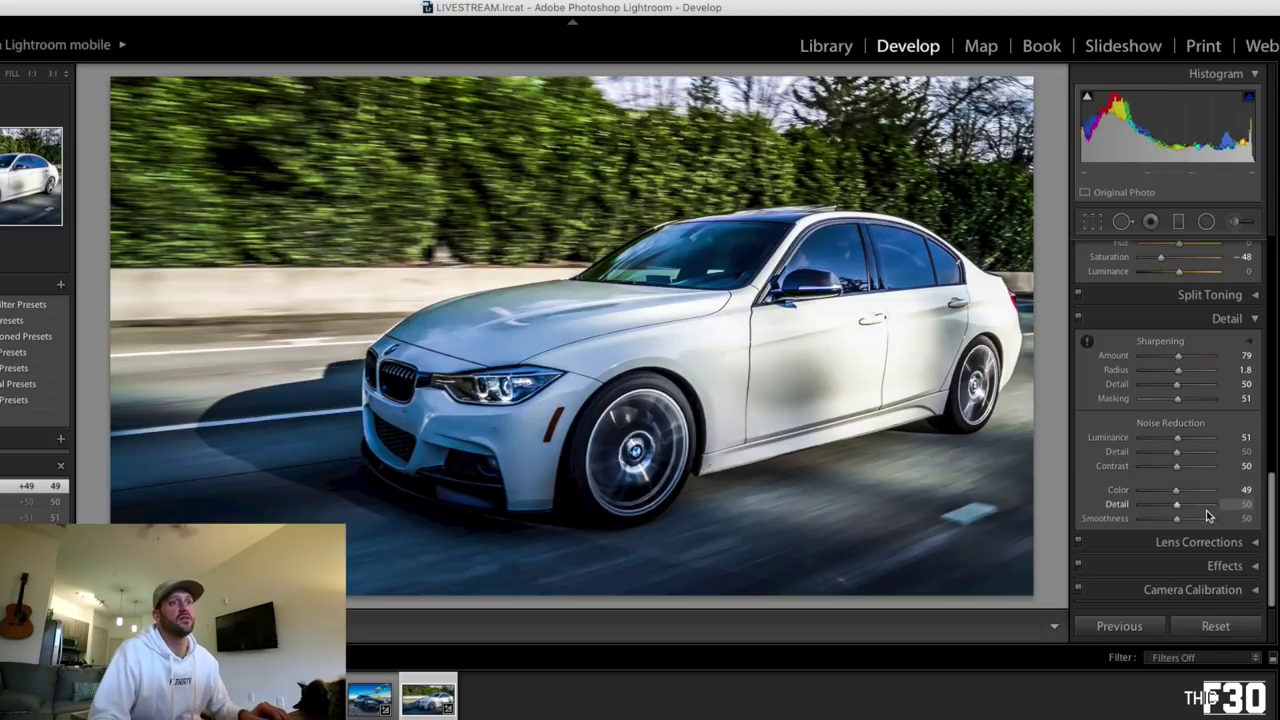
pyautogui.click(1187, 452)
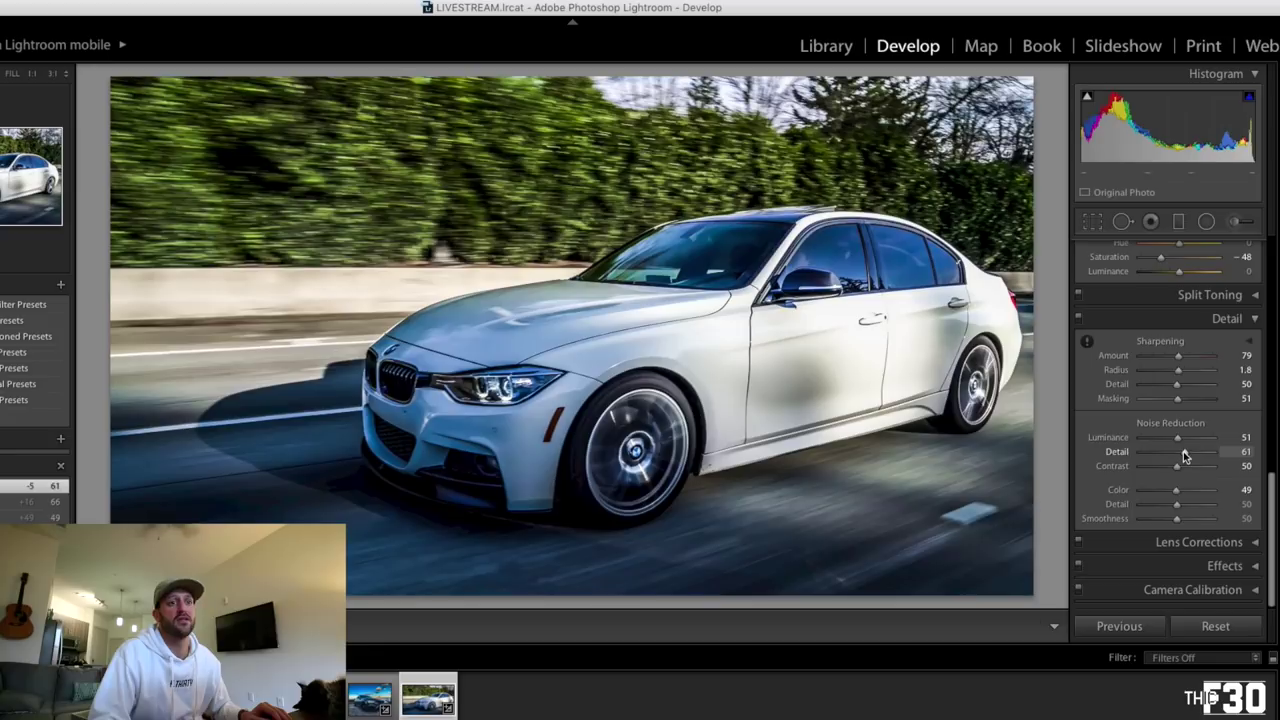
# Crop away the empty road and hedge strip in front of the white car and apply the crop
pyautogui.scroll(10, 1190, 507)
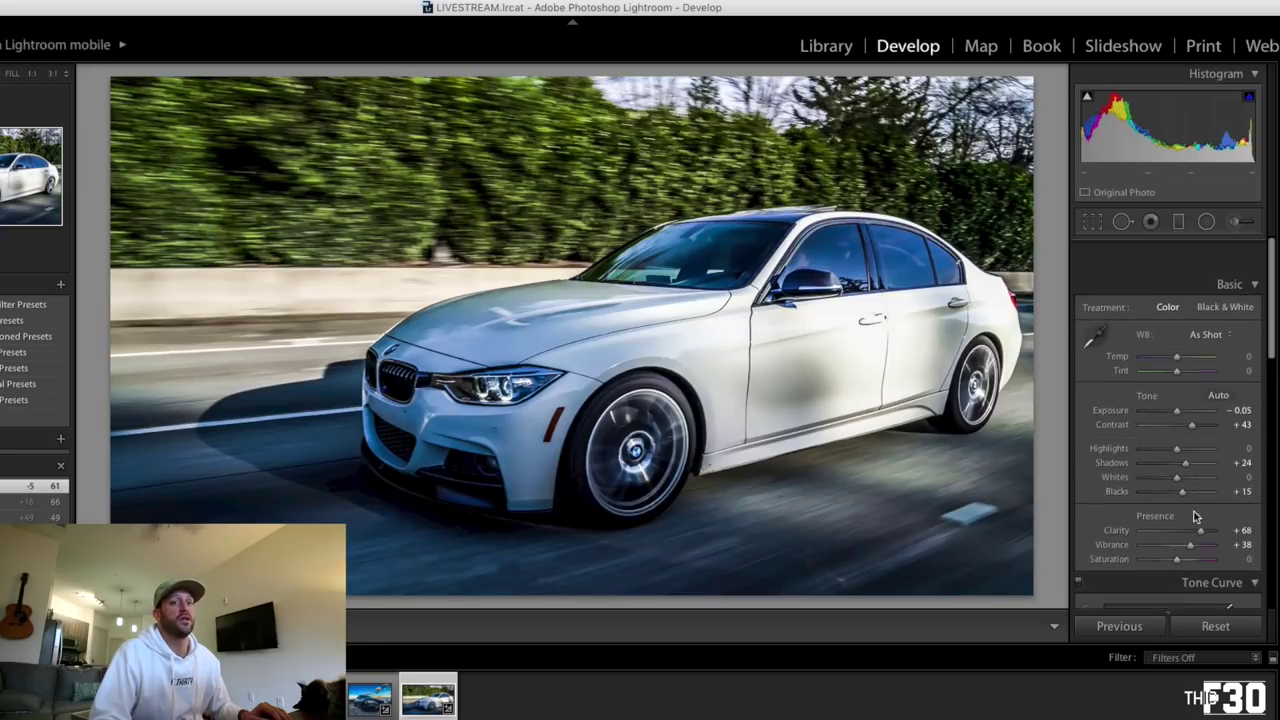
pyautogui.press('r')
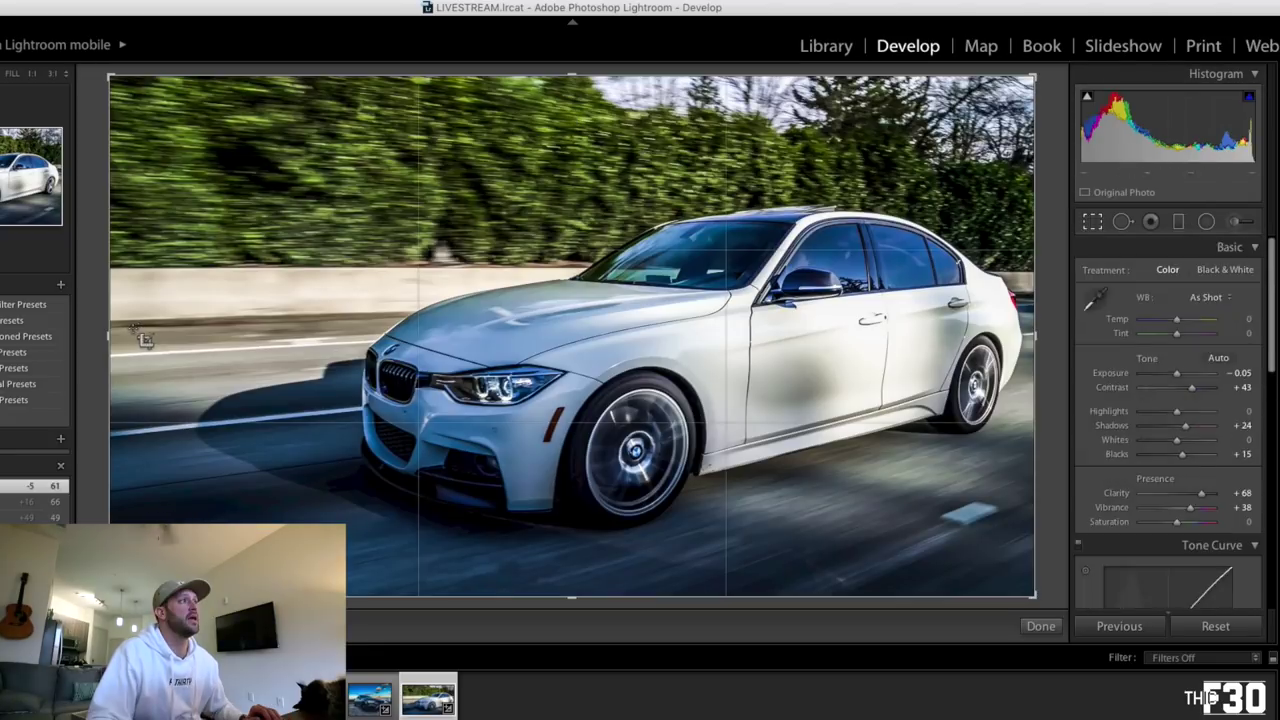
pyautogui.moveTo(110, 338); pyautogui.dragTo(213, 352)
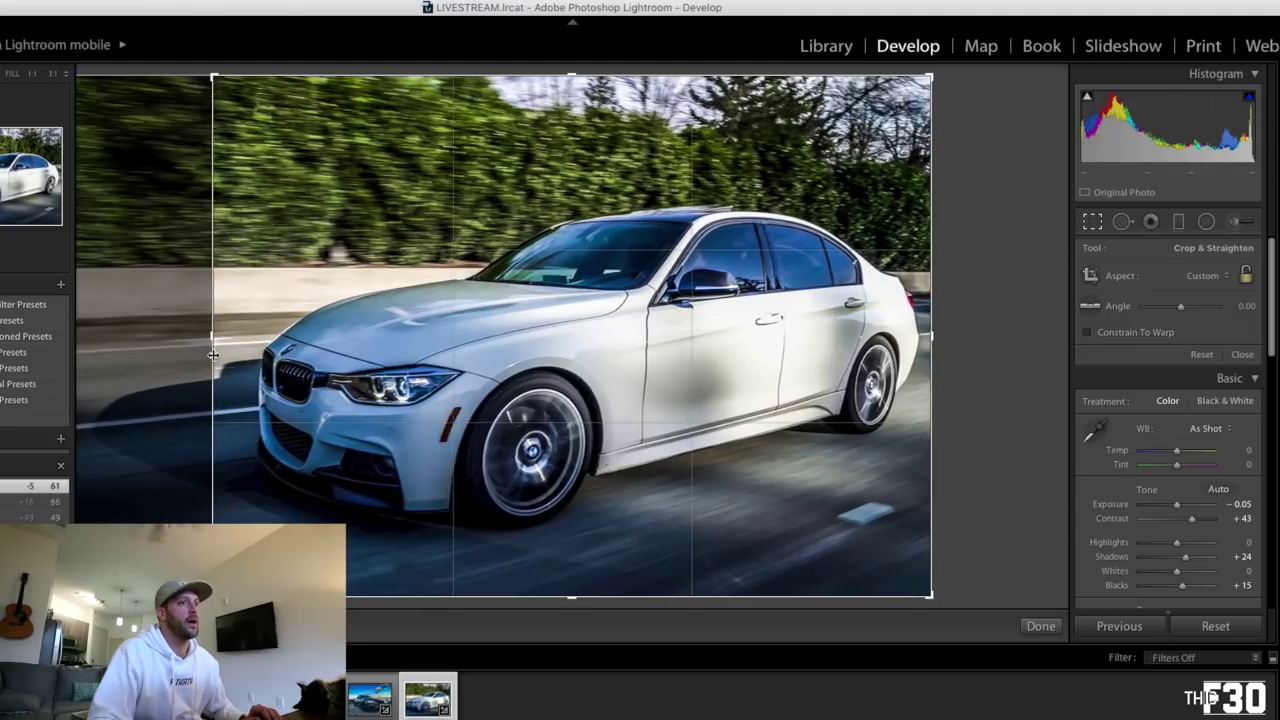
pyautogui.press('r')
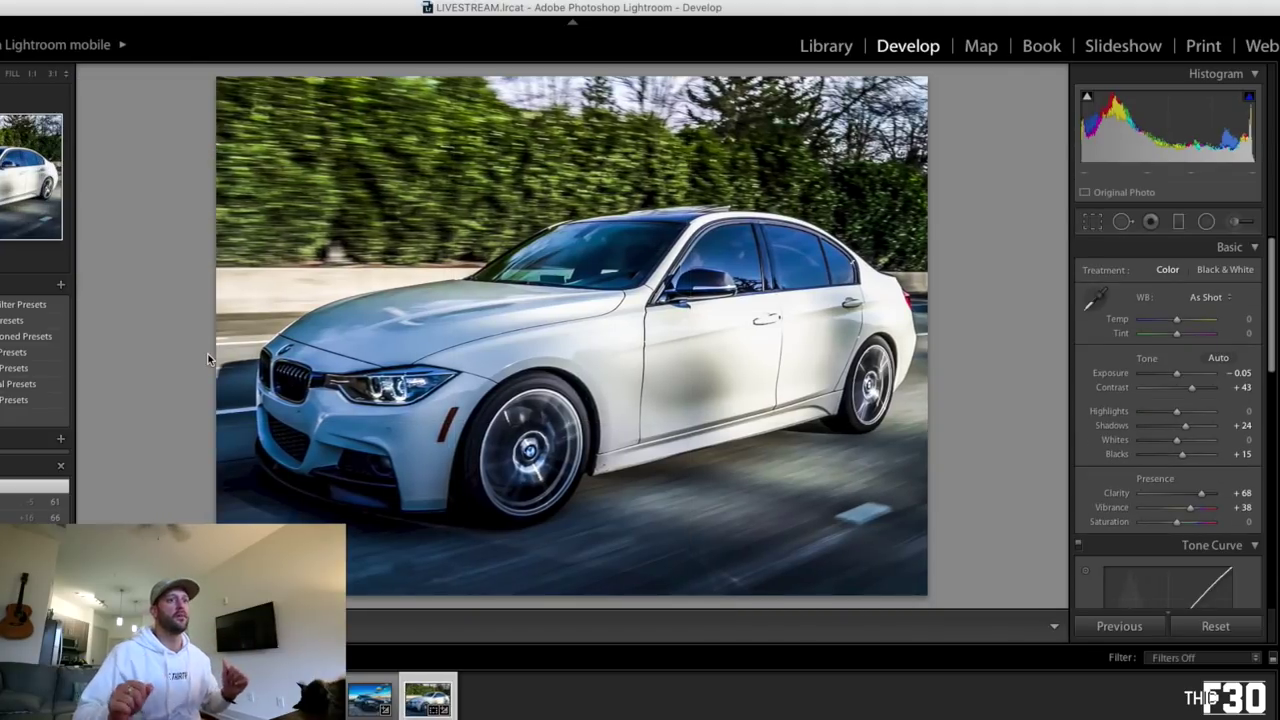
# Add an angled graduated filter over the hedge and sky above the white car with Exposure -0.40 and Contrast 23
pyautogui.scroll(-5, 1175, 500)
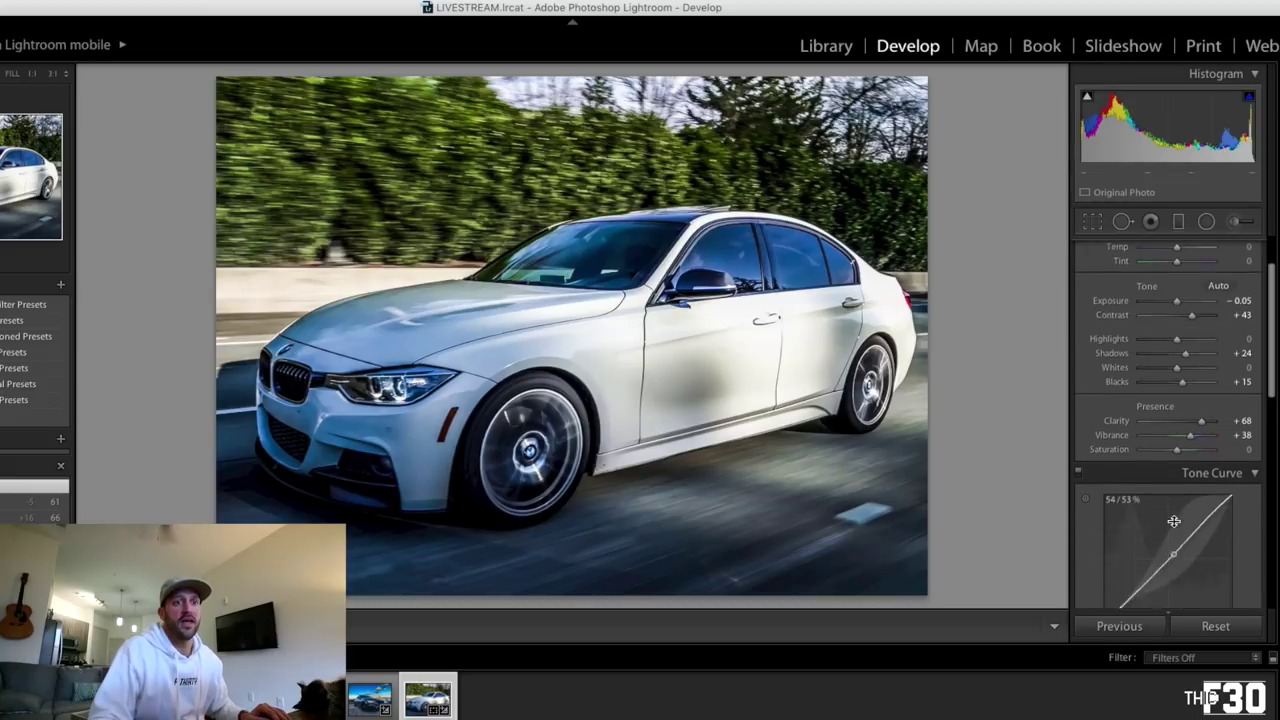
pyautogui.scroll(-5, 1175, 527)
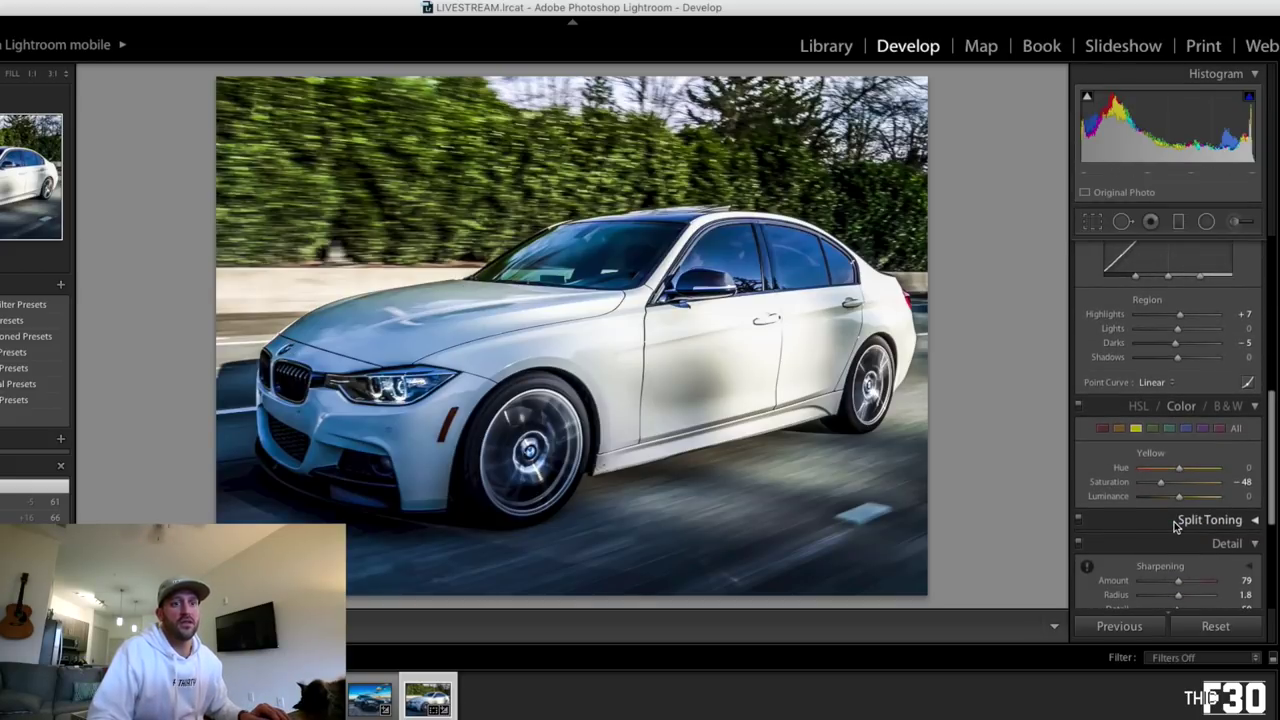
pyautogui.scroll(10, 1175, 527)
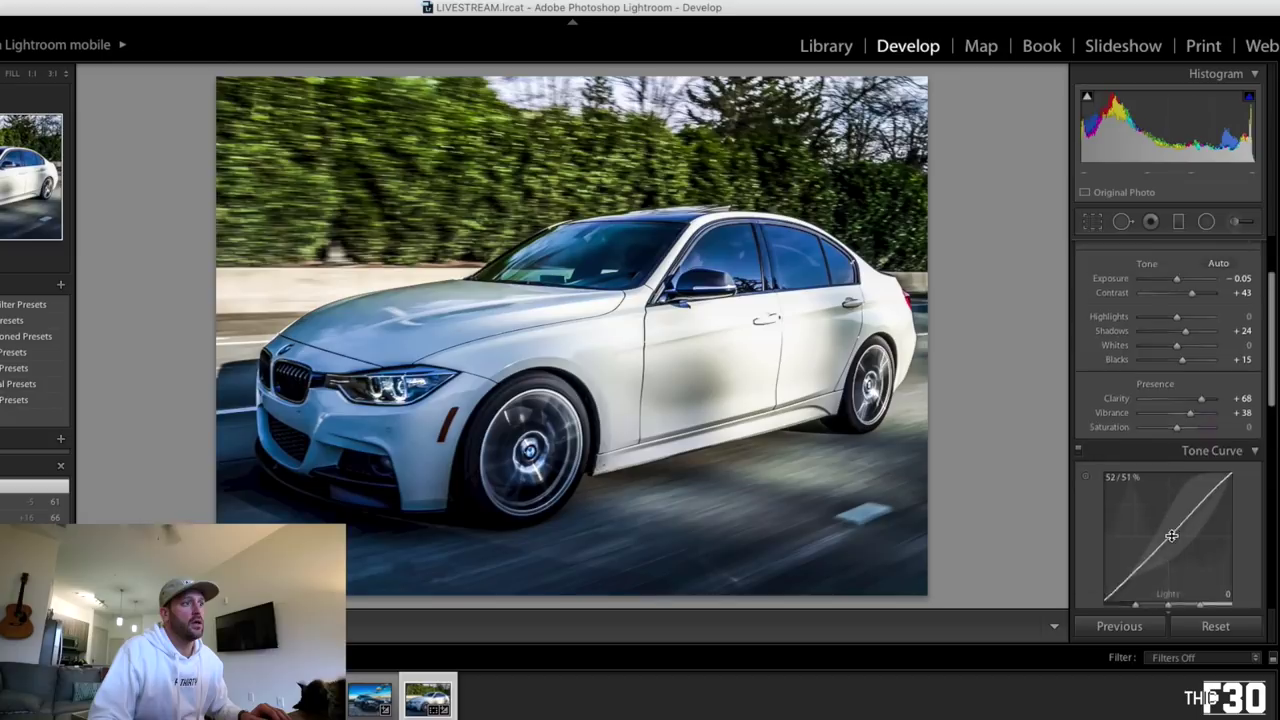
pyautogui.click(1178, 223)
pyautogui.moveTo(556, 84); pyautogui.dragTo(610, 300)
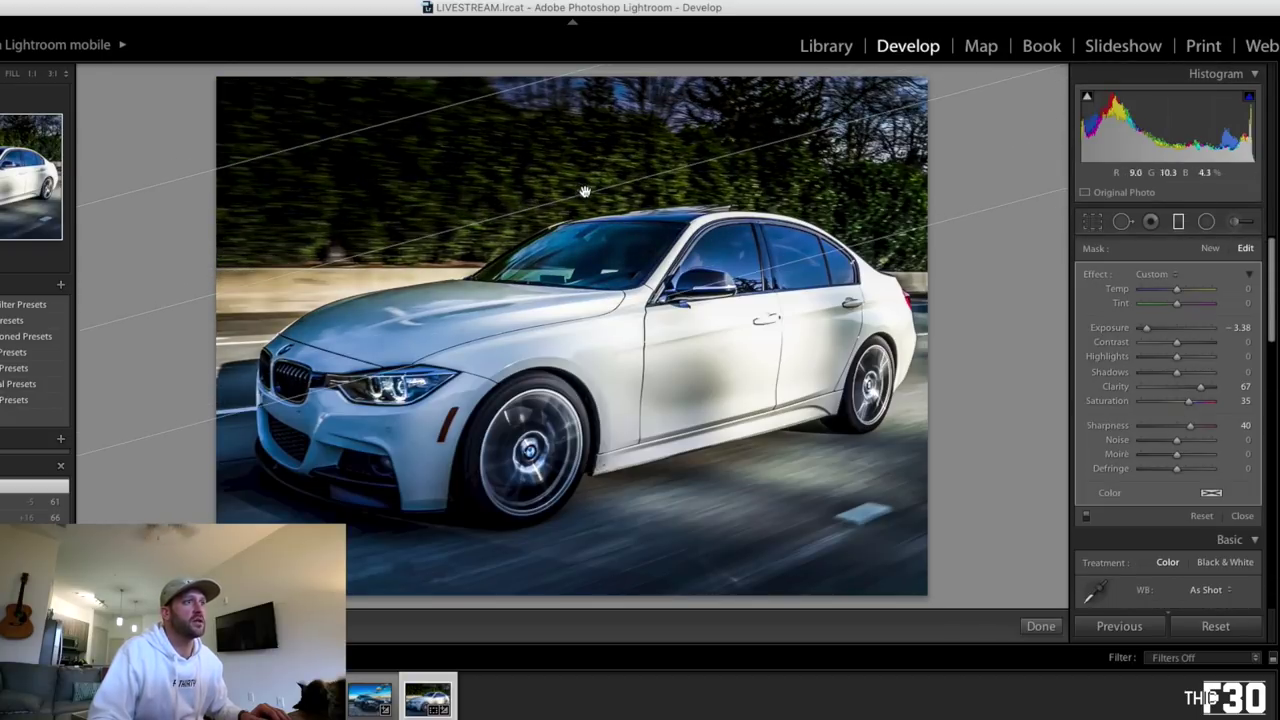
pyautogui.click(1172, 329)
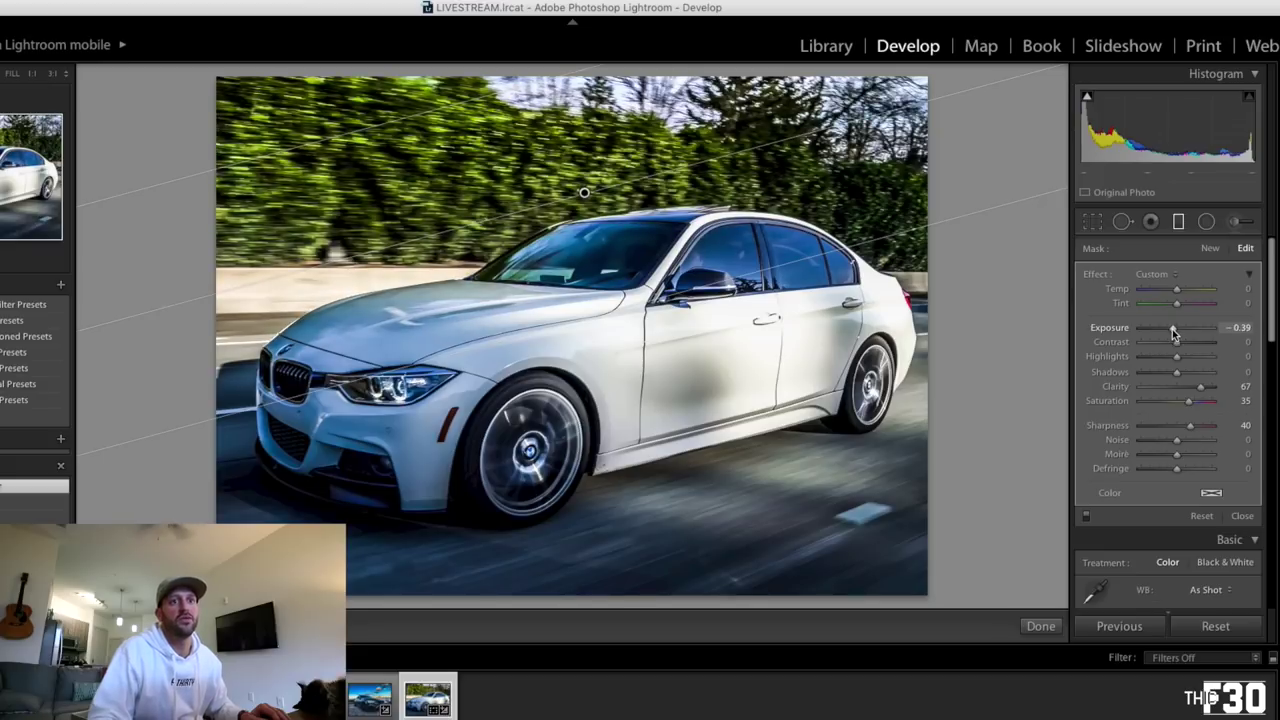
pyautogui.moveTo(1193, 347); pyautogui.dragTo(1184, 343)
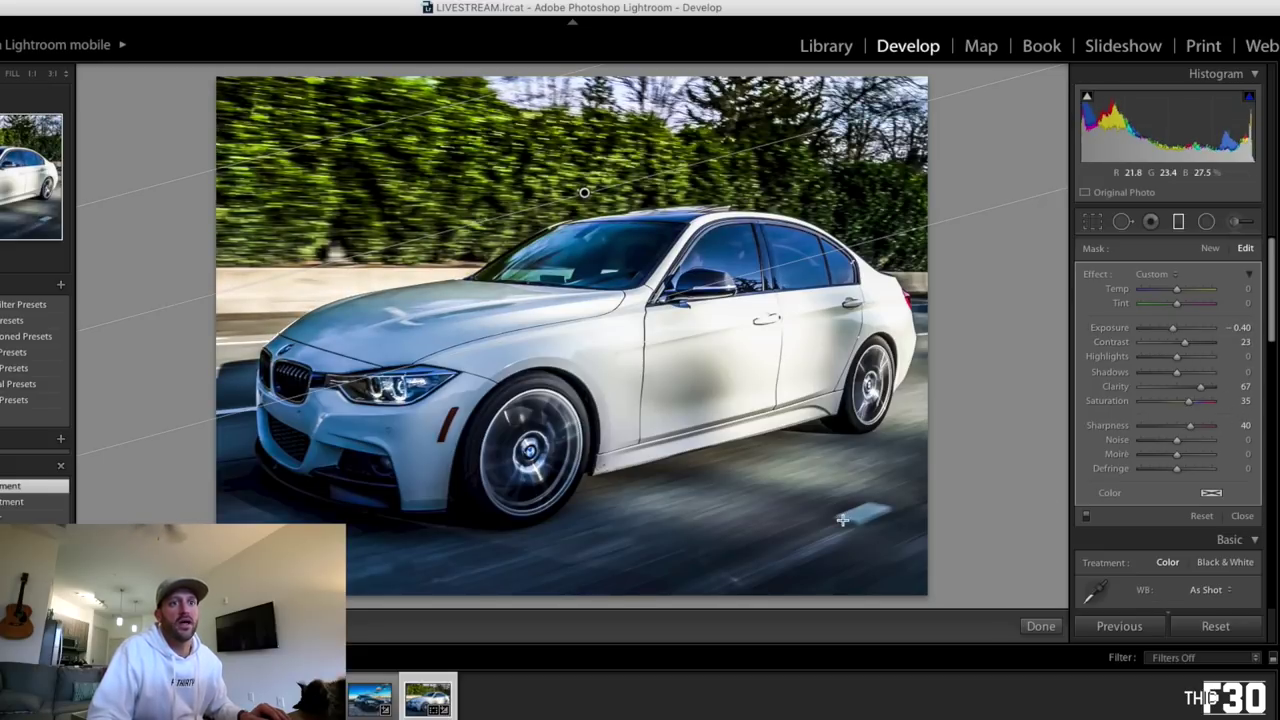
# Add a second angled graduated filter rising from the road below the white car, and close the filter tool
pyautogui.moveTo(757, 594); pyautogui.dragTo(711, 416)
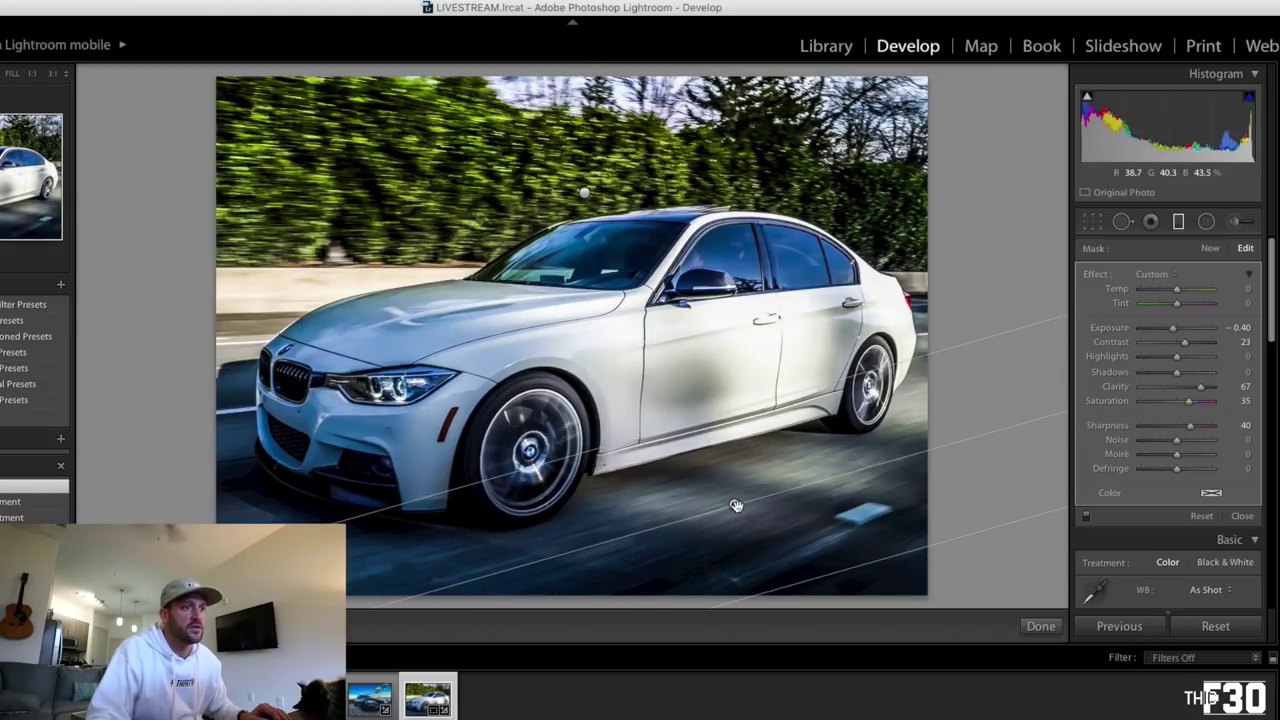
pyautogui.press('m')
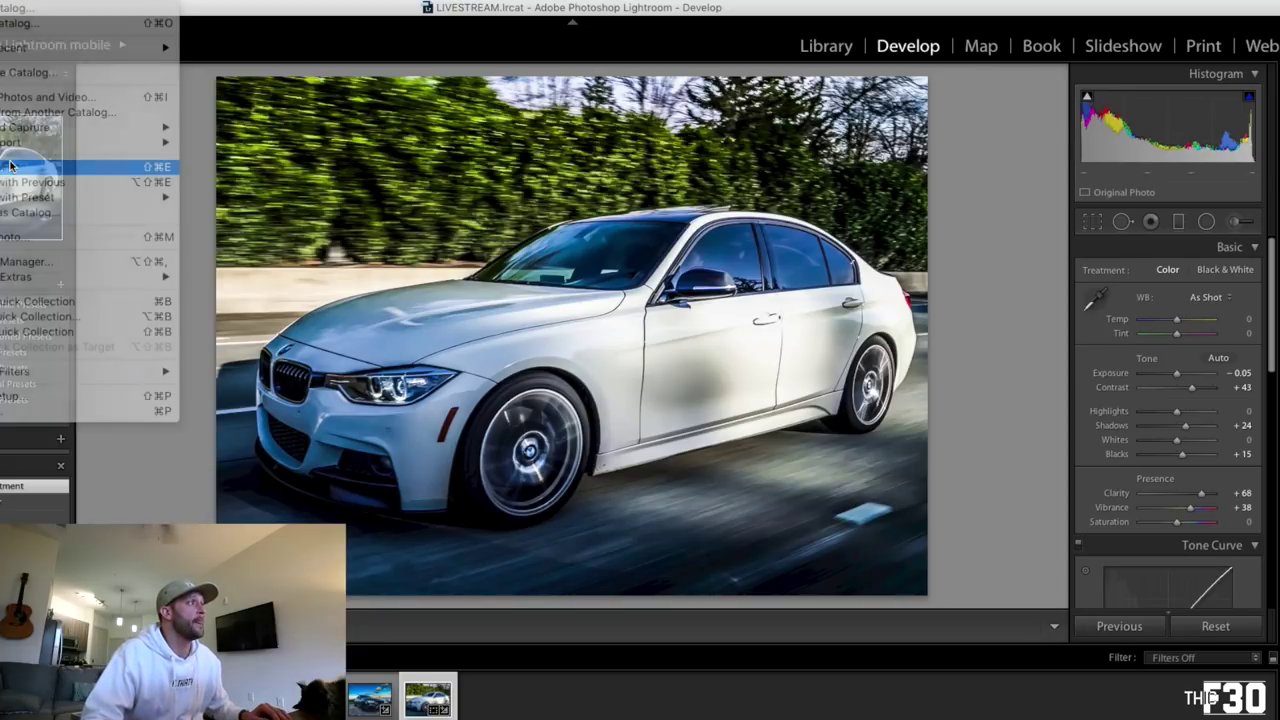
# Export the edited white car photo
pyautogui.click(14, 166)
pyautogui.click(889, 497)
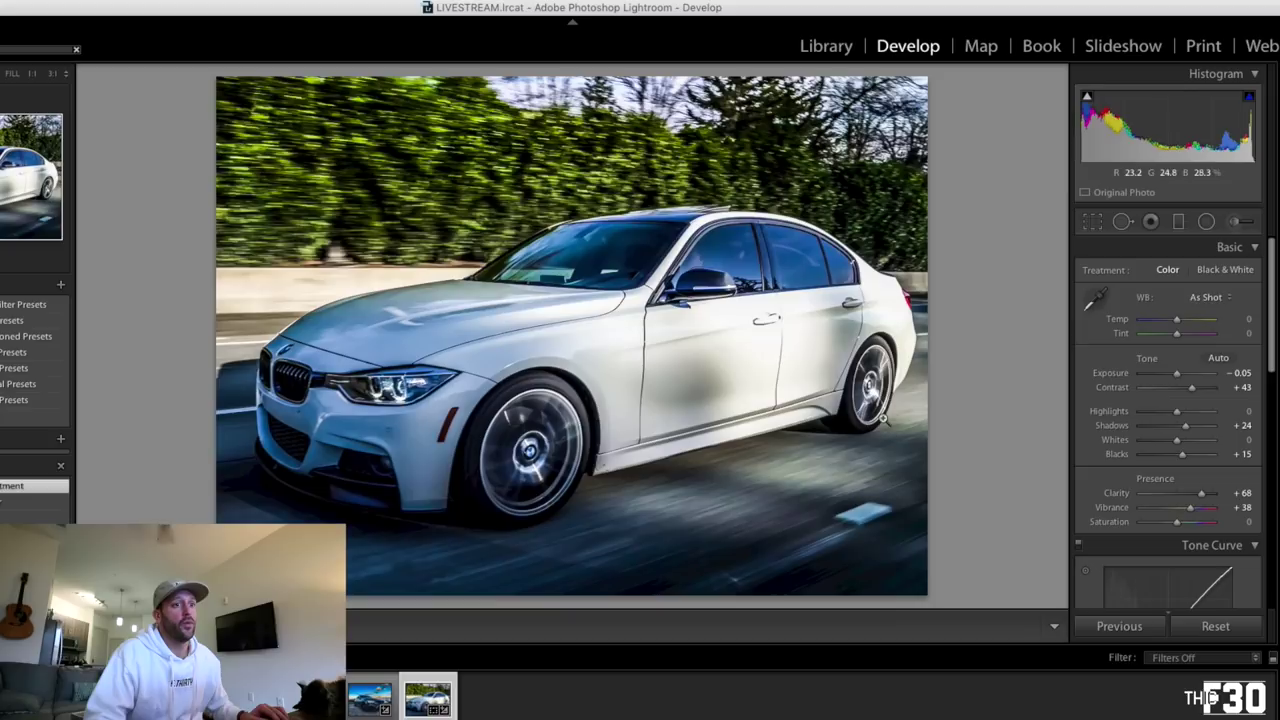